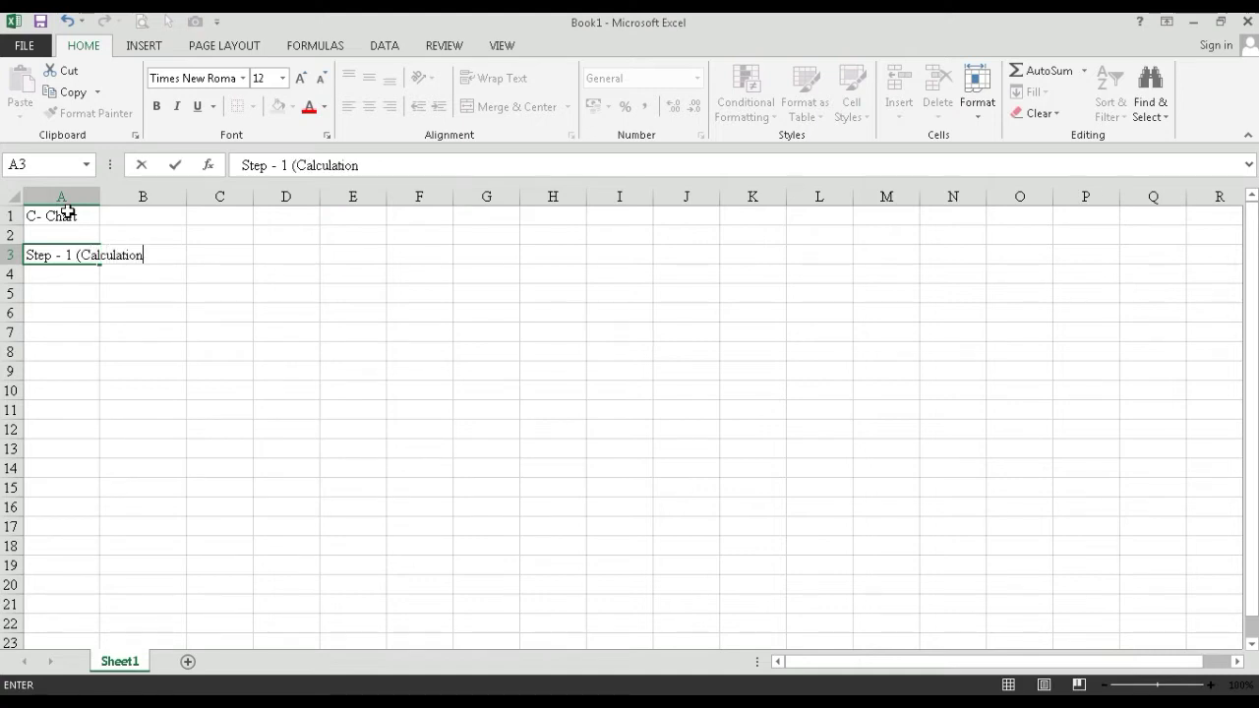
Finish the heading "Step - 1 (Calculation)" in A3 and enter the labels Samples in A4 and Sigma in A5.
key("Return")
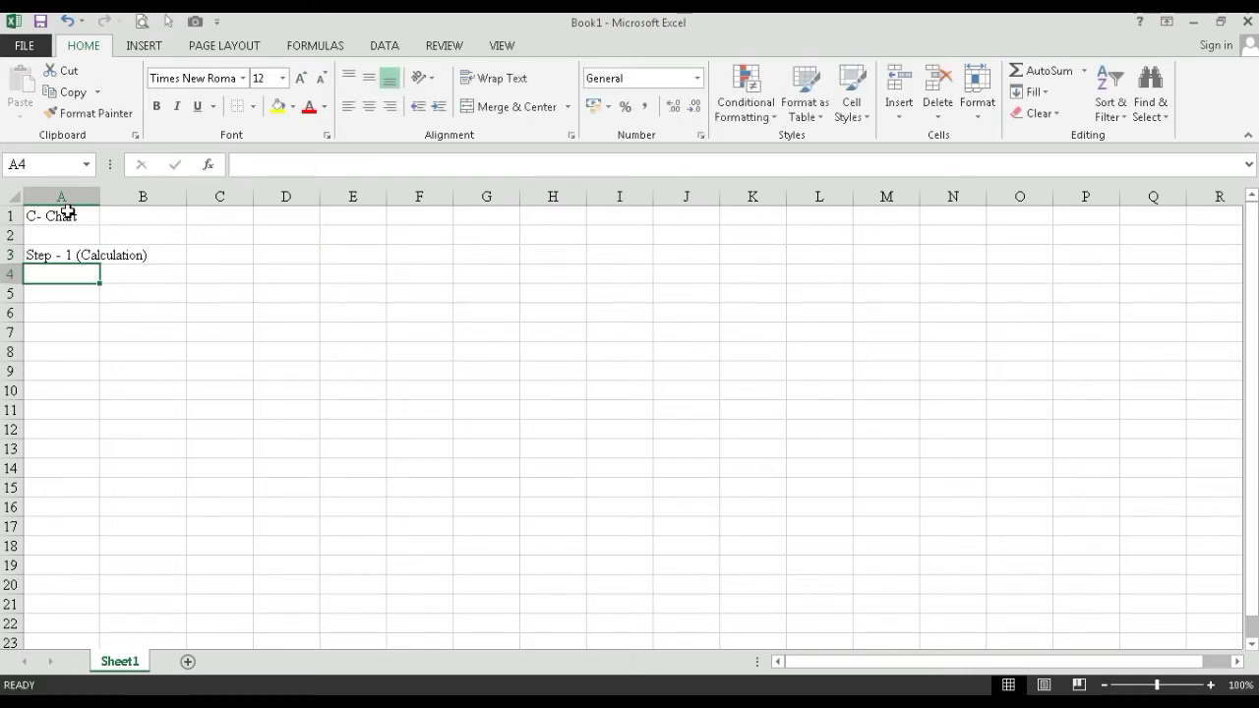
type("Samples")
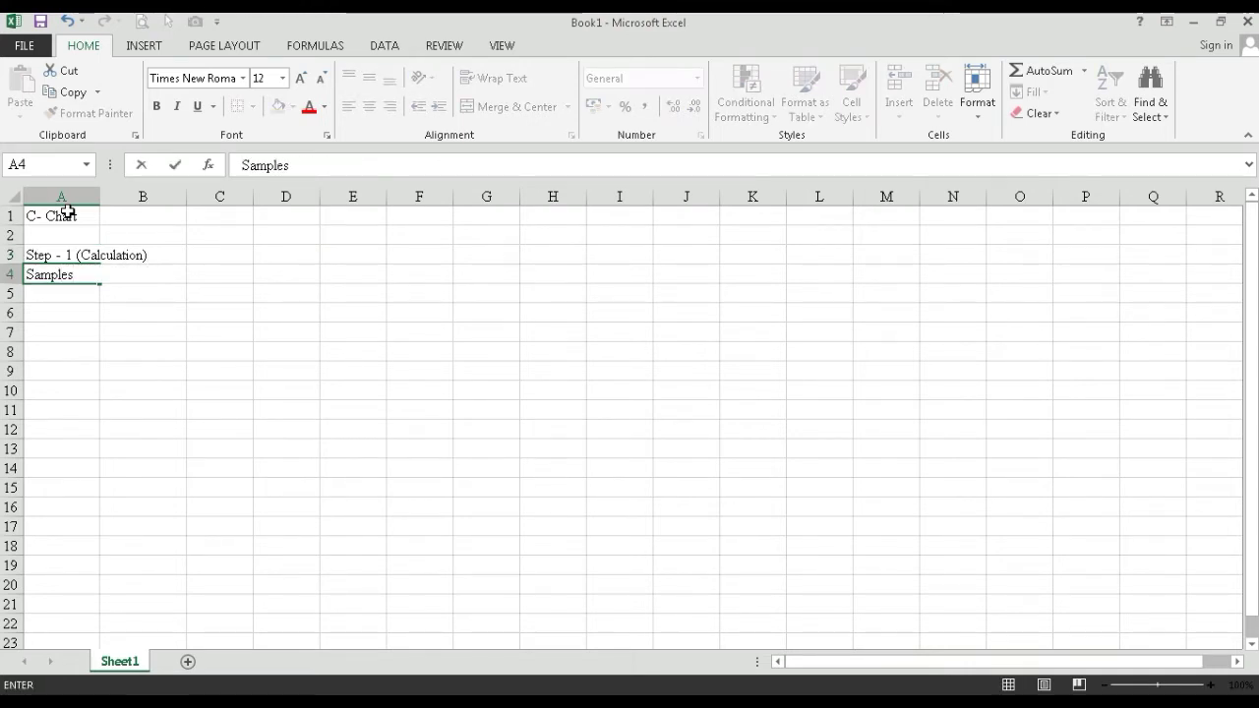
key("Return")
type("Sigma")
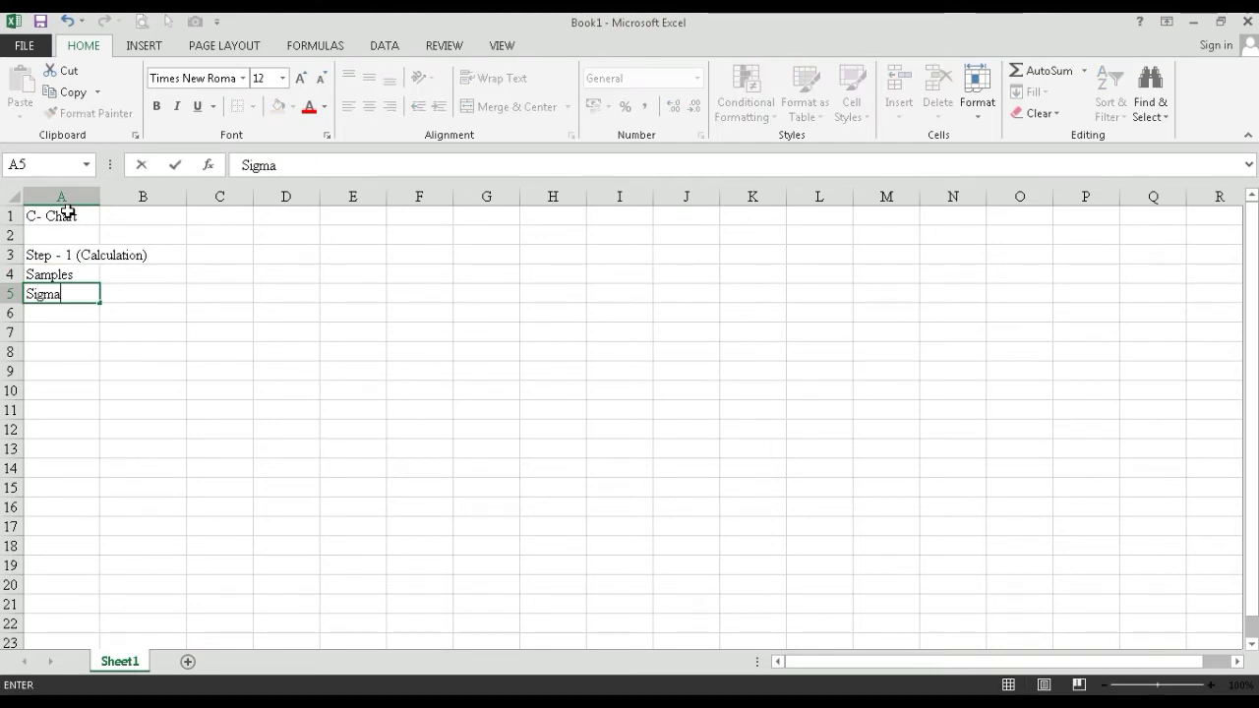
left_click(63, 275)
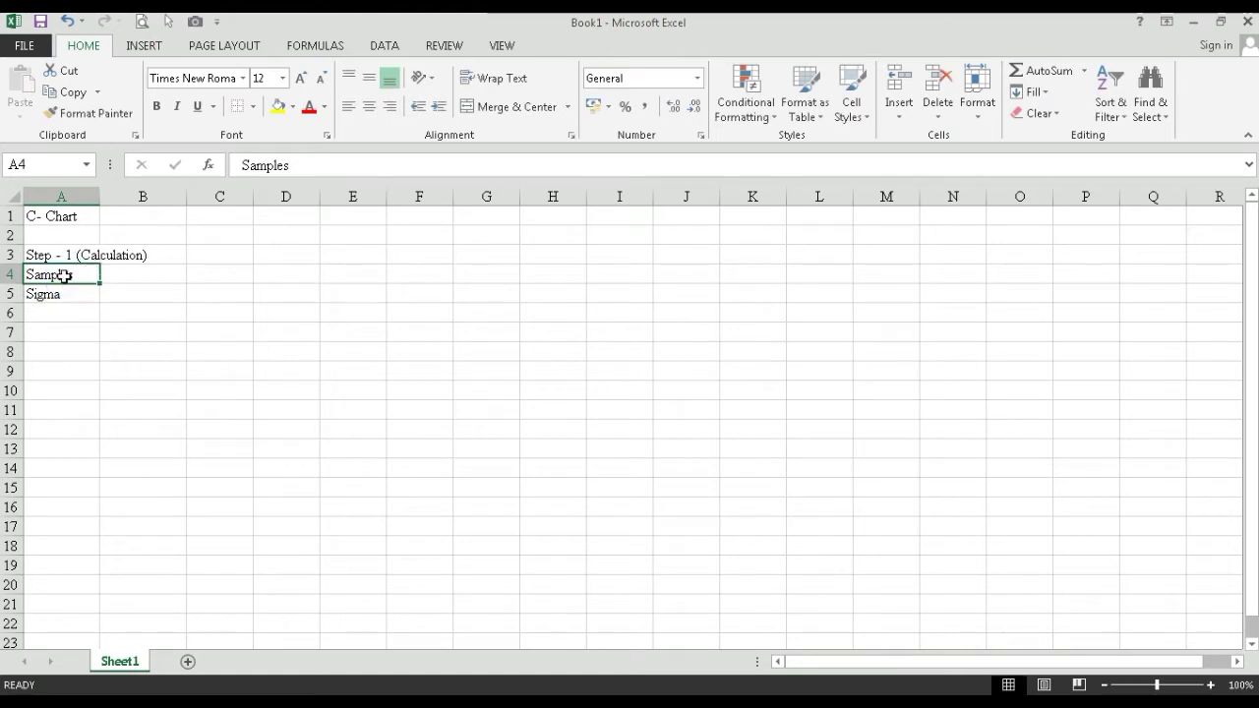
Apply all borders to the Samples and Sigma block, cells A4:B5.
left_click_drag(63, 275, 142, 293)
left_click(255, 106)
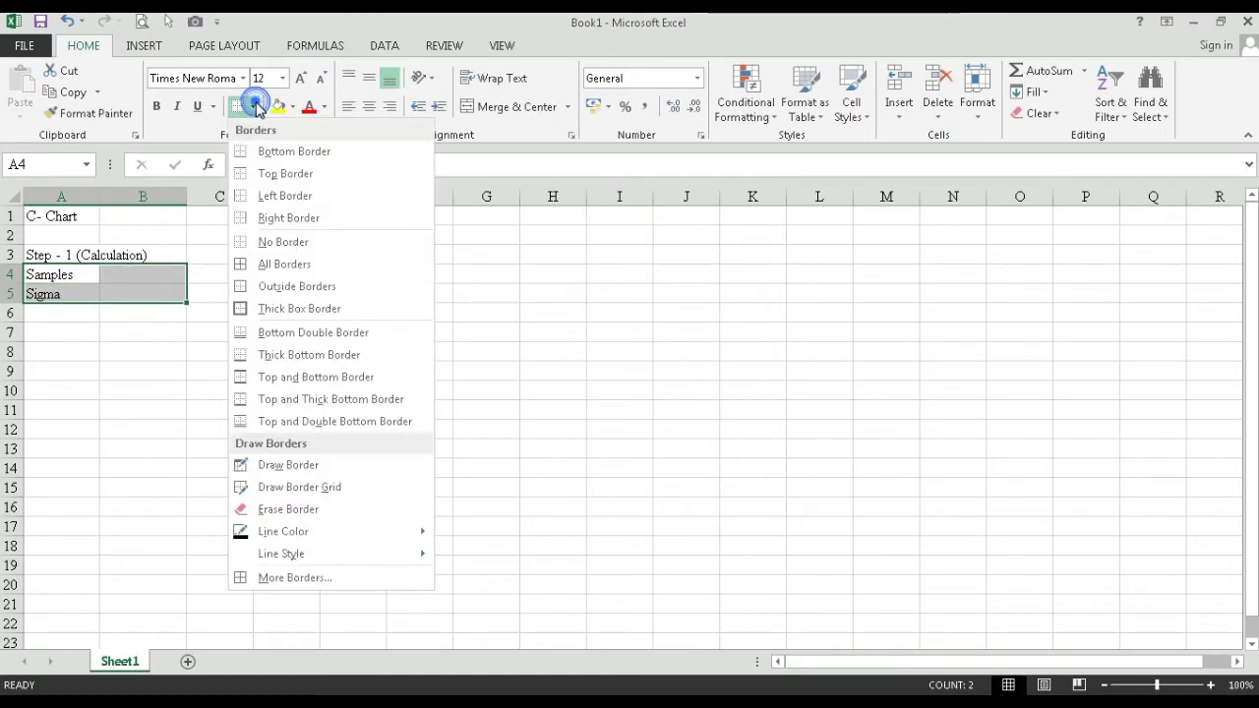
left_click(273, 263)
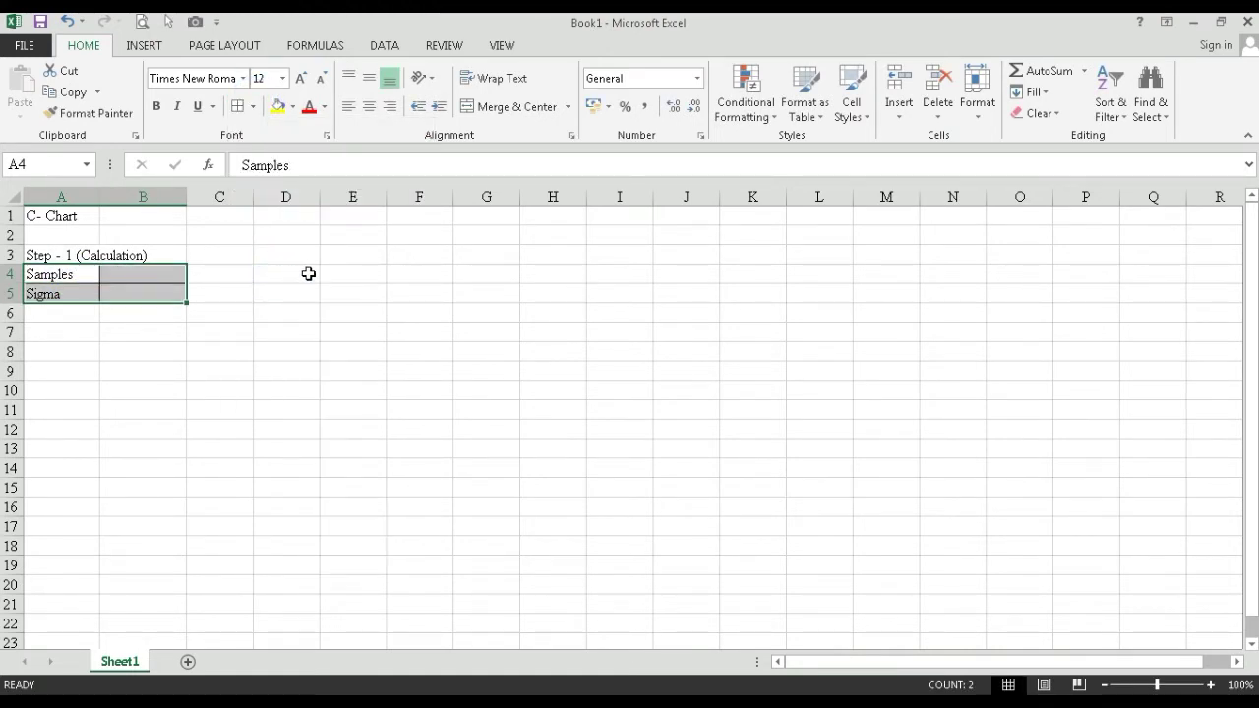
Enter the labels C-Bar, UCL and LCL in cells D4, D5 and D6.
left_click(308, 273)
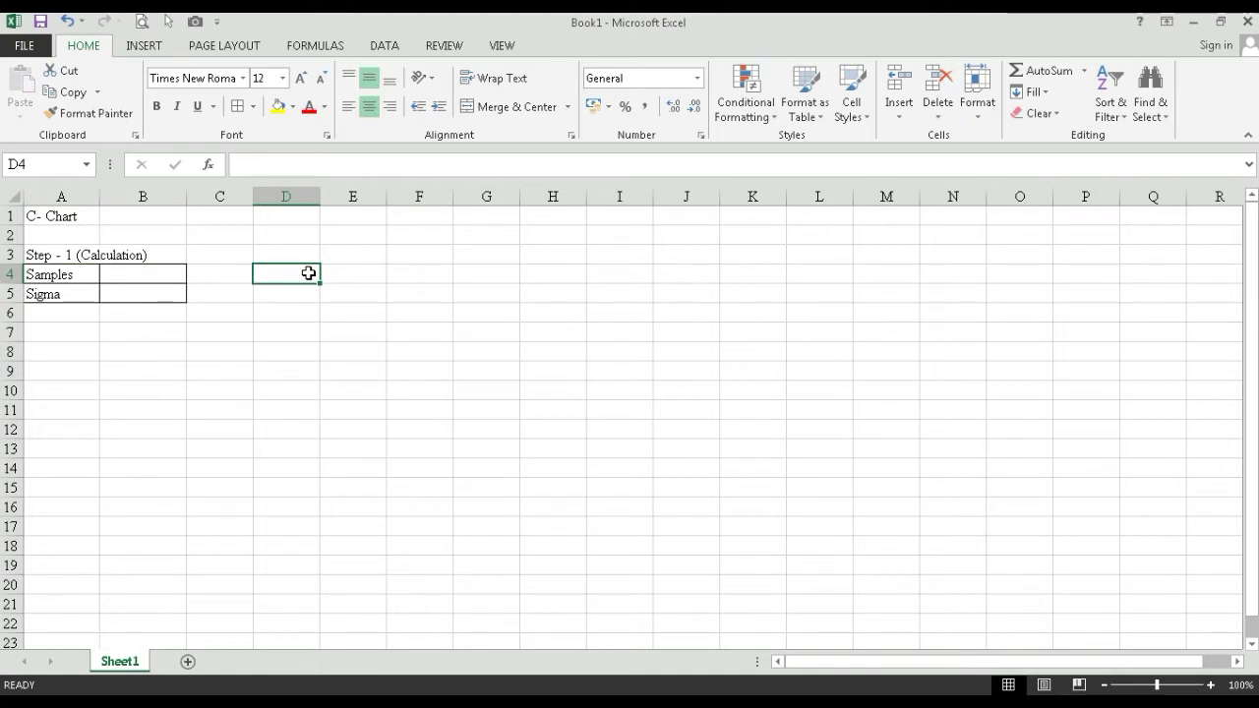
type("C-Bar")
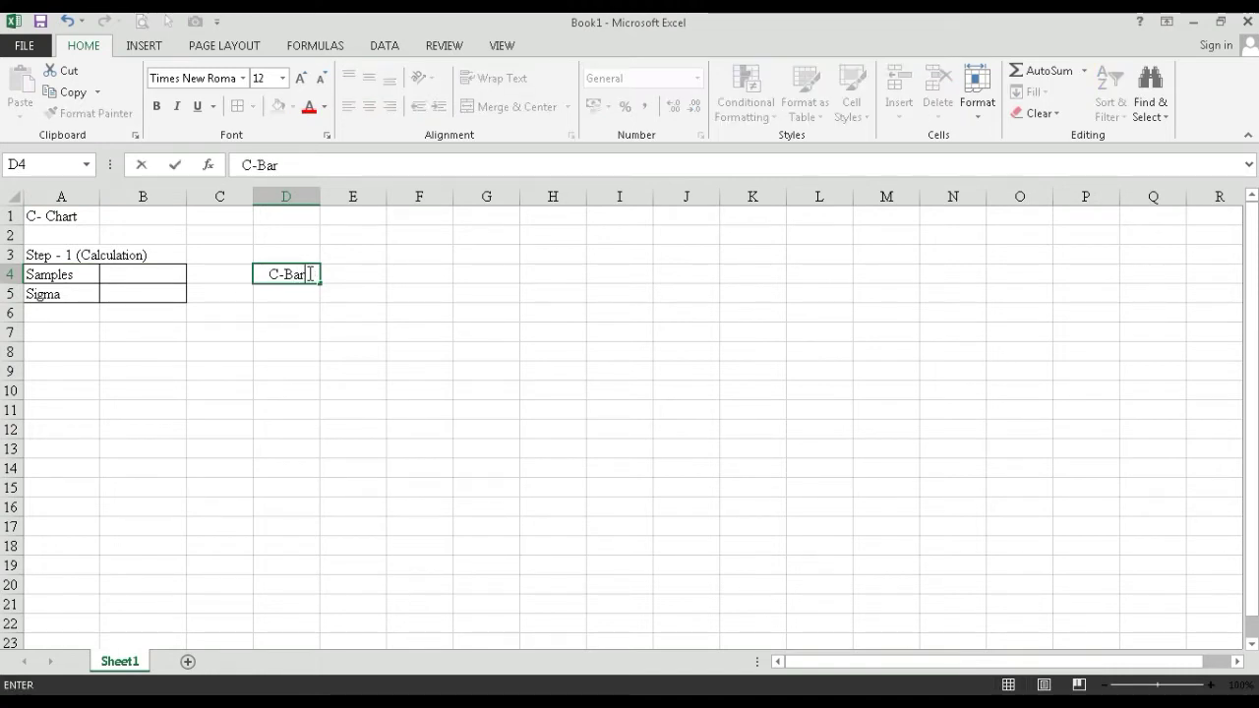
key("Return")
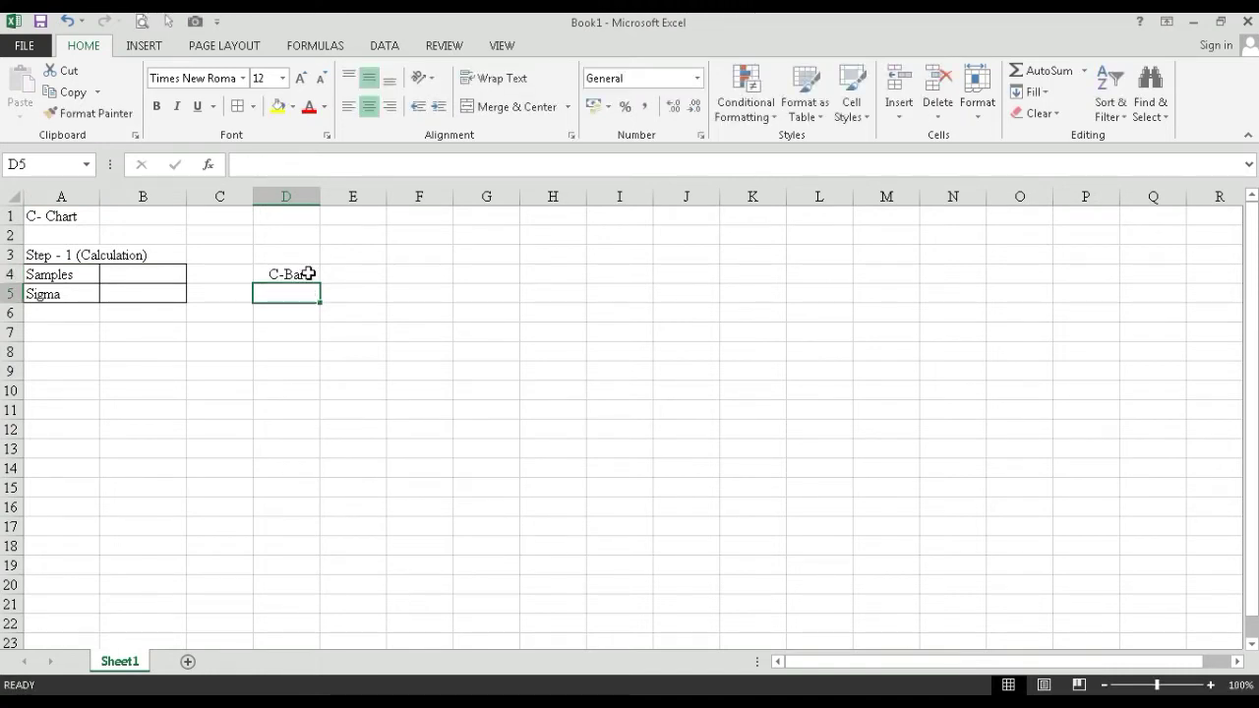
type("UCL")
key("Return")
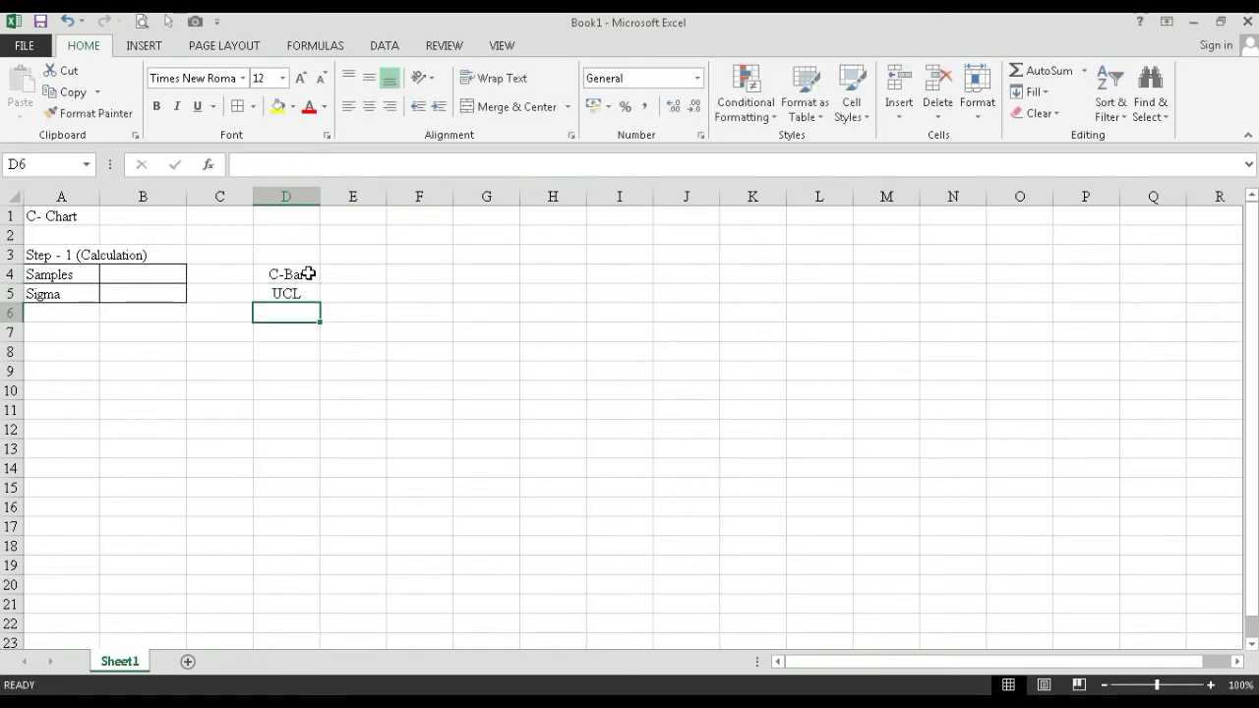
type("LCL")
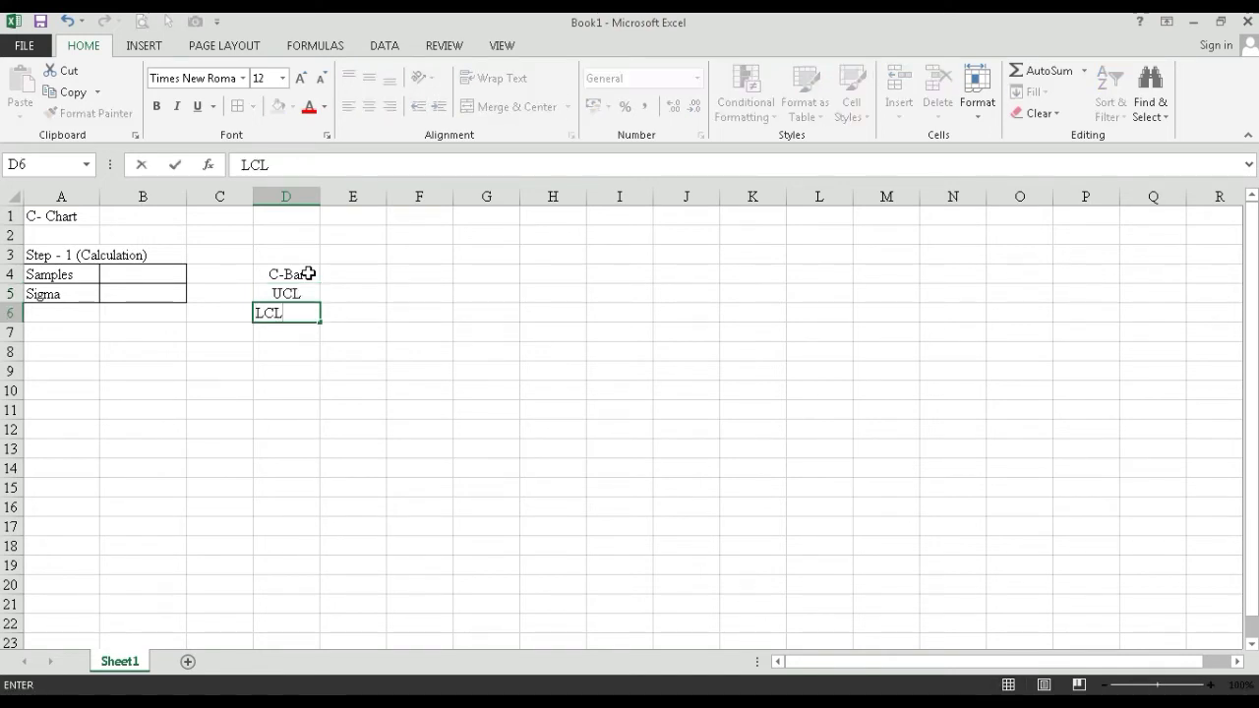
key("Return")
Left-align the labels in D4:D6 and apply all borders to cells D4:E6.
left_click_drag(308, 274, 291, 313)
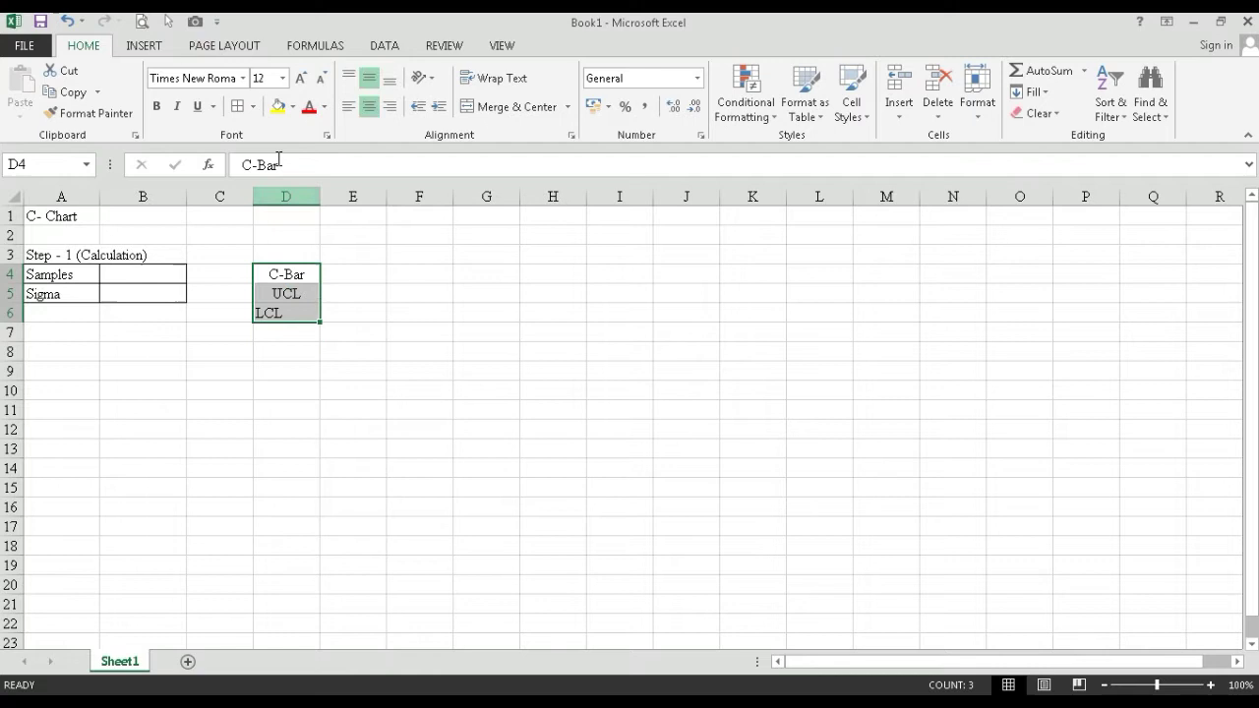
left_click(361, 109)
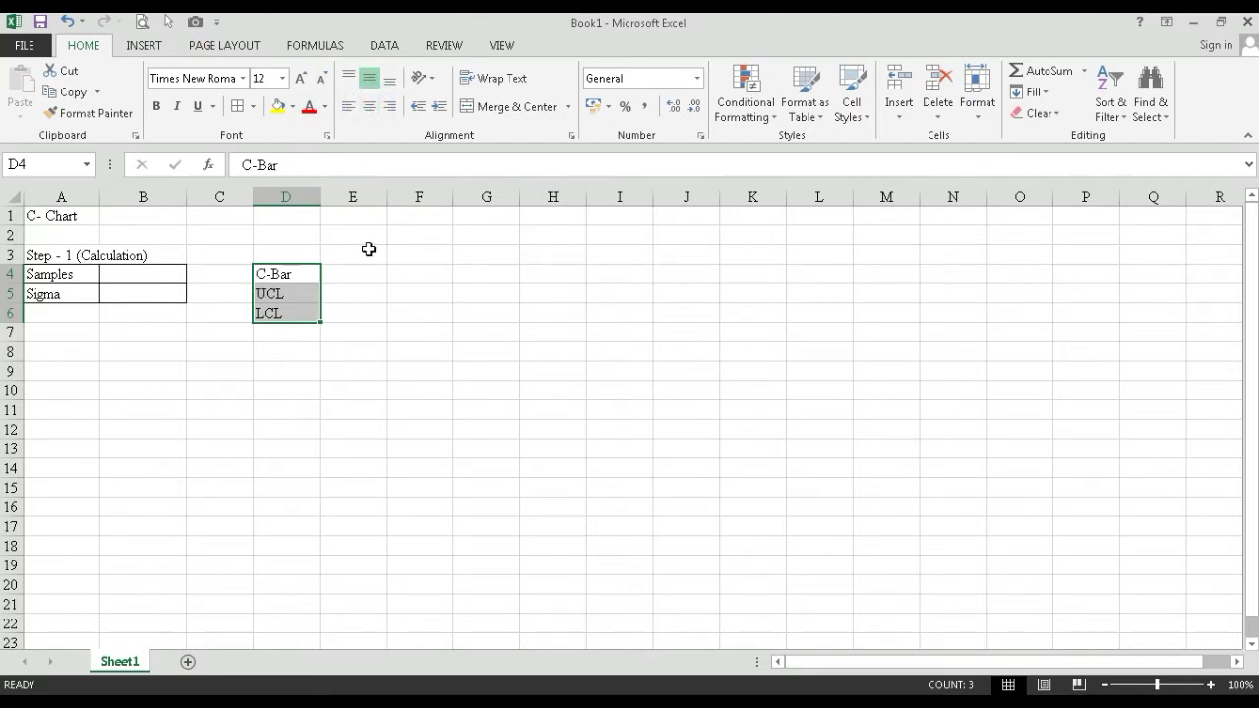
left_click_drag(309, 272, 338, 311)
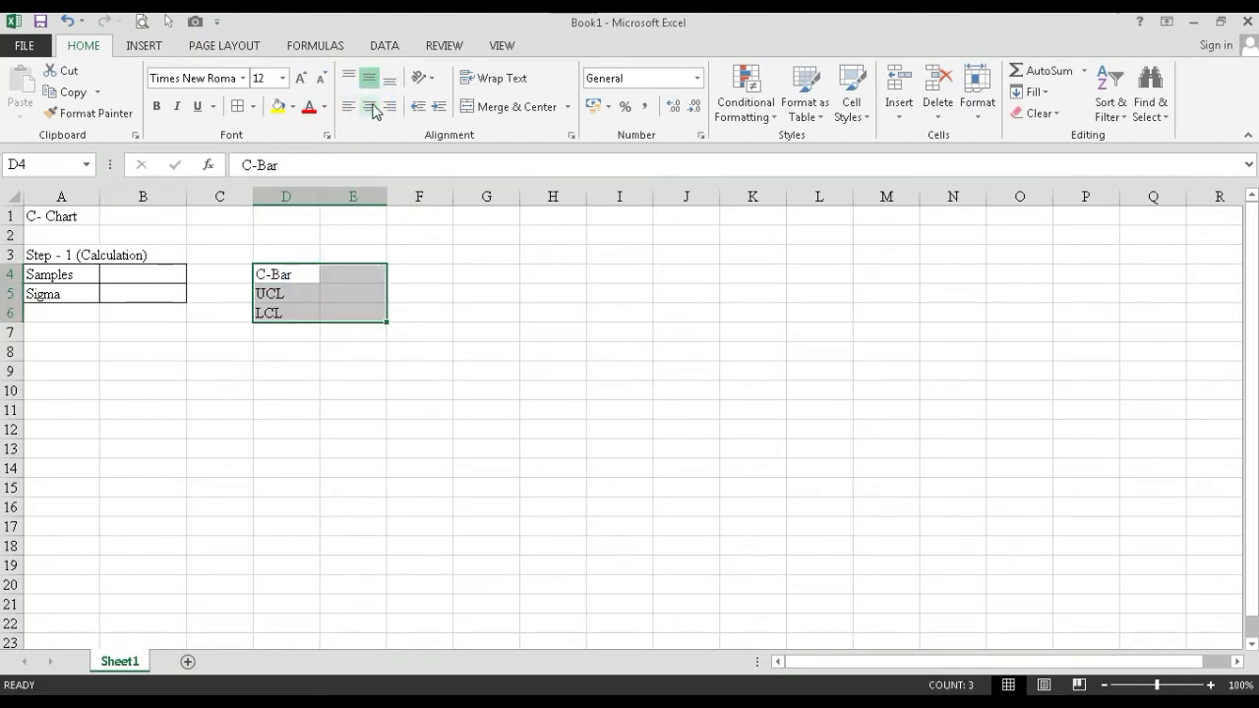
left_click(253, 106)
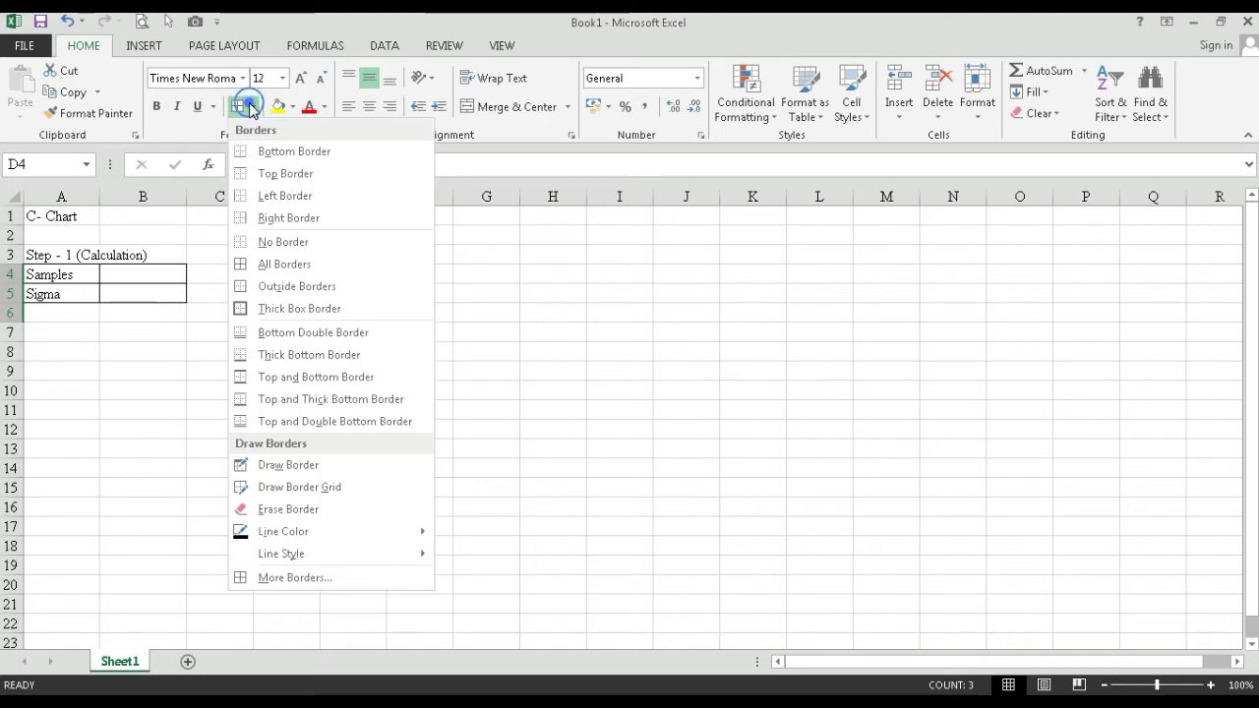
left_click(261, 265)
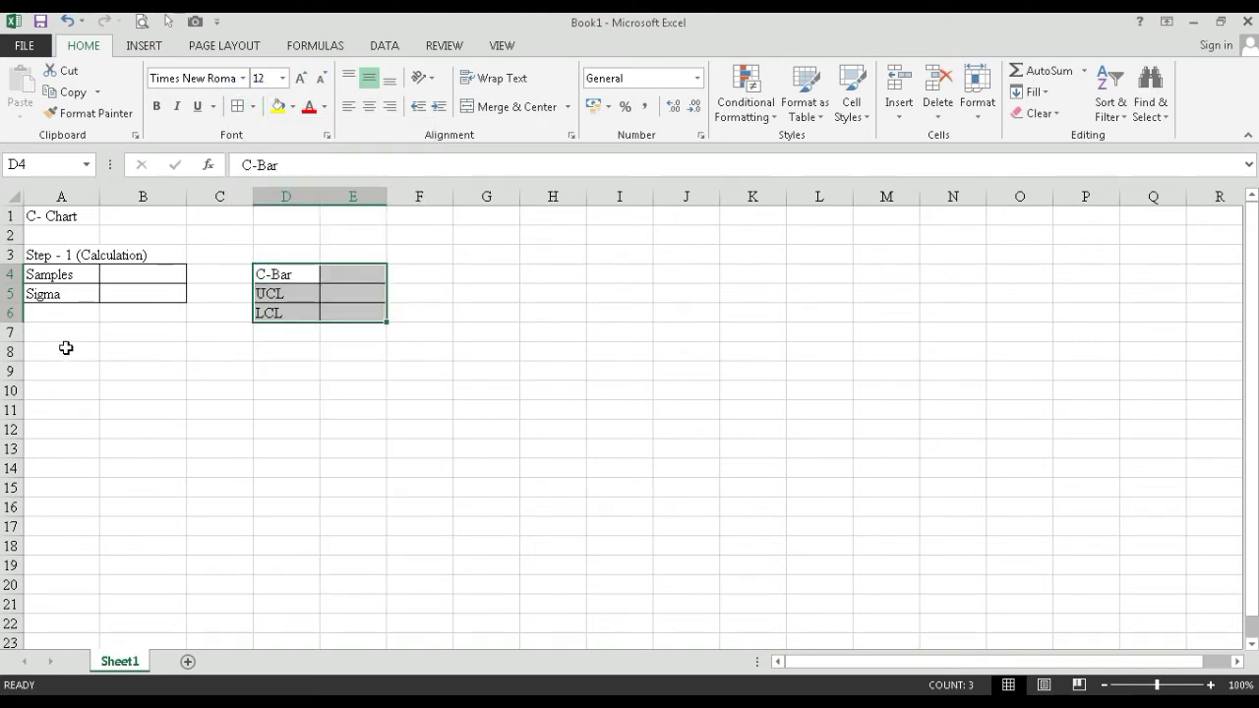
left_click(349, 294)
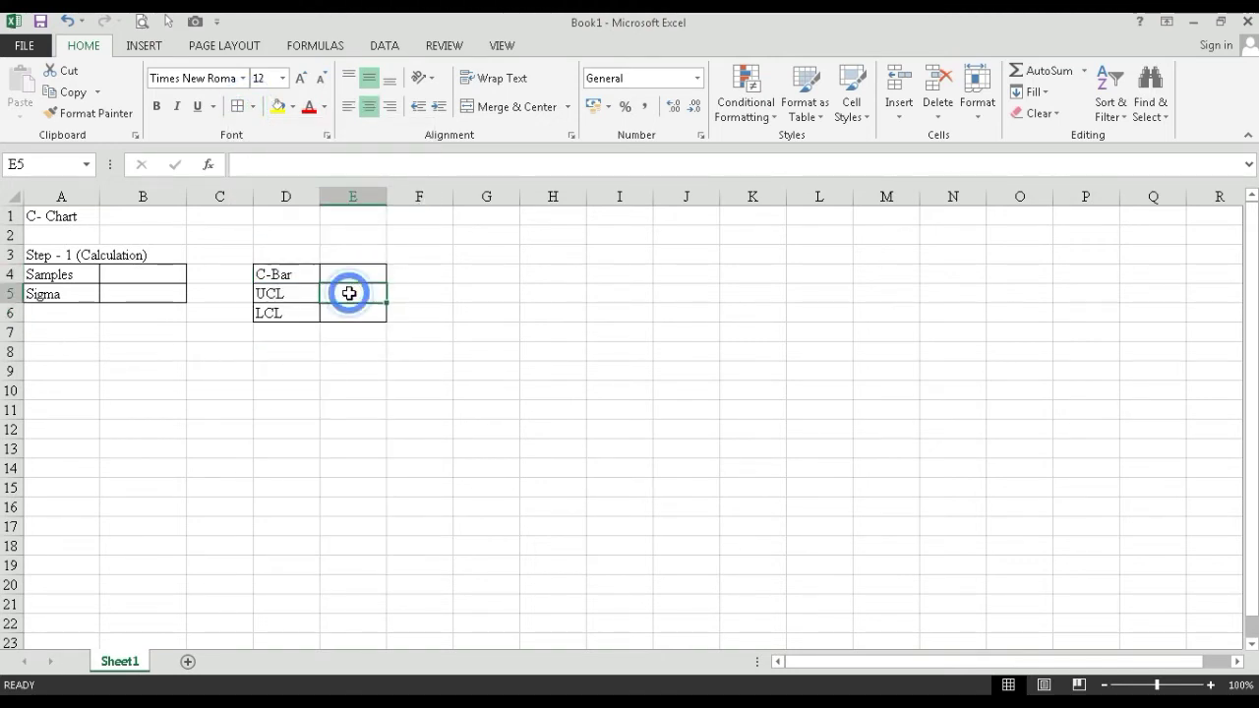
left_click(351, 309)
left_click(345, 287)
left_click(349, 266)
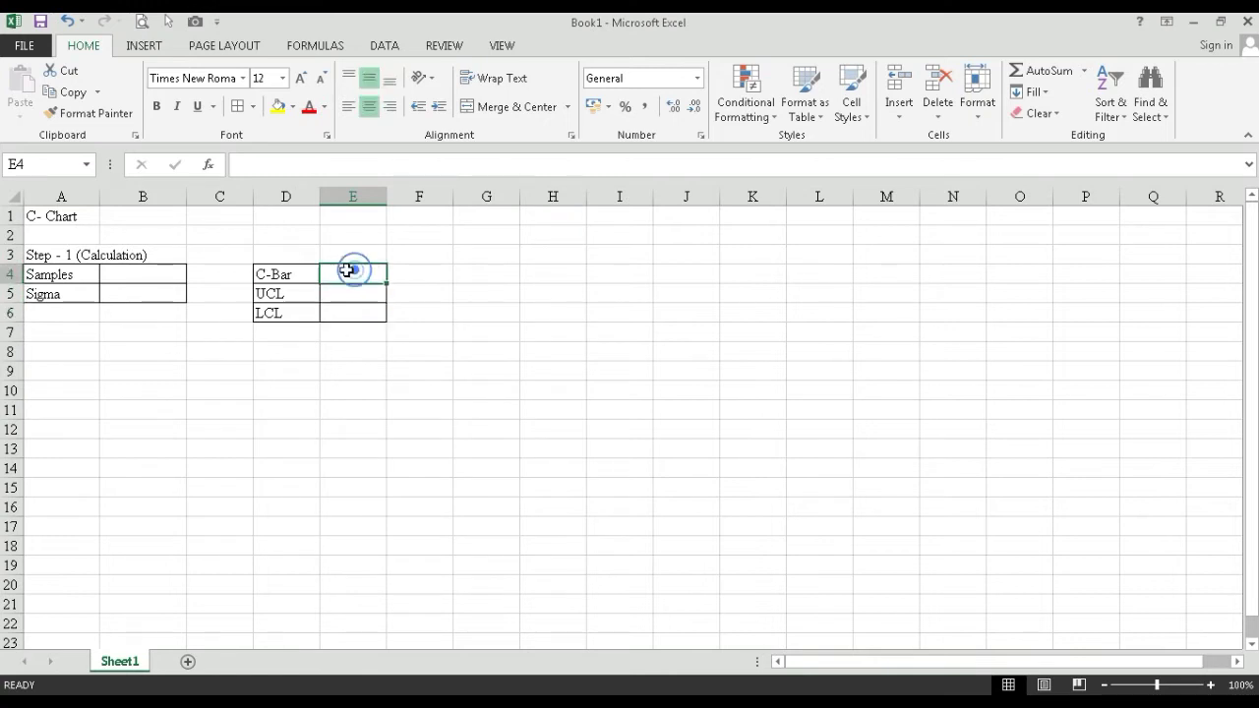
Enter the heading "Step - 2 (Data Sheet)" in cell A8.
left_click(59, 347)
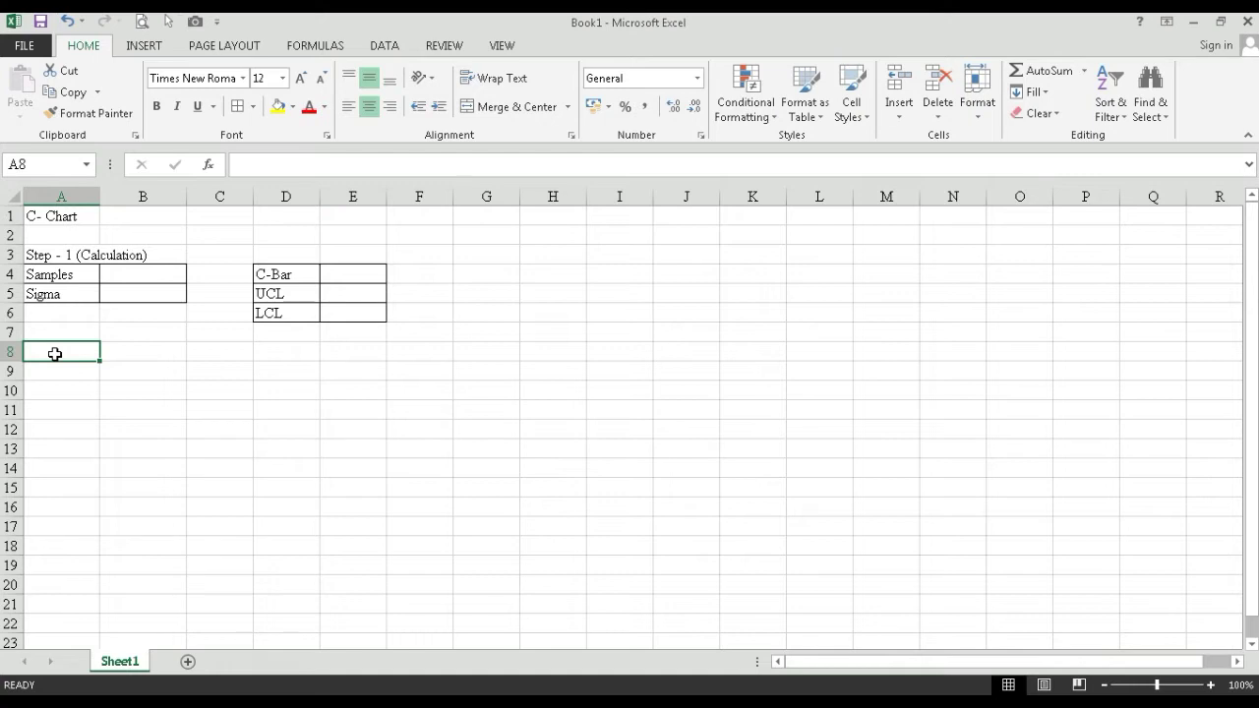
type("Step")
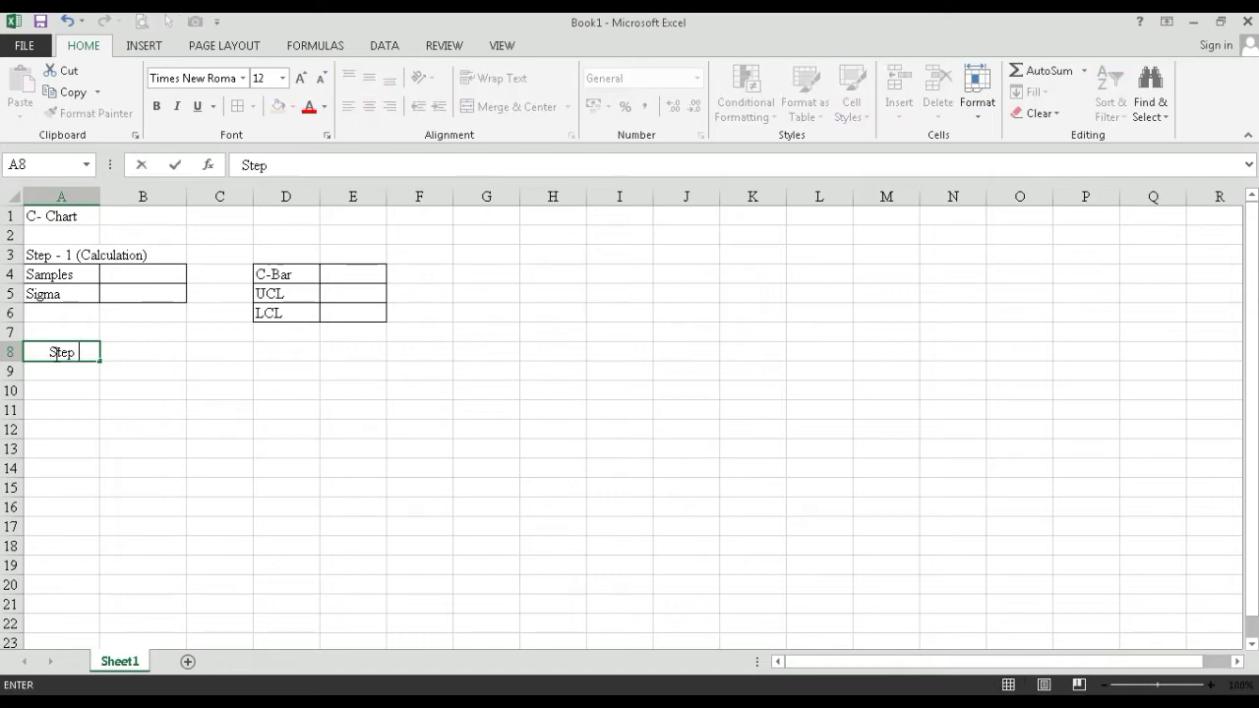
type(" - 2 (D")
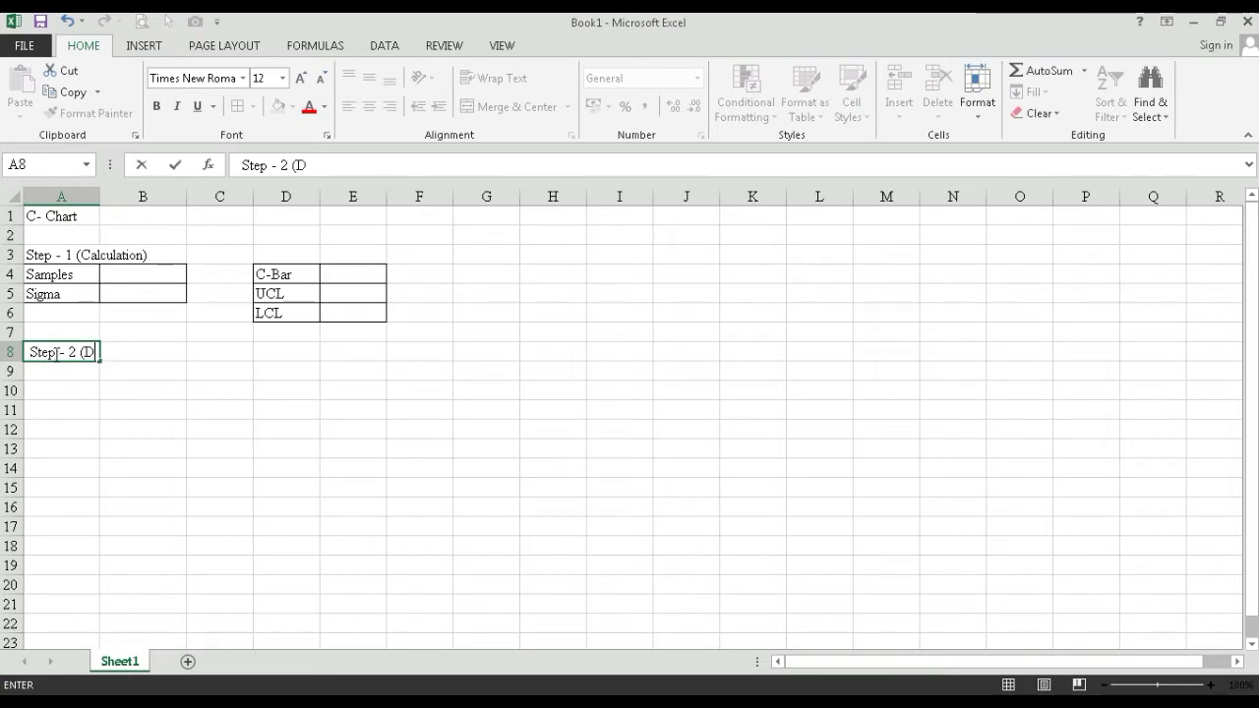
type("ata Sheet)")
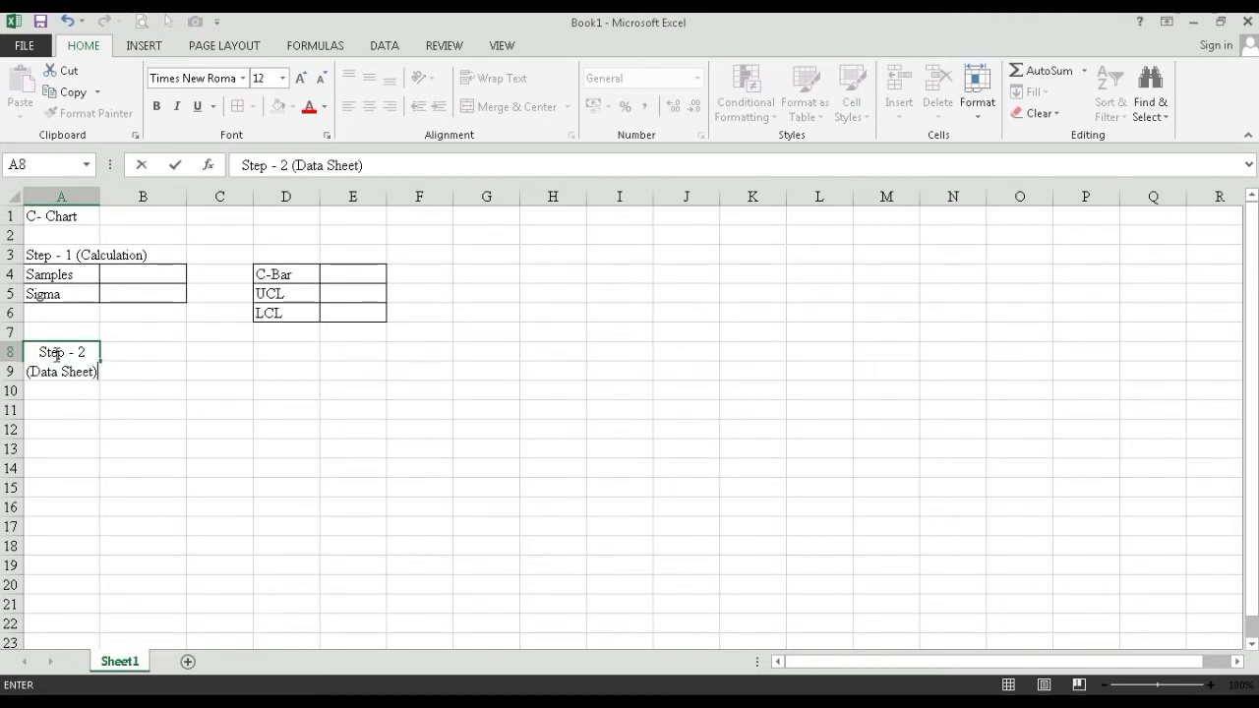
key("Return")
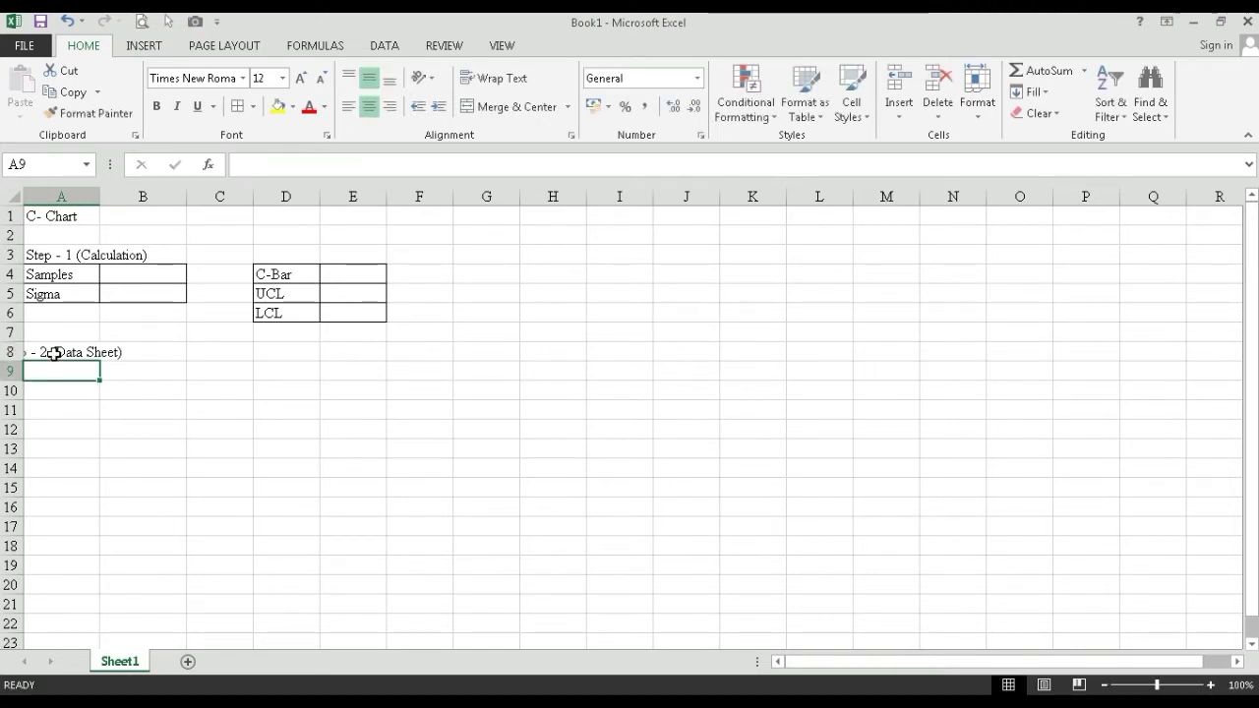
Left-align the Step - 2 heading in cell A8.
left_click(51, 354)
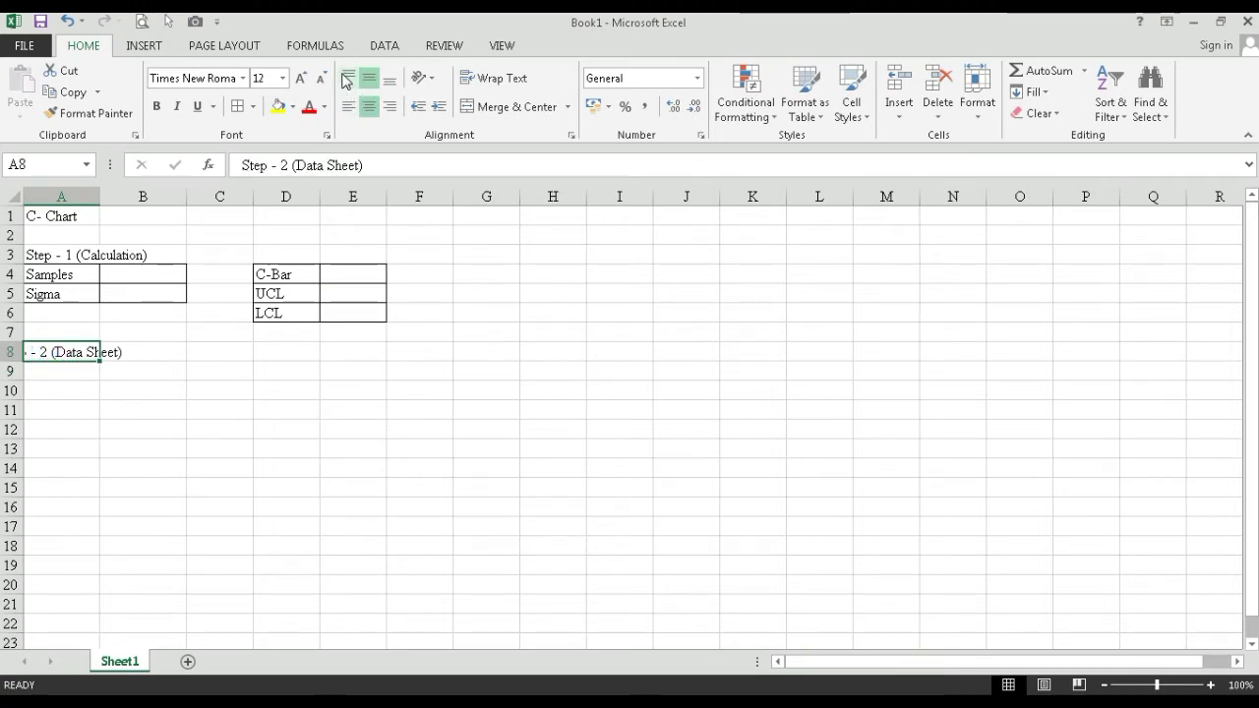
left_click(349, 107)
left_click(136, 413)
Enter the column headers Sample, No. Of Defects, C-Bar, UCL and LCL across cells A9:E9.
left_click(68, 374)
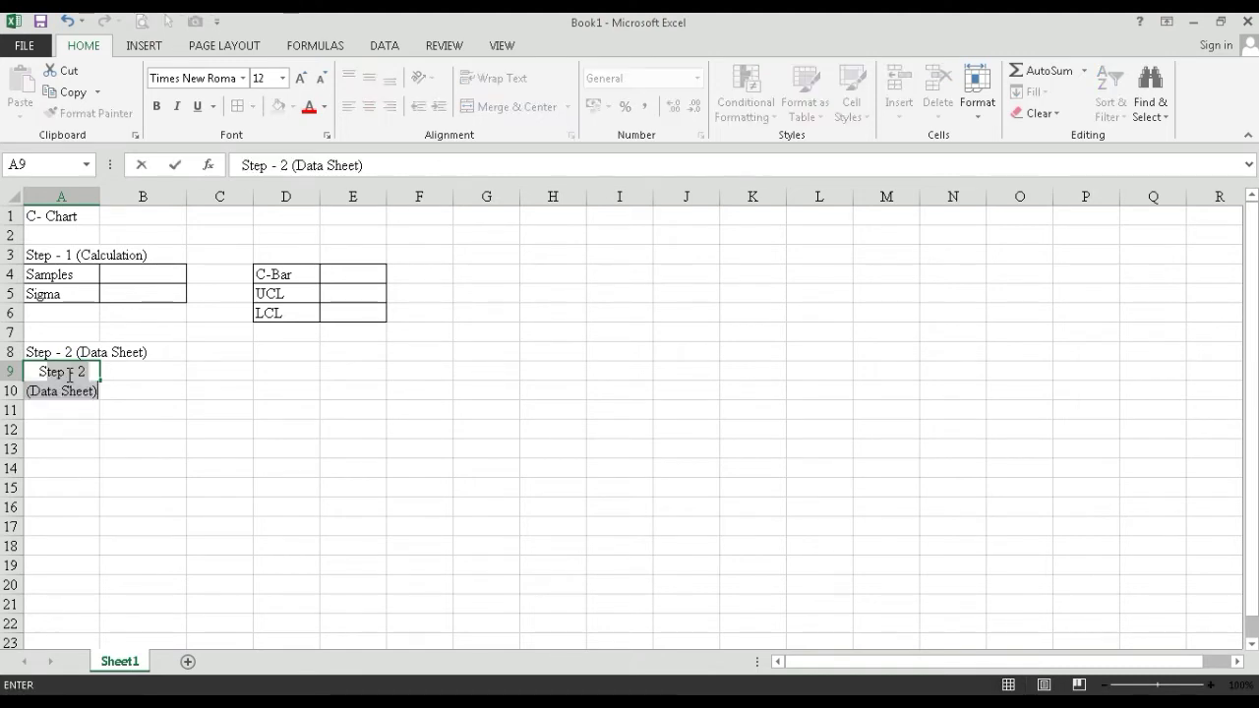
type("Samples")
key("BackSpace")
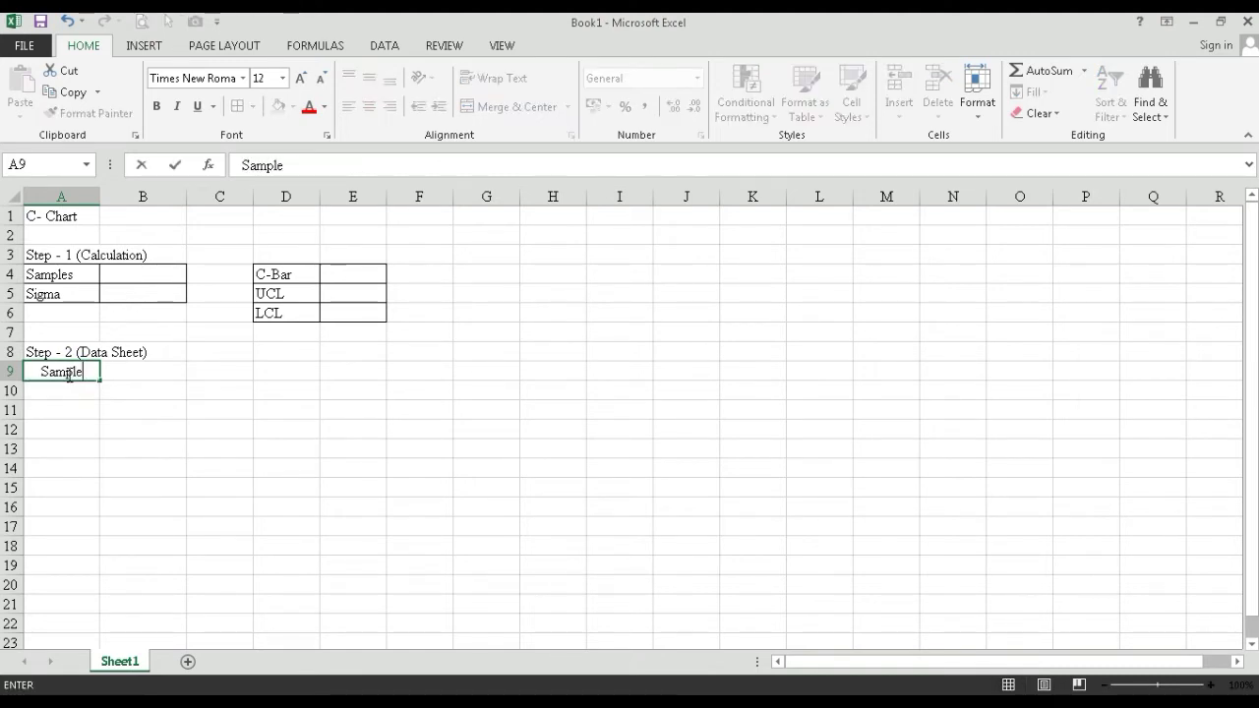
key("Tab")
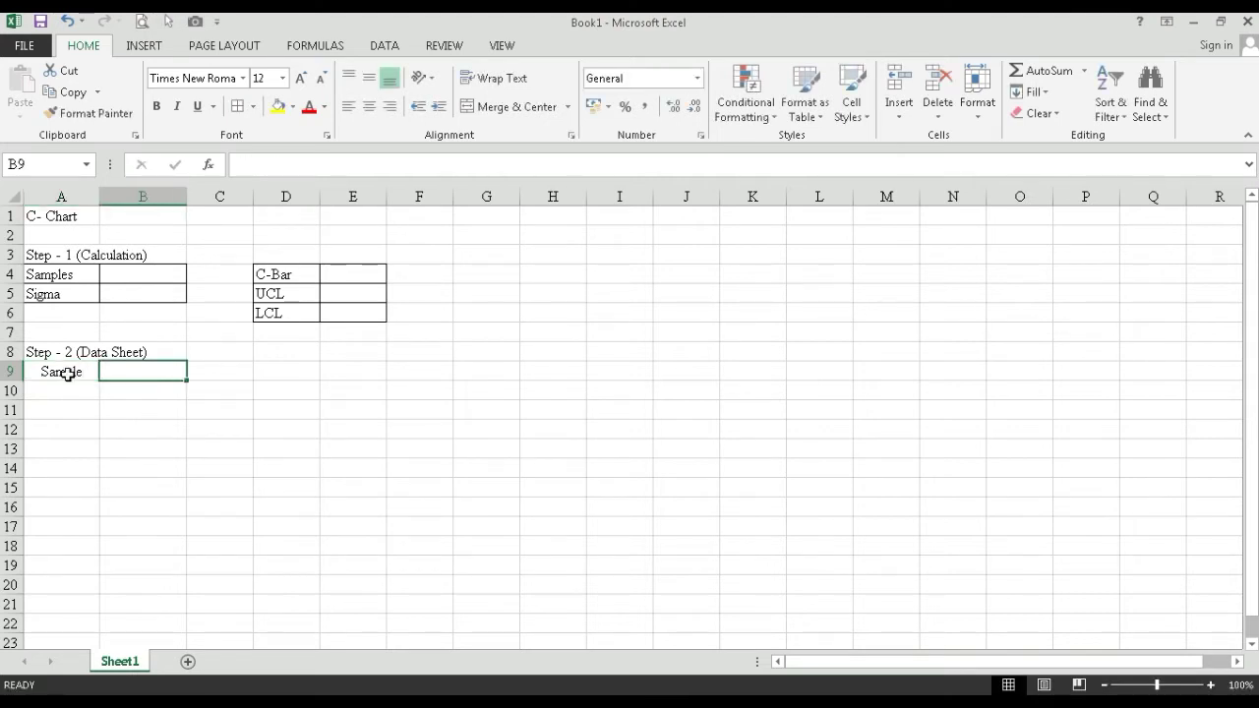
type("No. Of ")
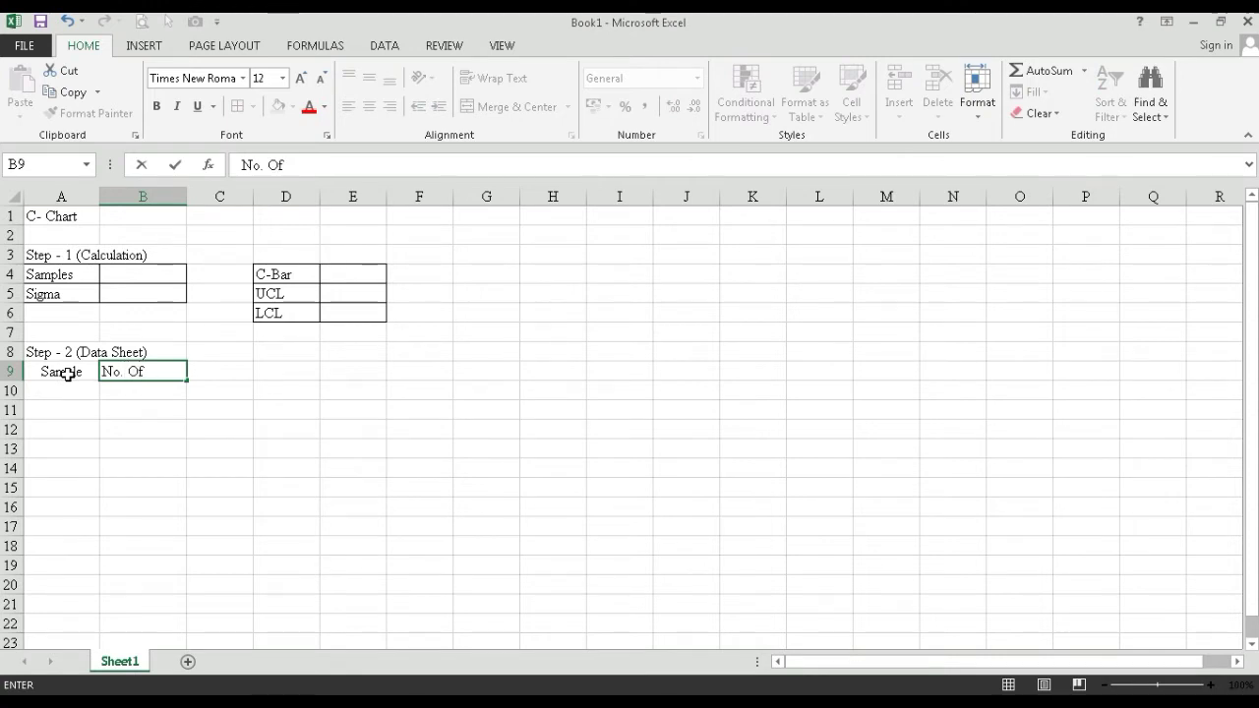
type("Defects")
key("Tab")
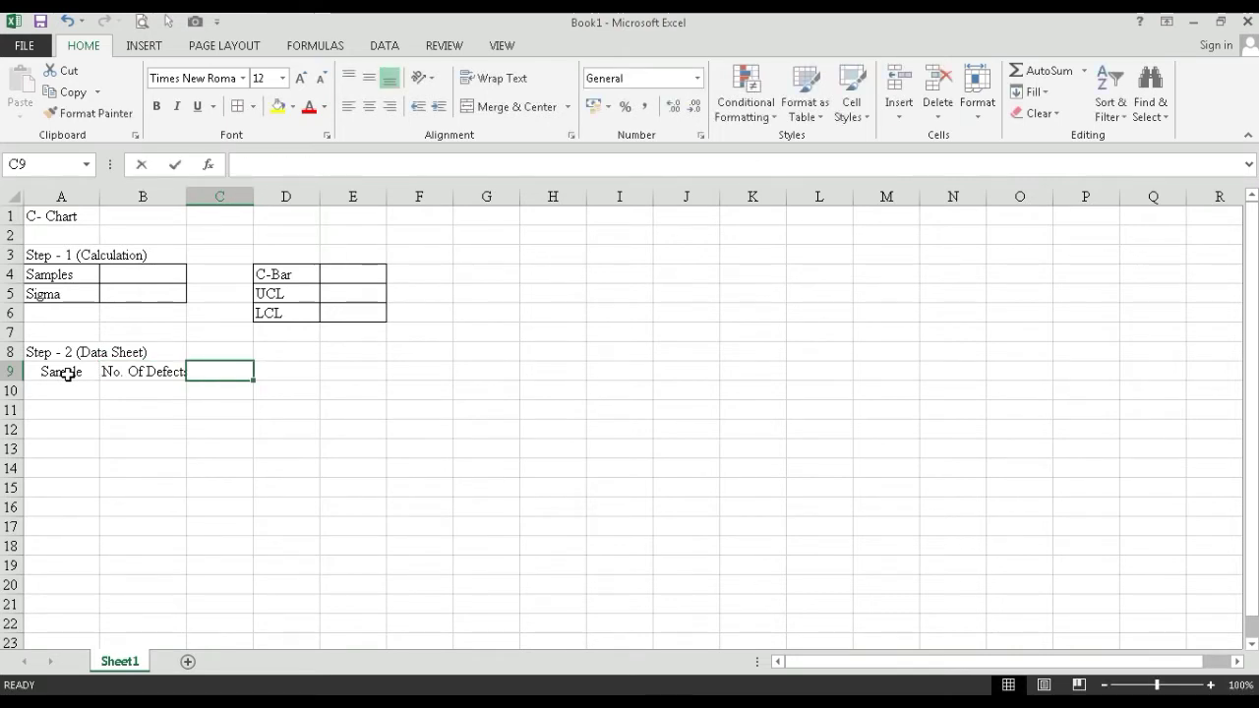
type("C-Bar")
key("Tab")
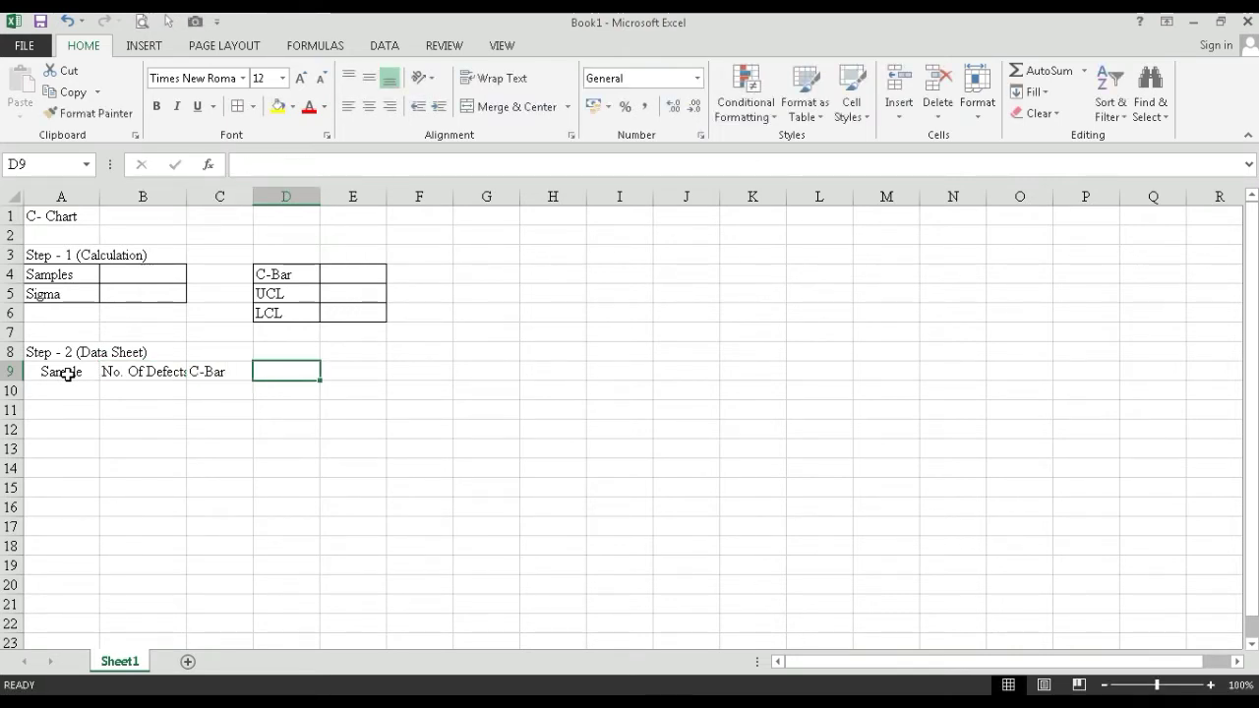
type("UCL")
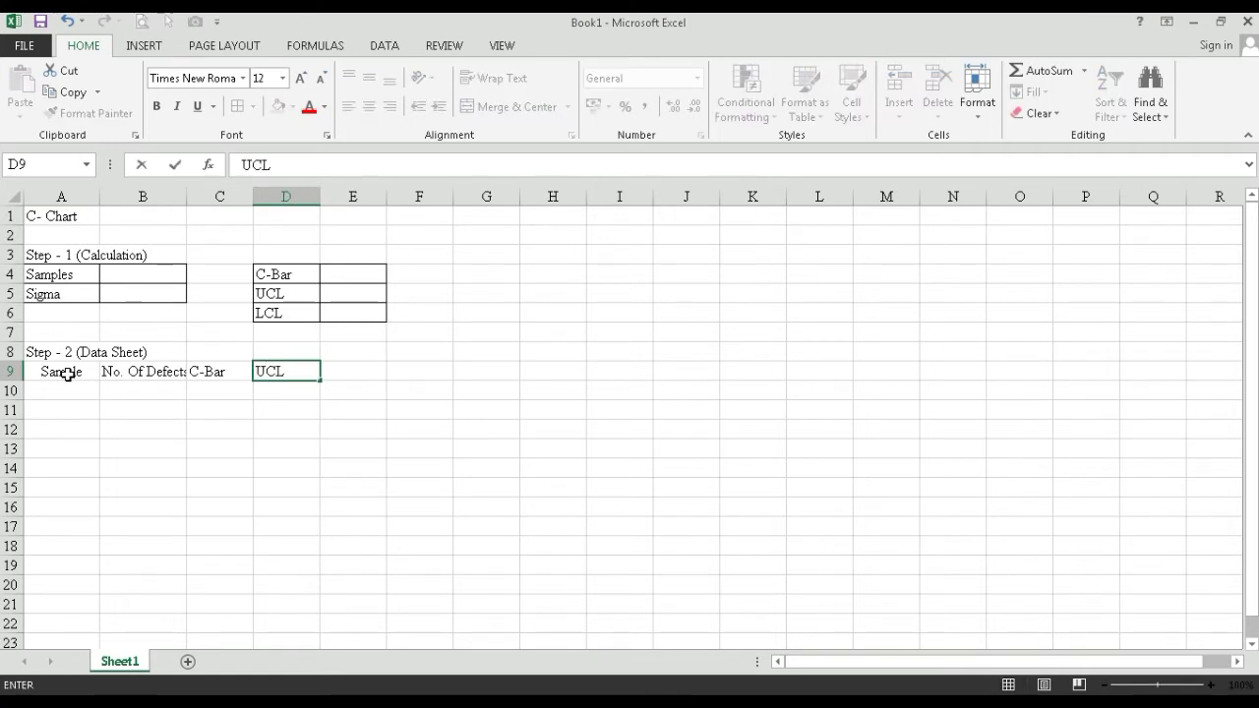
key("Tab")
type("LC")
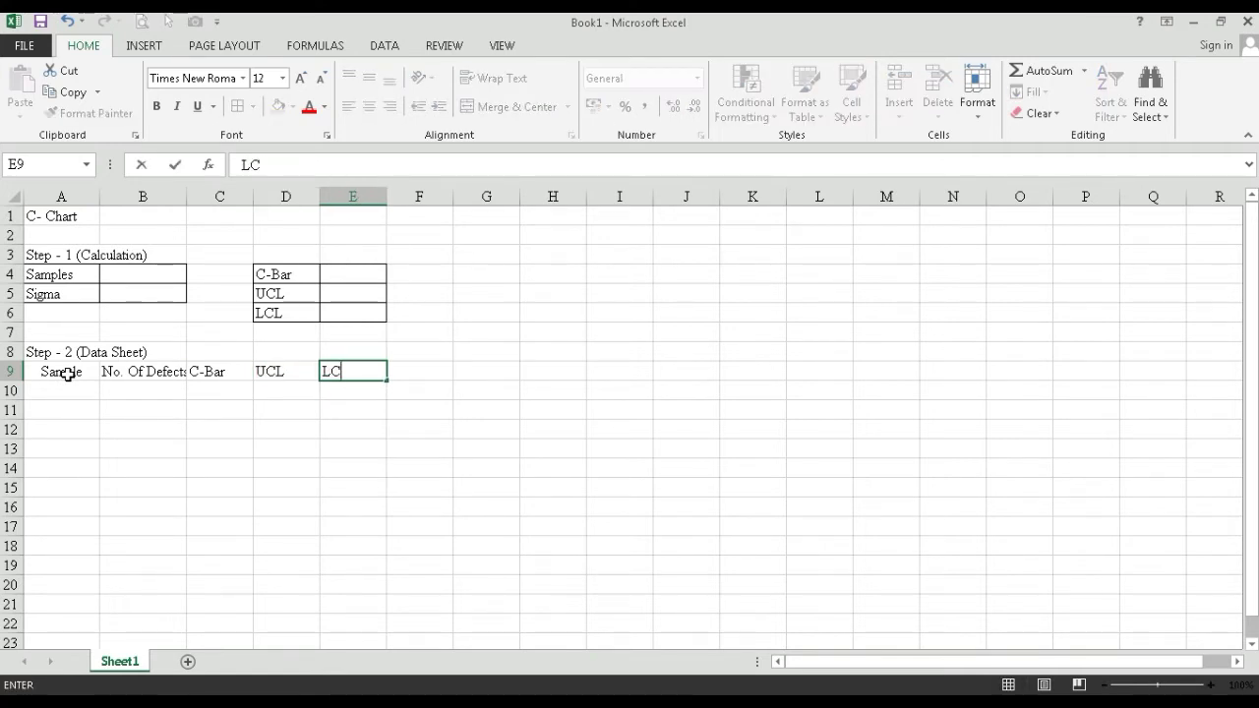
key("Return")
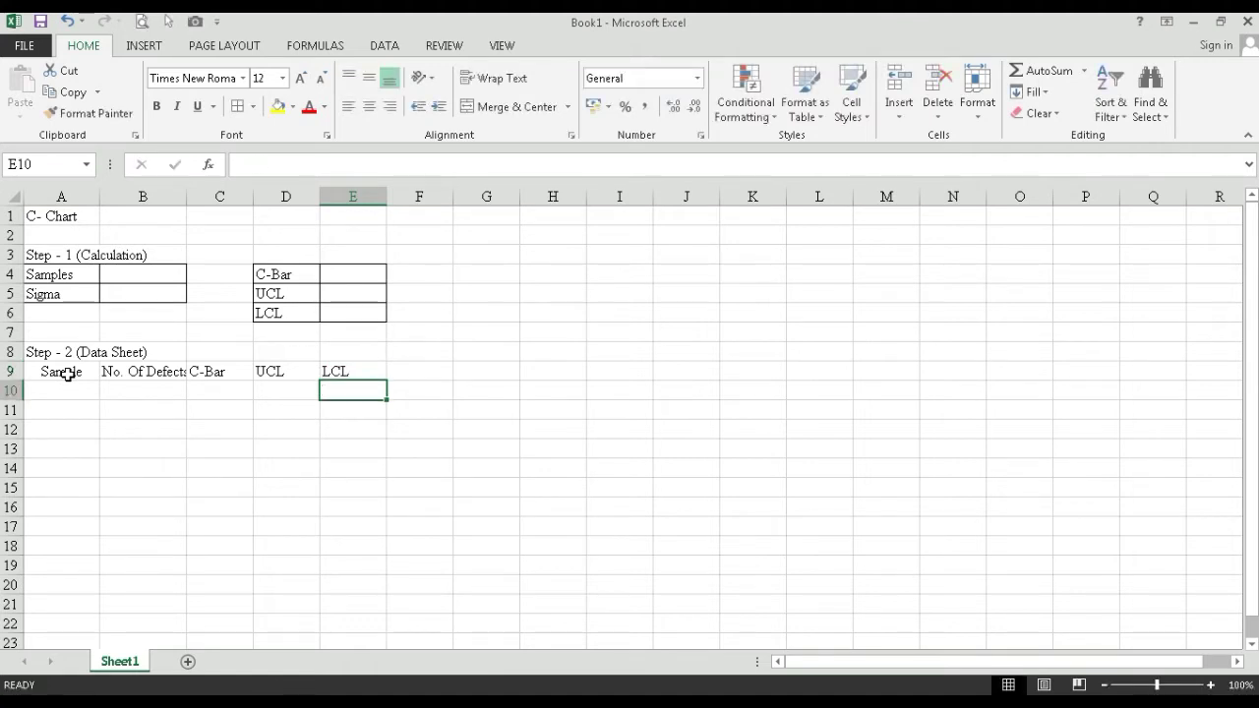
Enter the sample numbers 1 and 2 in cells A10 and A11 under the Sample header.
left_click(60, 387)
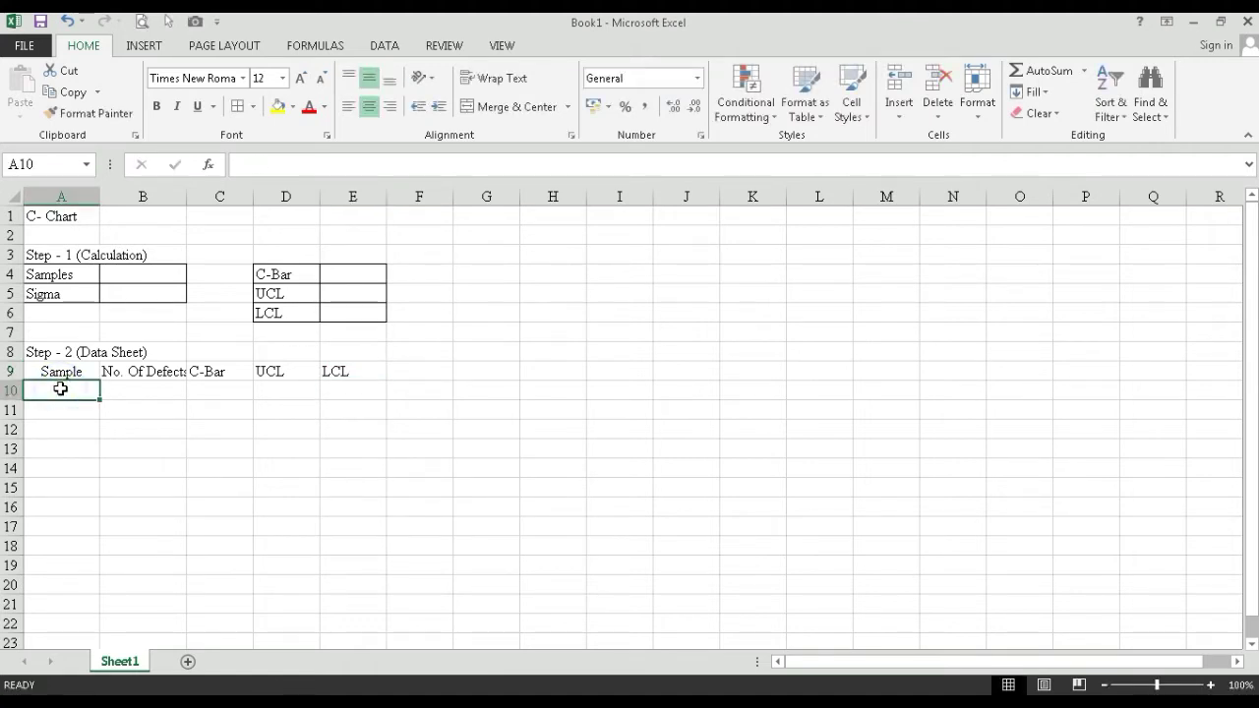
type("1")
key("Return")
type("2")
key("Return")
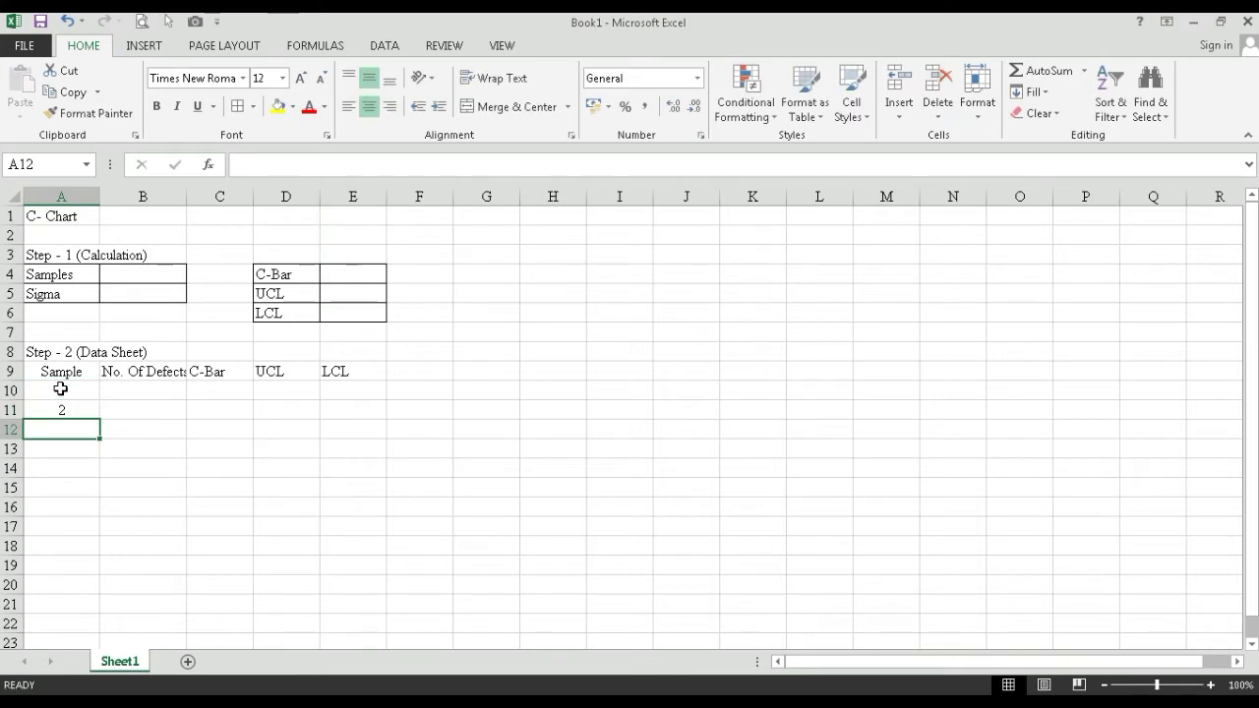
Extend the sample number series down to 10 in cell A19 and widen column B to fit its header.
left_click(60, 389)
left_click_drag(60, 389, 102, 580)
left_click_drag(186, 197, 217, 197)
Format the data table A9:E19 with centred text and all borders, narrowing column B slightly.
left_click_drag(44, 371, 385, 565)
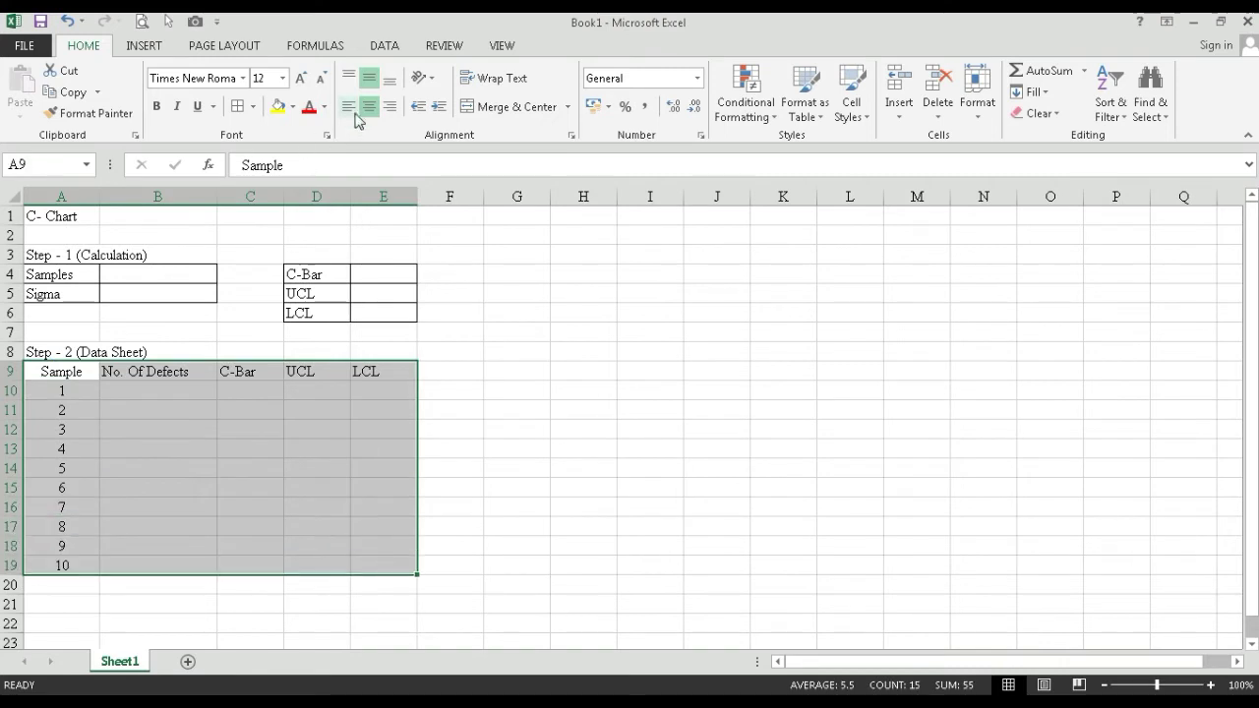
left_click(349, 105)
left_click(369, 105)
left_click(237, 105)
left_click(163, 428)
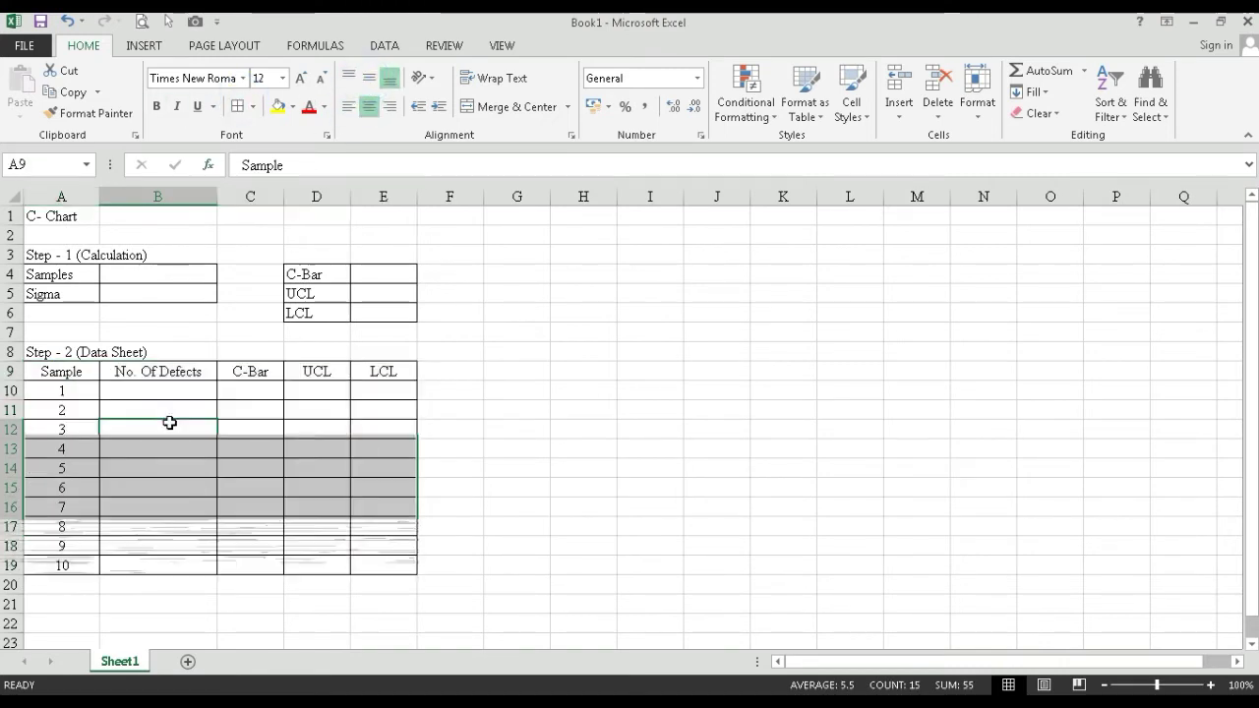
left_click_drag(217, 196, 207, 196)
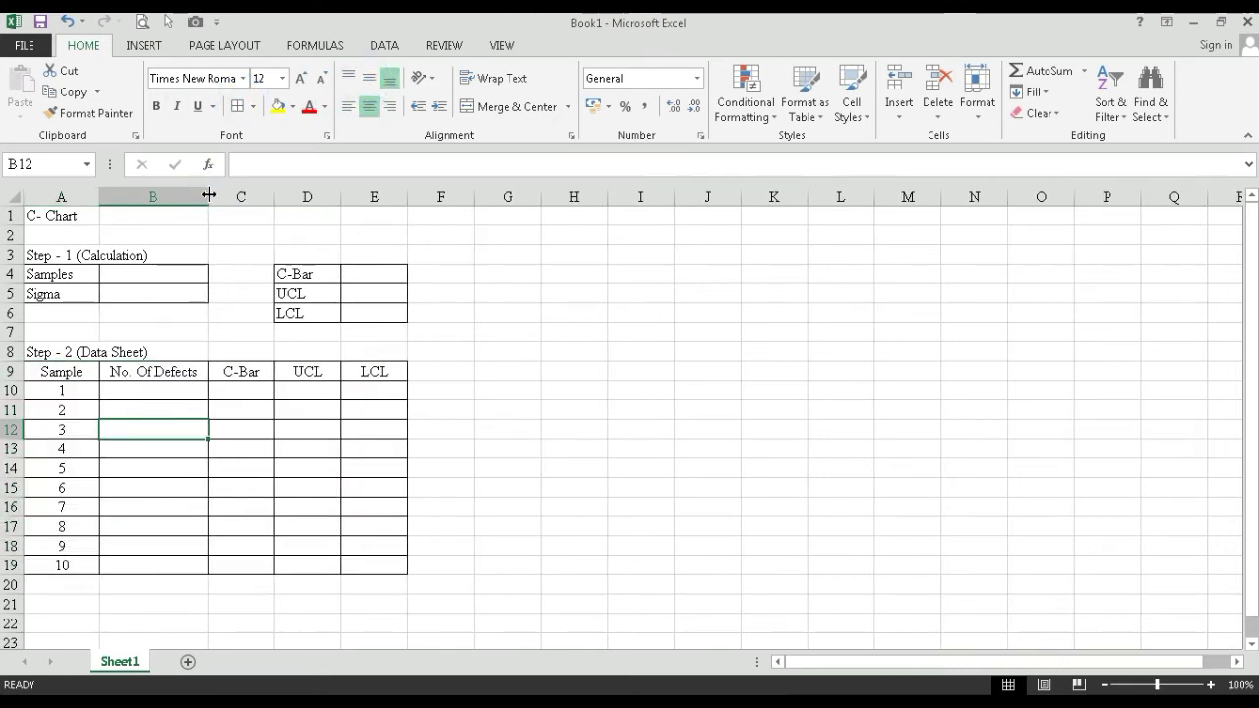
Add a Total label in A20 and sum the defects in B20 with =SUM(B10:B19).
scroll(161, 604, "down", 1)
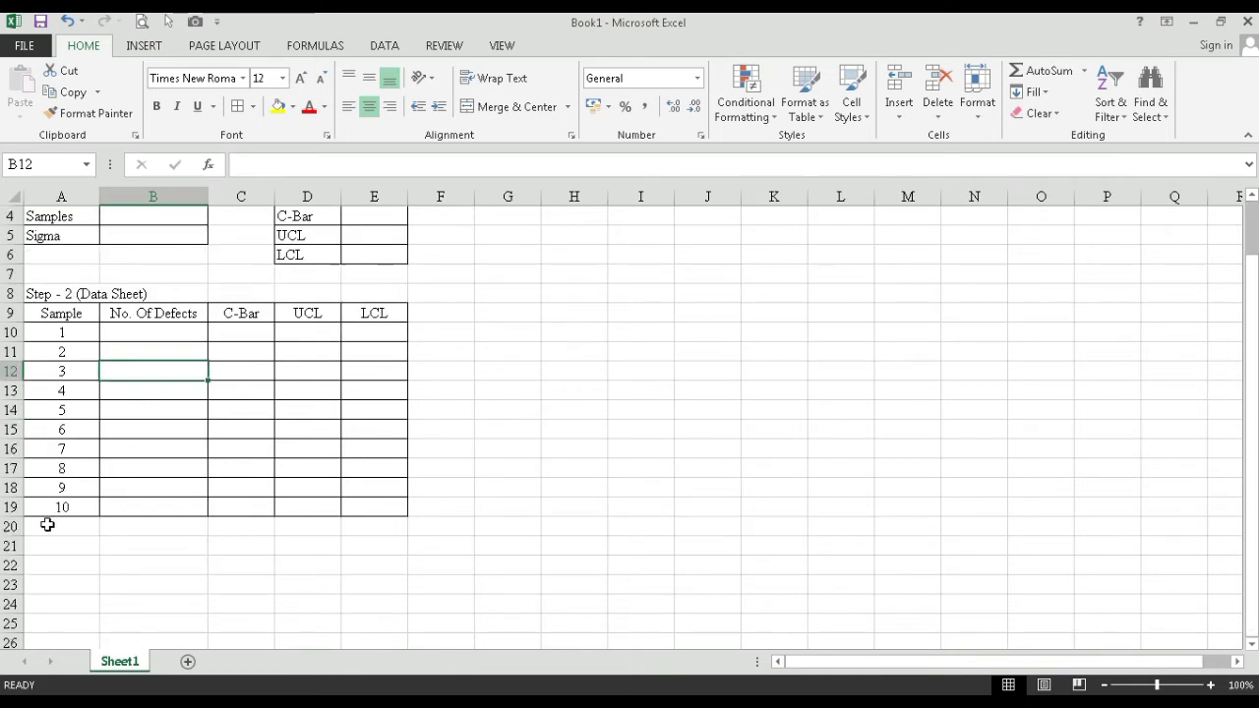
left_click(48, 524)
type("Total")
key("Tab")
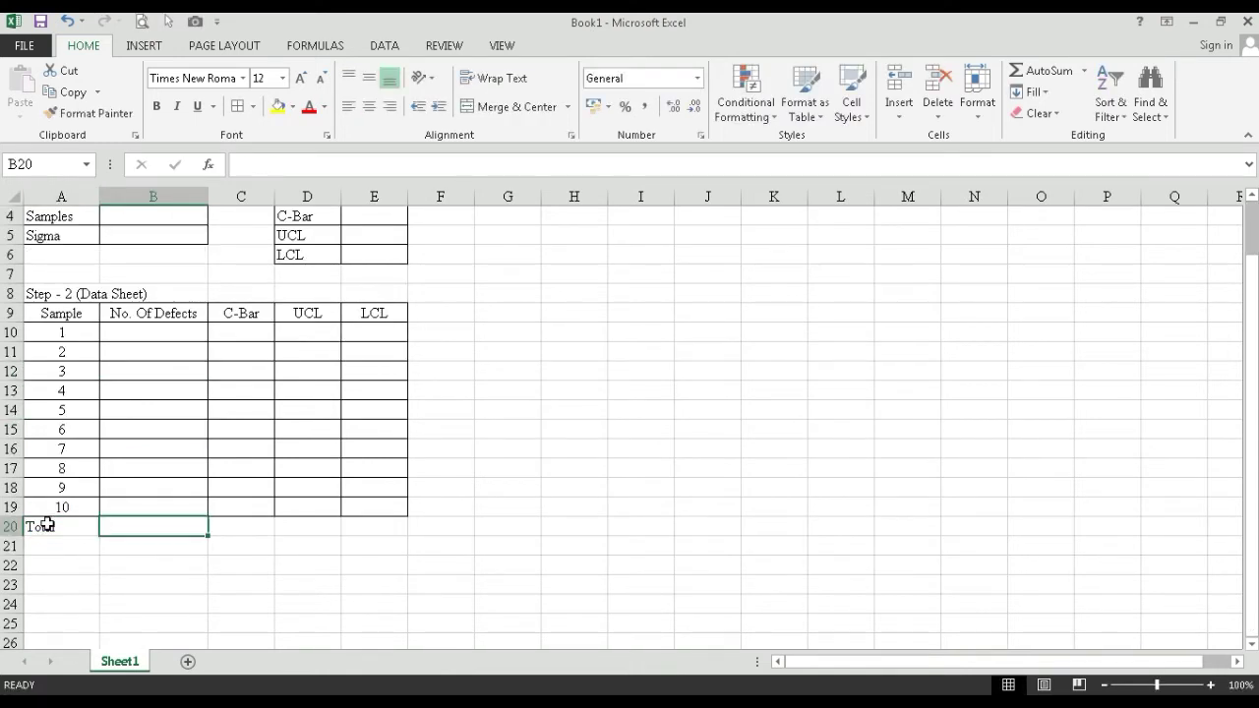
type("=sum(")
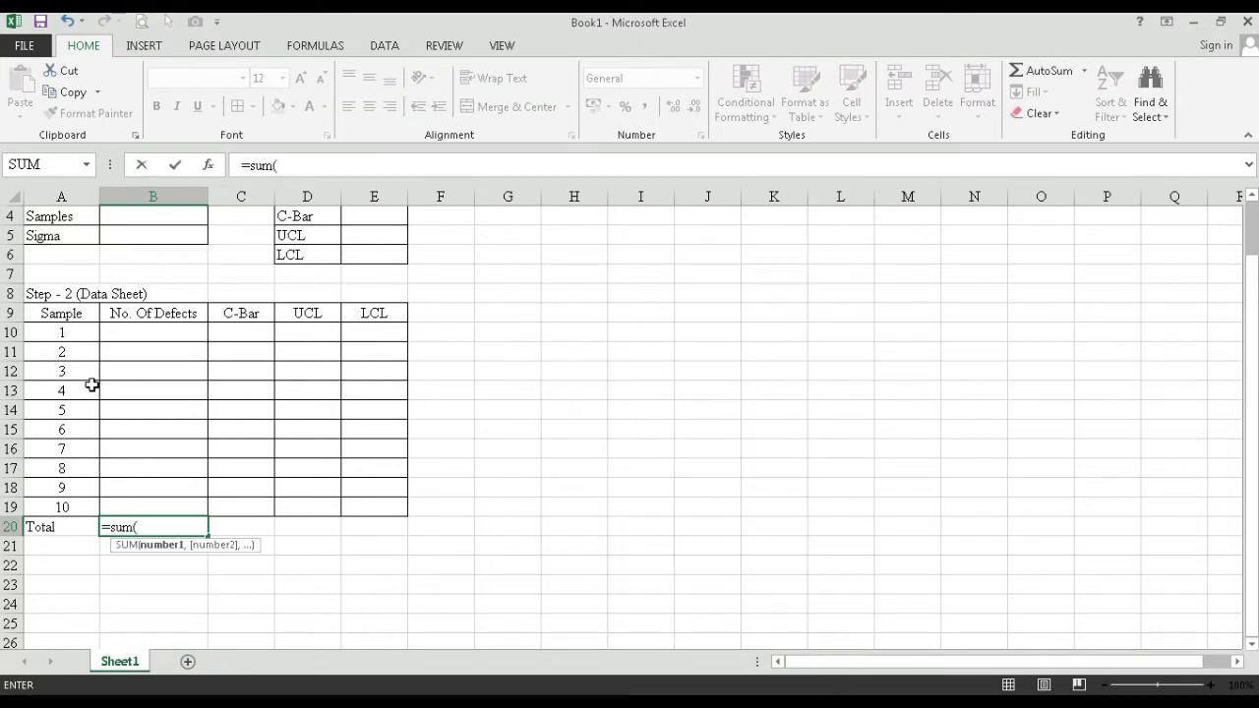
left_click_drag(162, 331, 146, 503)
key("Return")
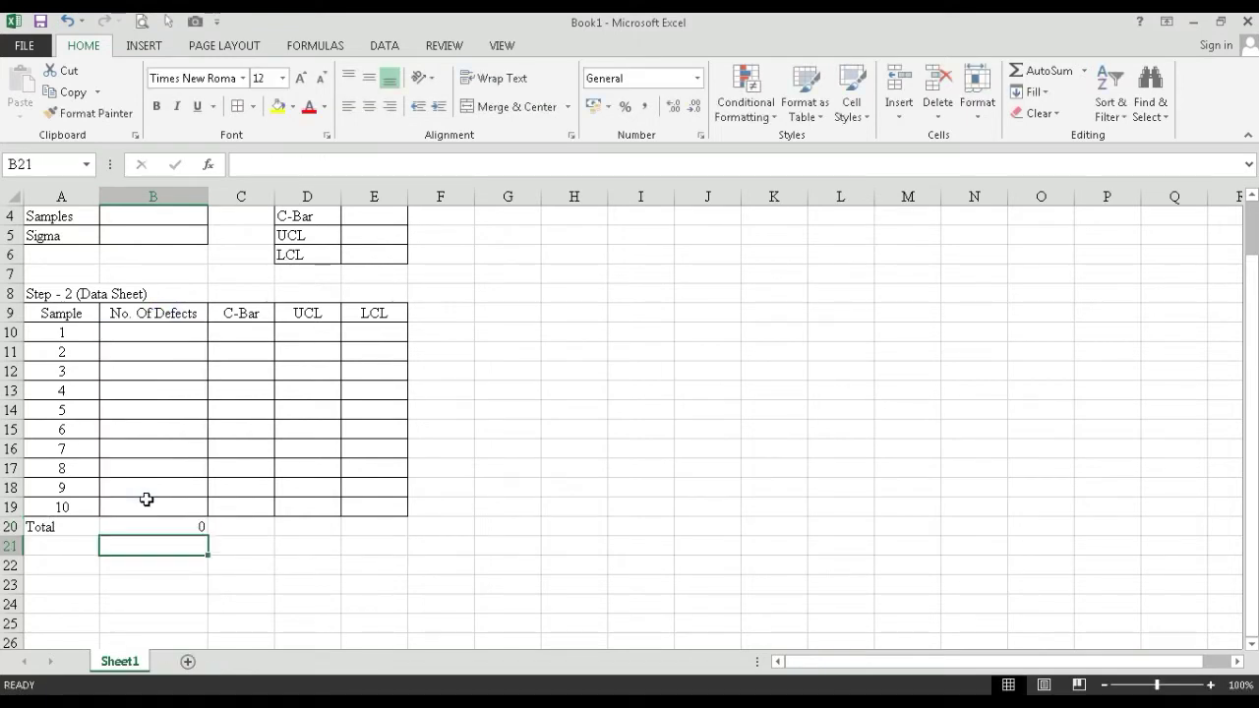
scroll(425, 425, "up", 1)
left_click(457, 389)
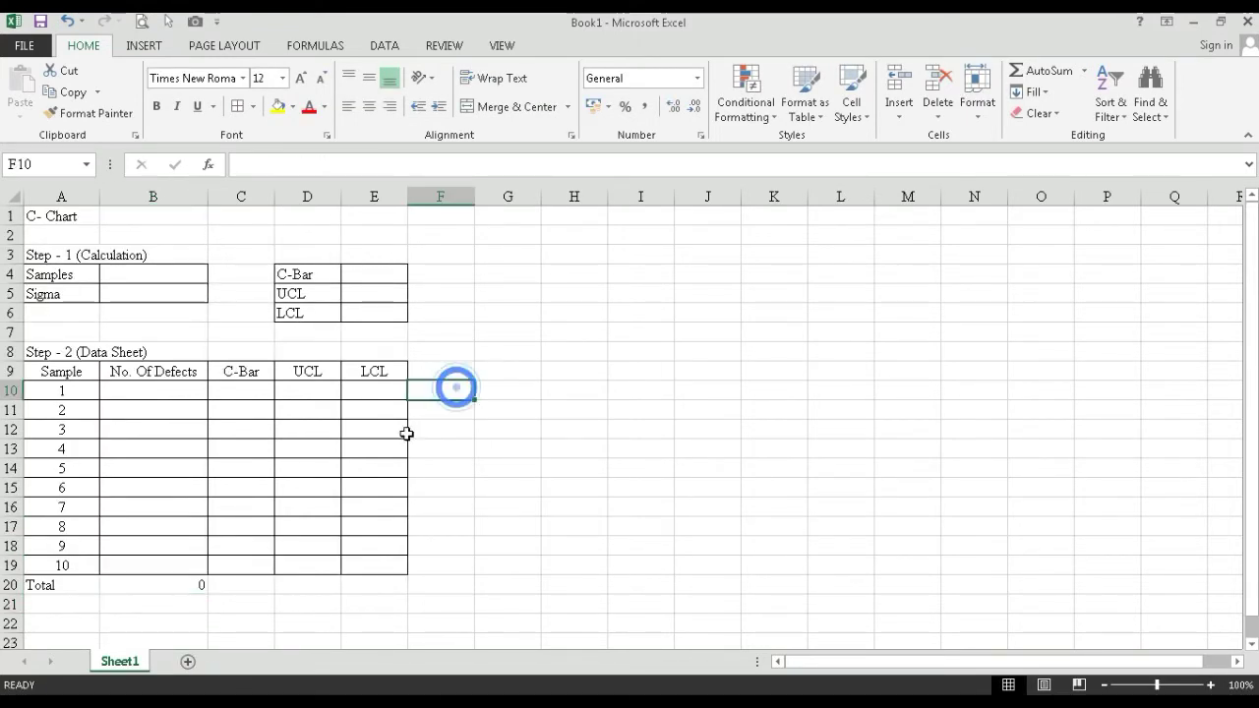
Bold the Total row, the table headers in A9:E9 and the calculation labels in A4:A5 and D4:D6.
left_click_drag(85, 584, 162, 585)
left_click(157, 108)
left_click_drag(39, 372, 383, 372)
left_click(156, 107)
left_click(62, 273)
left_click_drag(62, 275, 63, 293)
left_click_drag(304, 276, 304, 312, "ctrl")
left_click(158, 106)
left_click(175, 426)
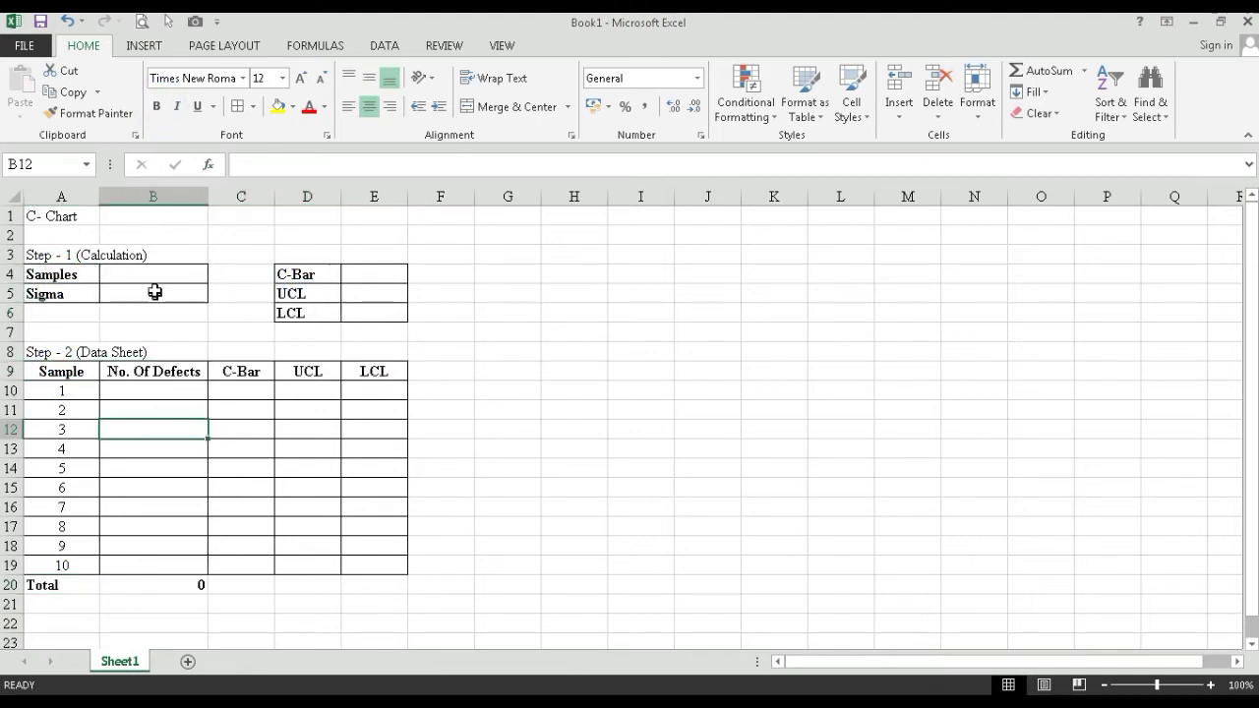
Shade the calculation value cells B4:B5 and E4:E6 light blue.
left_click_drag(153, 276, 154, 290)
left_click_drag(374, 275, 375, 311, "ctrl")
left_click(292, 106)
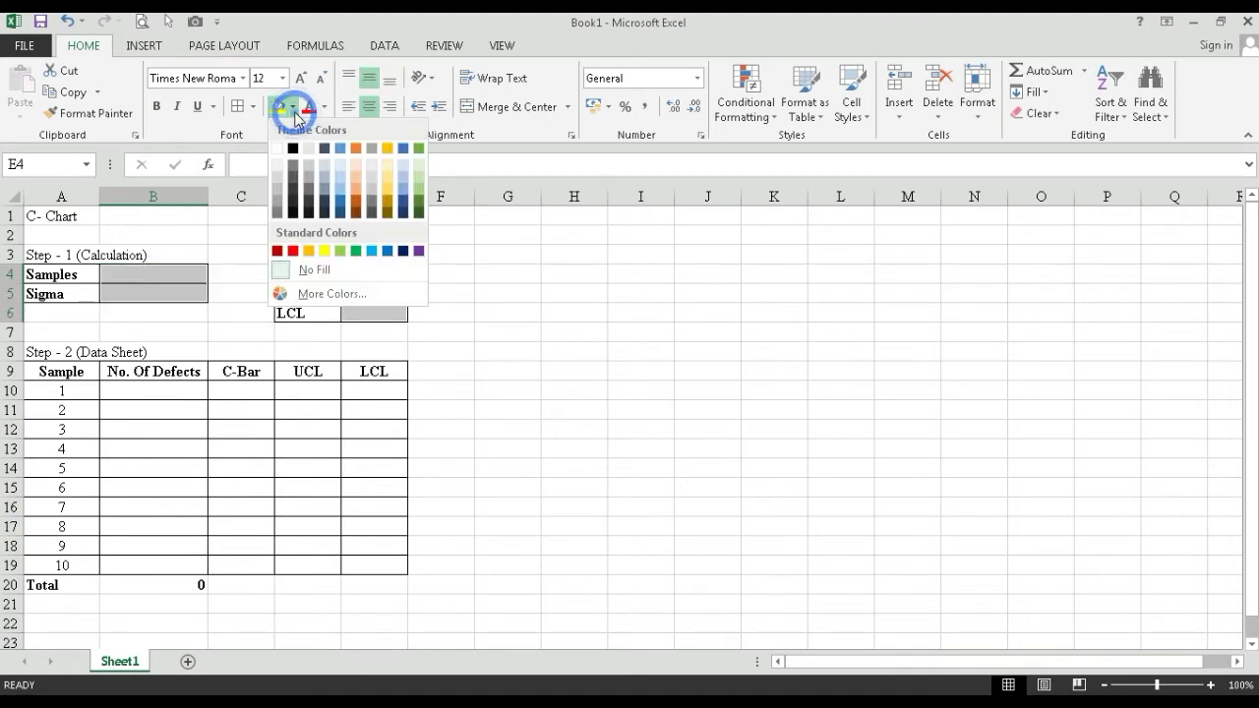
left_click(350, 178)
left_click(187, 411)
Enter the defect counts 2, 0, 4, 1, 1, 0, 3, 2, 0 and 1 in cells B10:B19.
left_click(160, 394)
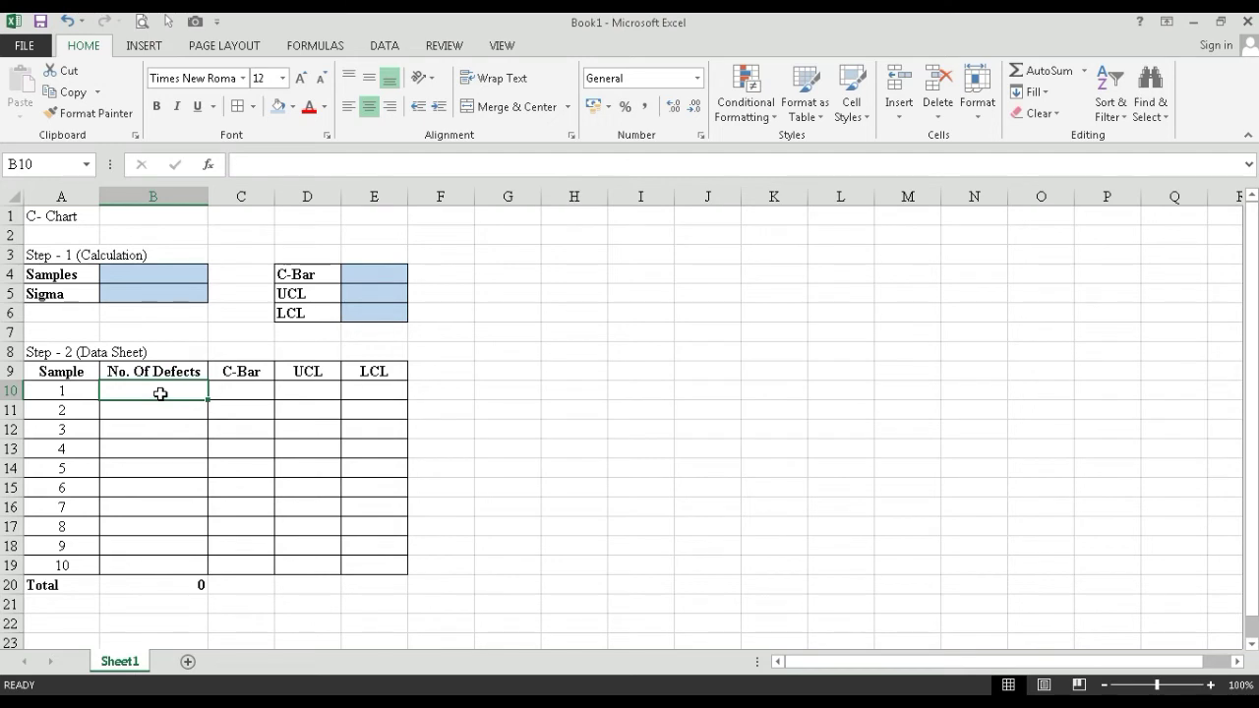
type("2")
key("Return")
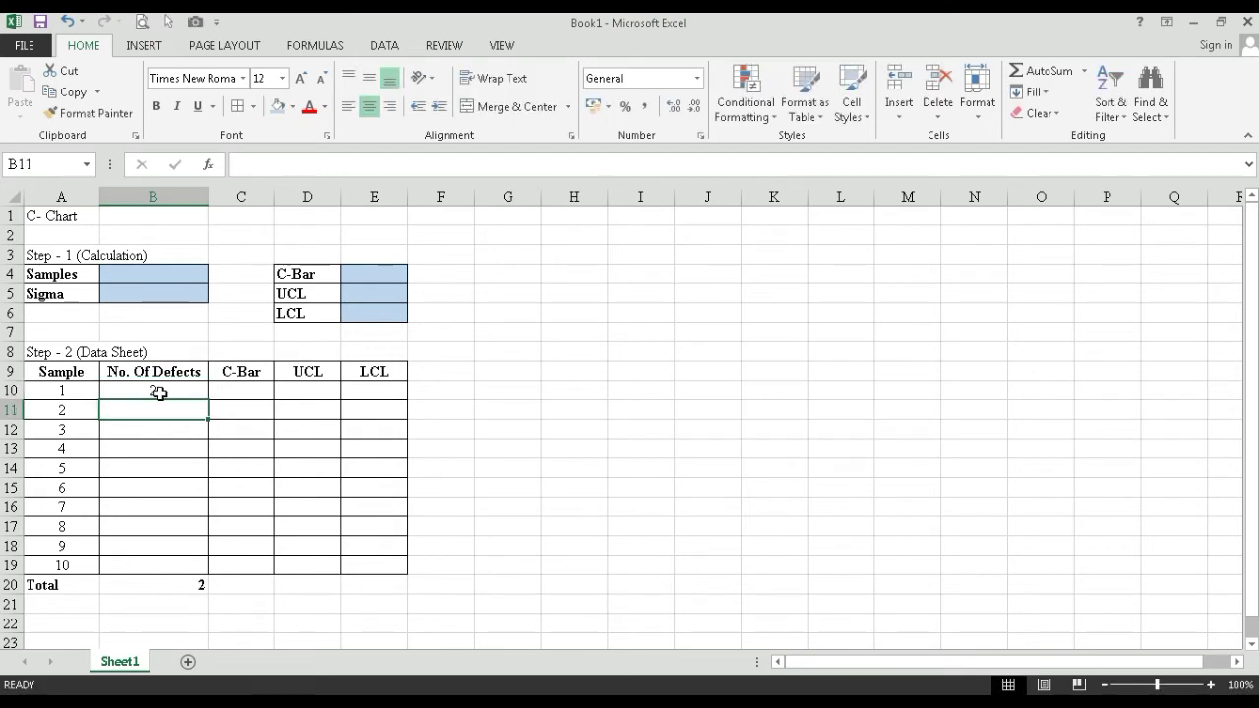
type("0")
key("Return")
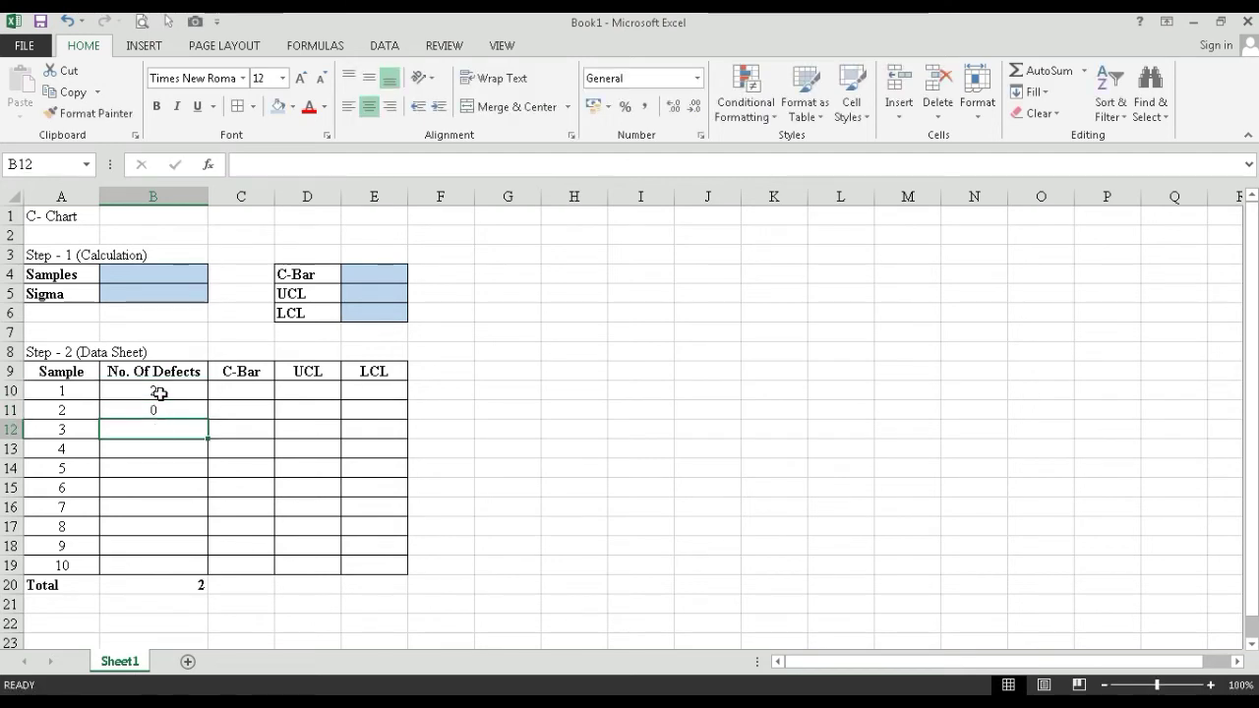
type("4")
key("Return")
type("1")
key("Return")
type("1")
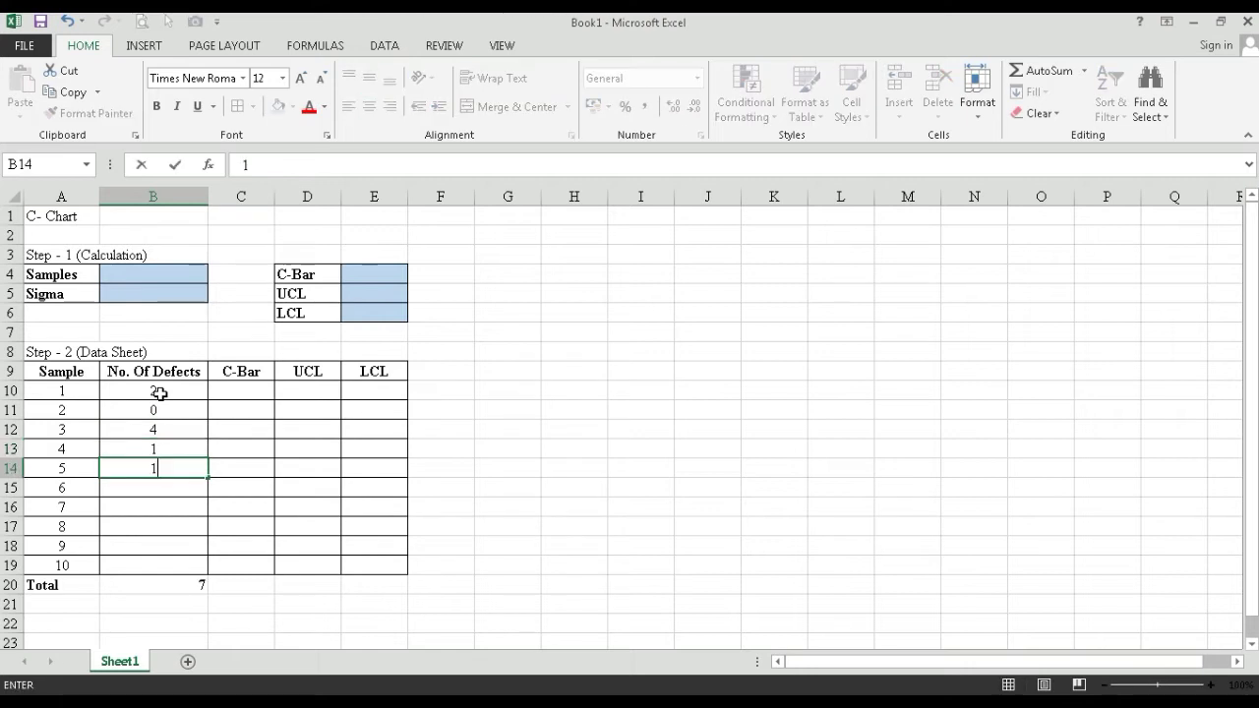
key("Return")
type("0")
key("Return")
type("3")
key("Return")
type("2")
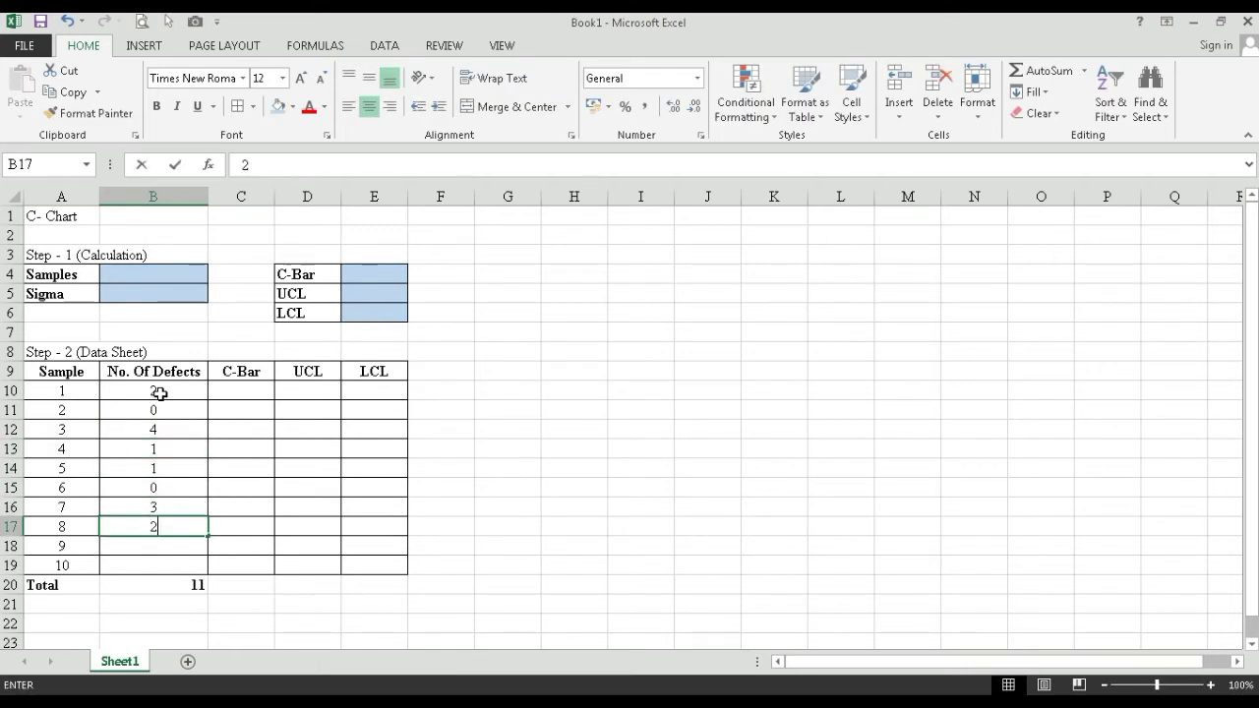
key("Return")
type("0")
key("Return")
type("1")
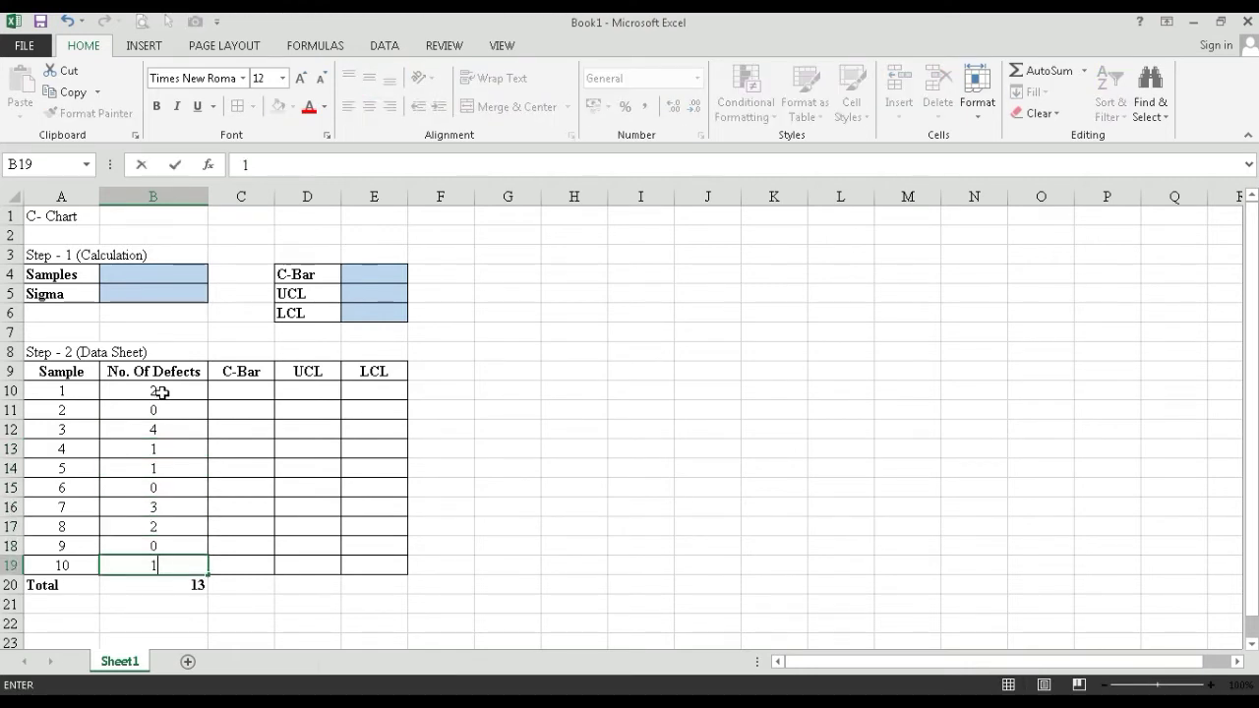
left_click(247, 441)
Centre the total in cell B20 horizontally and vertically.
left_click(160, 584)
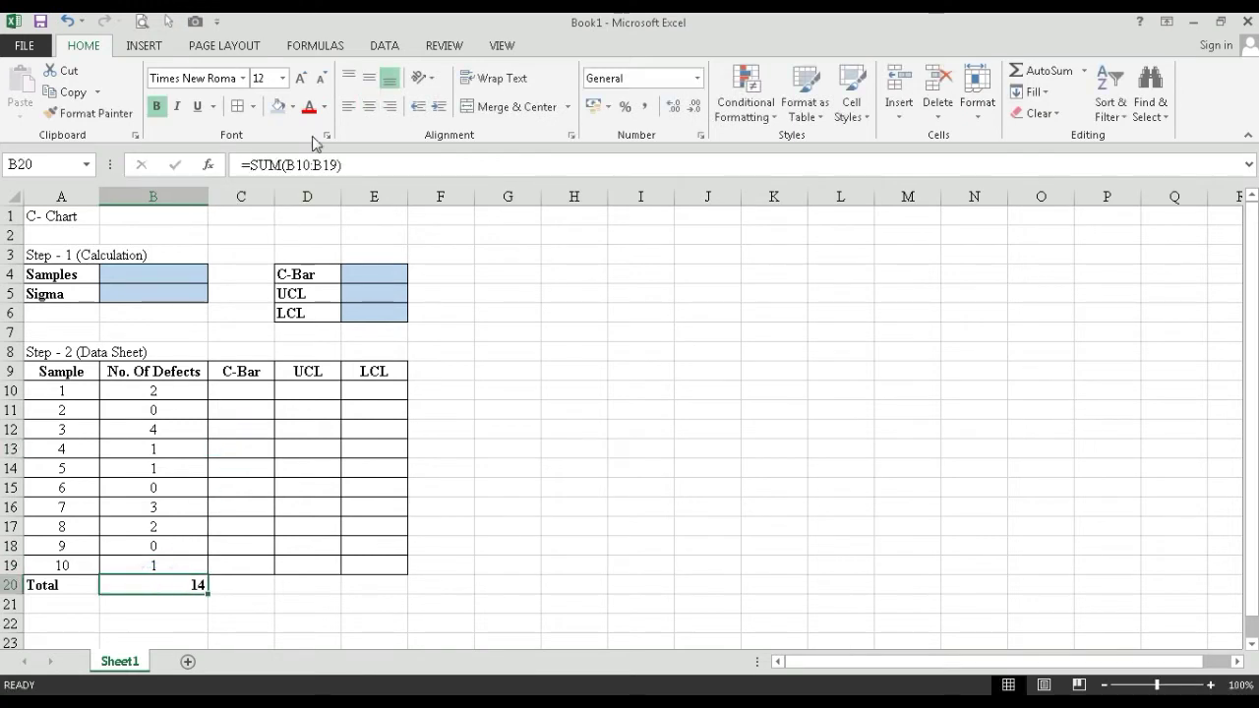
left_click(369, 106)
left_click(369, 78)
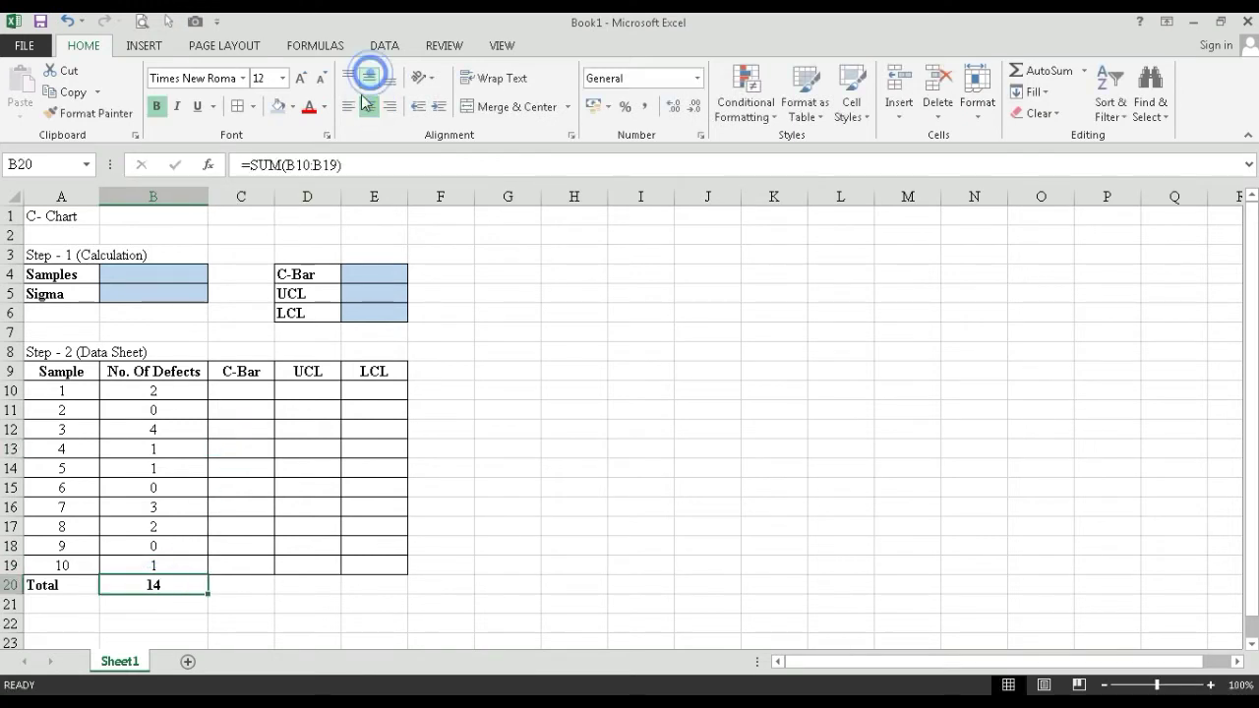
left_click(232, 431)
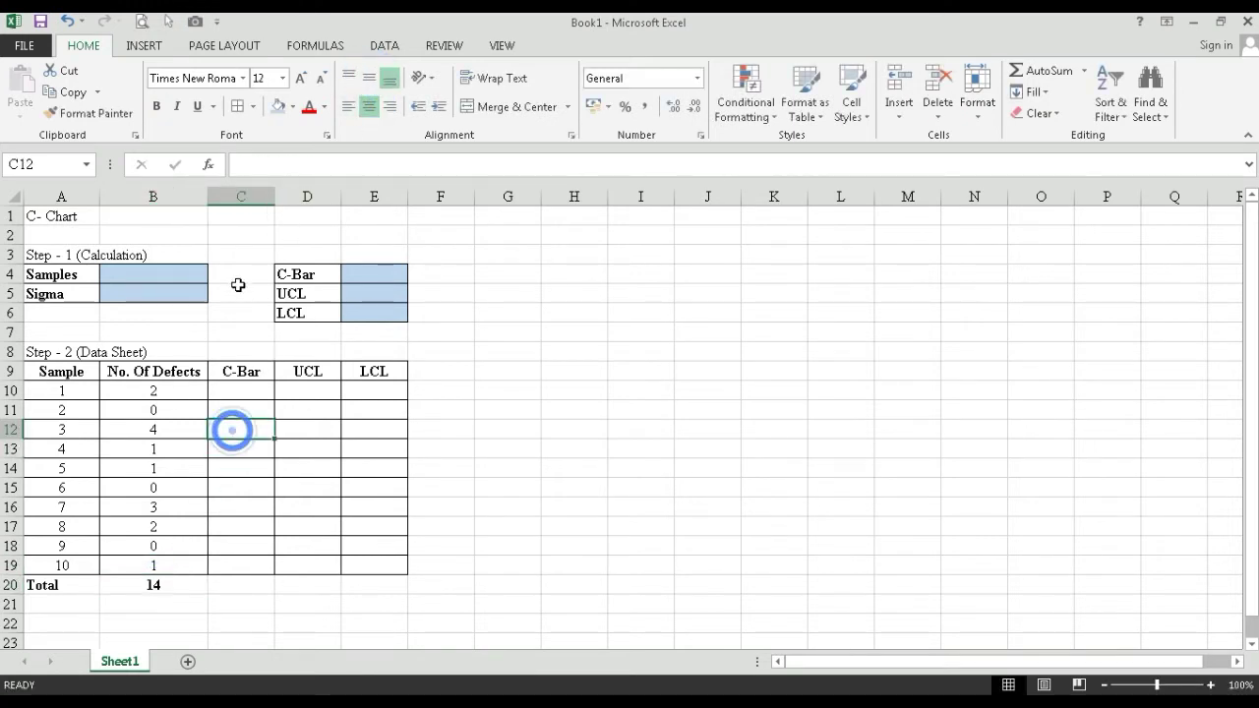
Enter 10 as the number of samples in B4 and 3 as the sigma in B5.
left_click(367, 275)
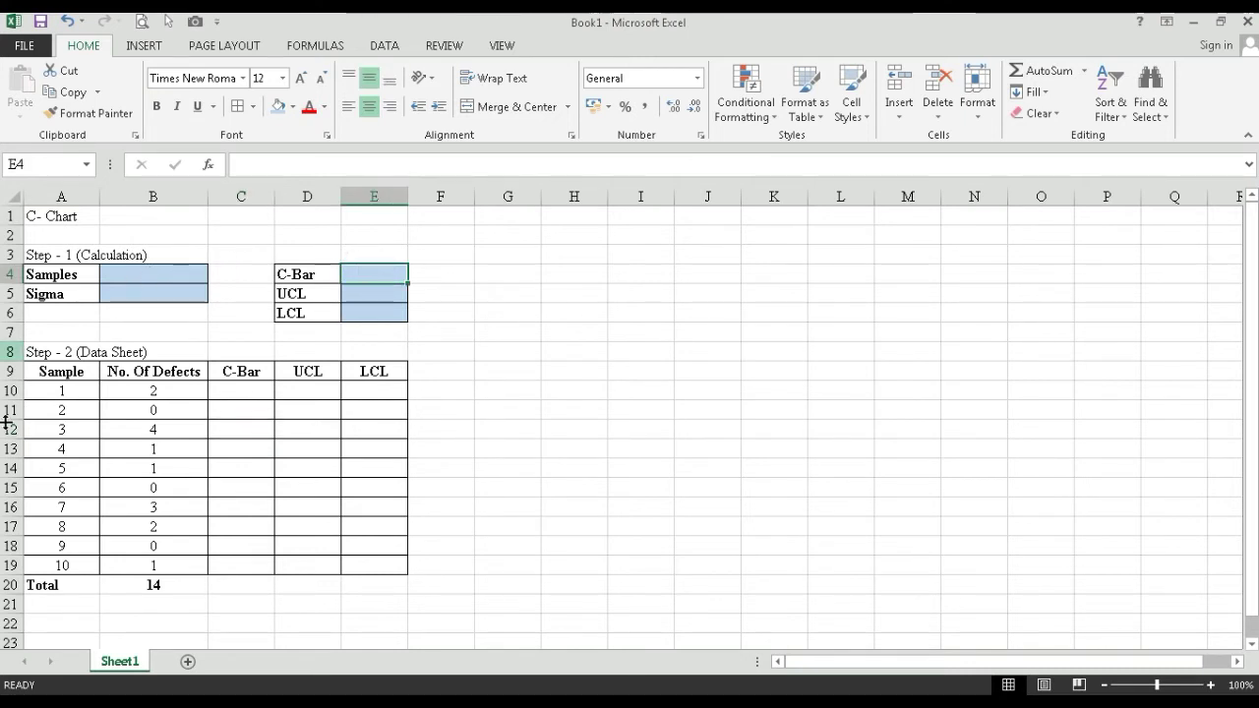
left_click_drag(75, 396, 56, 562)
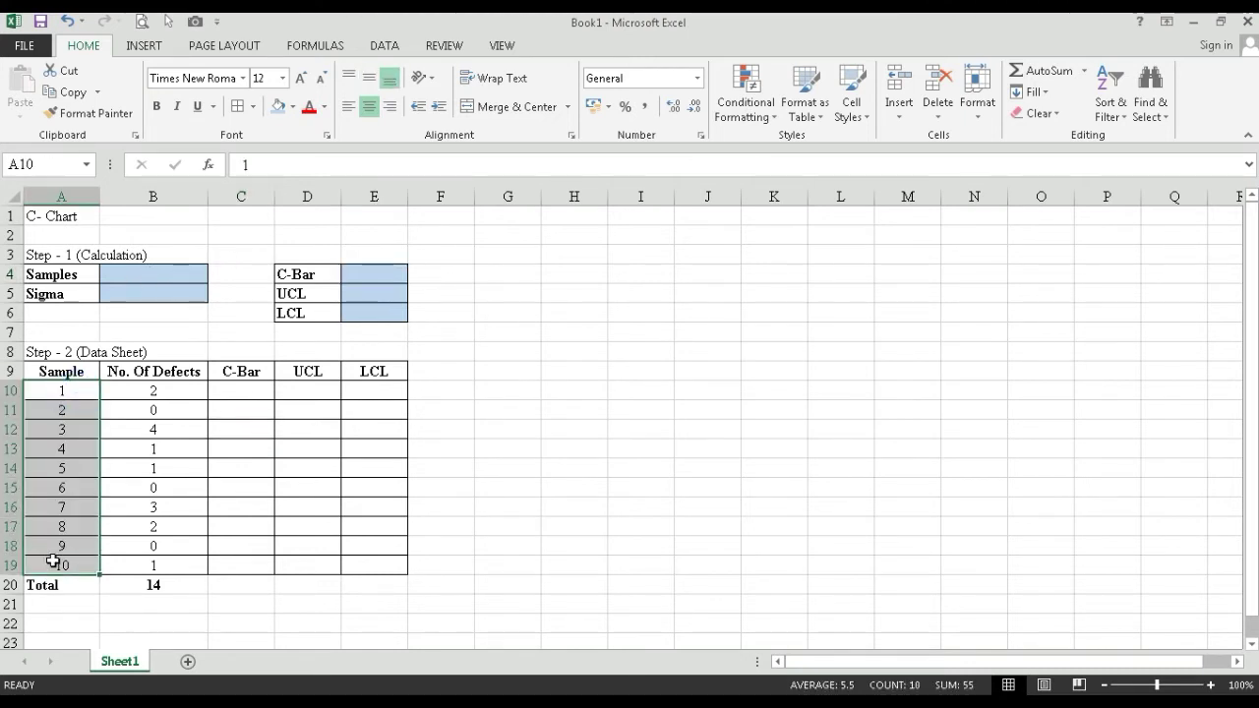
left_click(153, 273)
type("10")
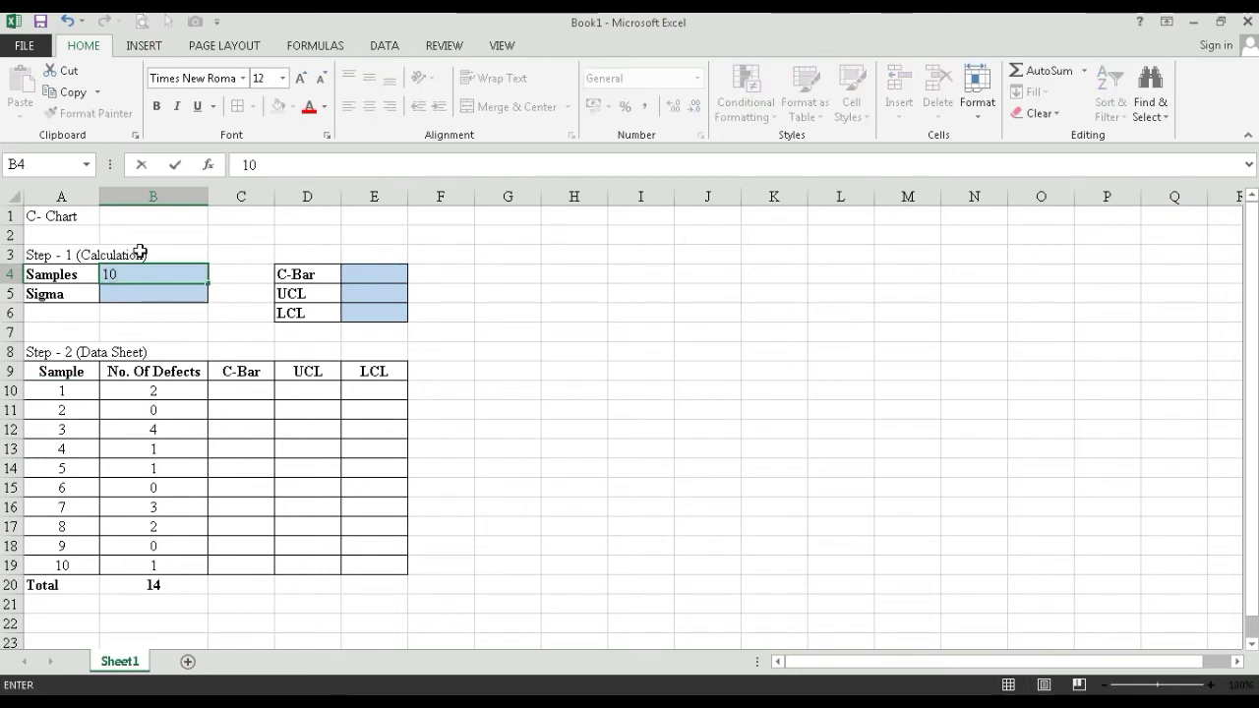
key("Return")
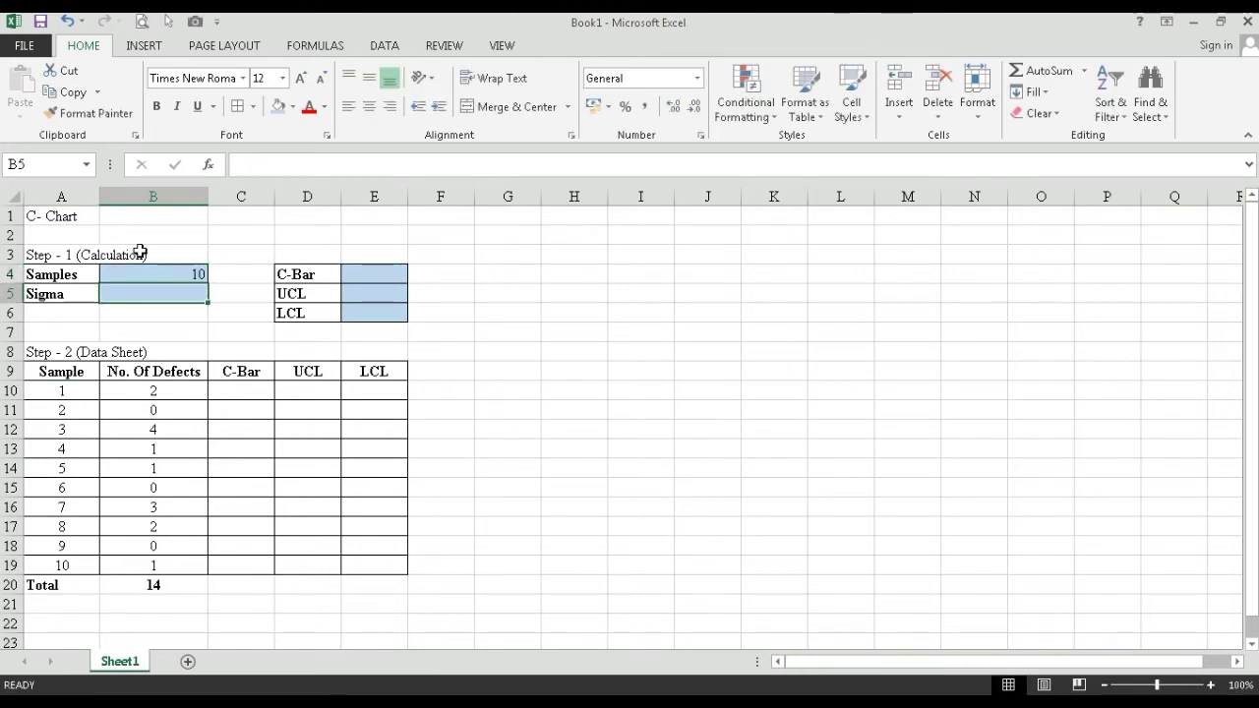
type("3")
key("Return")
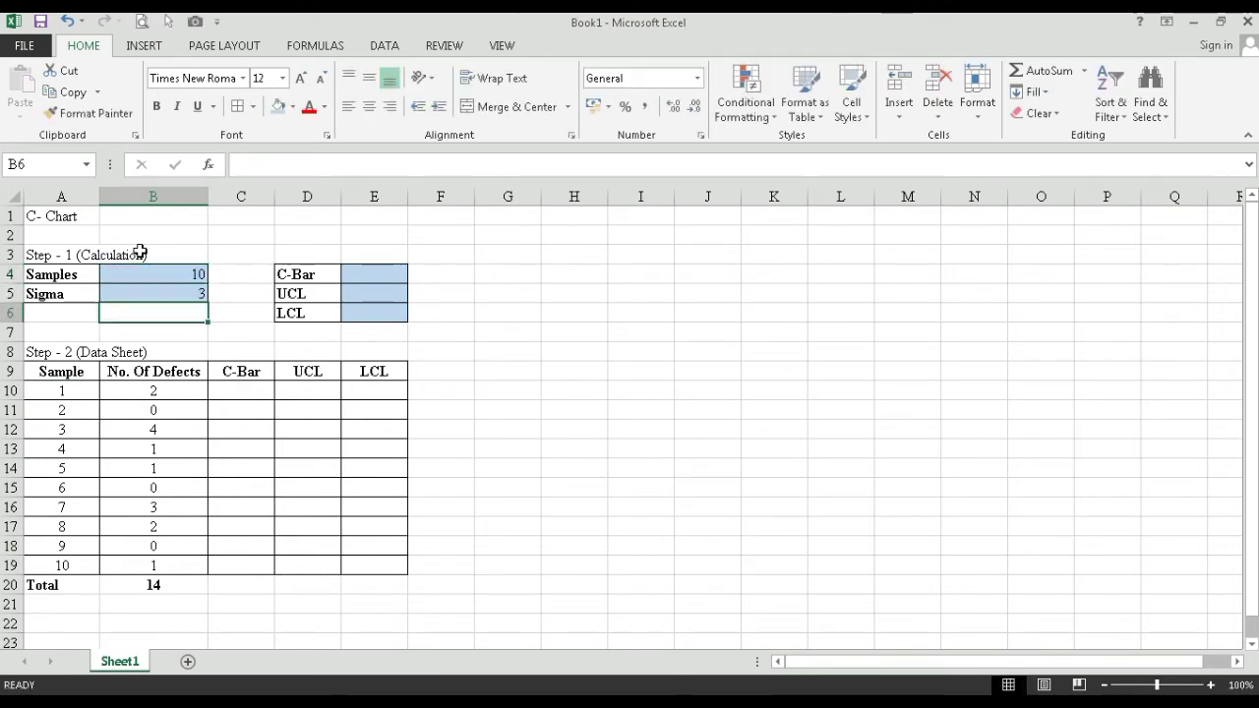
Calculate C-Bar in E4 as total defects divided by samples with the formula =B20/$B$4.
left_click(354, 275)
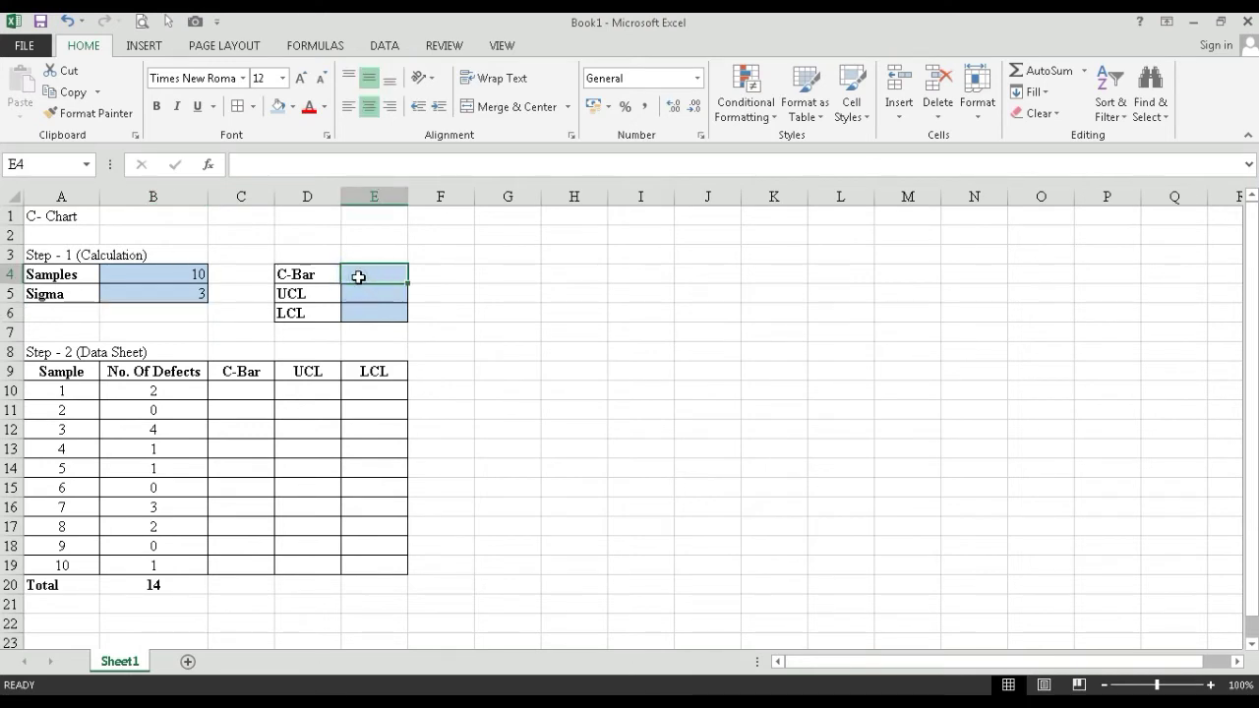
type("=")
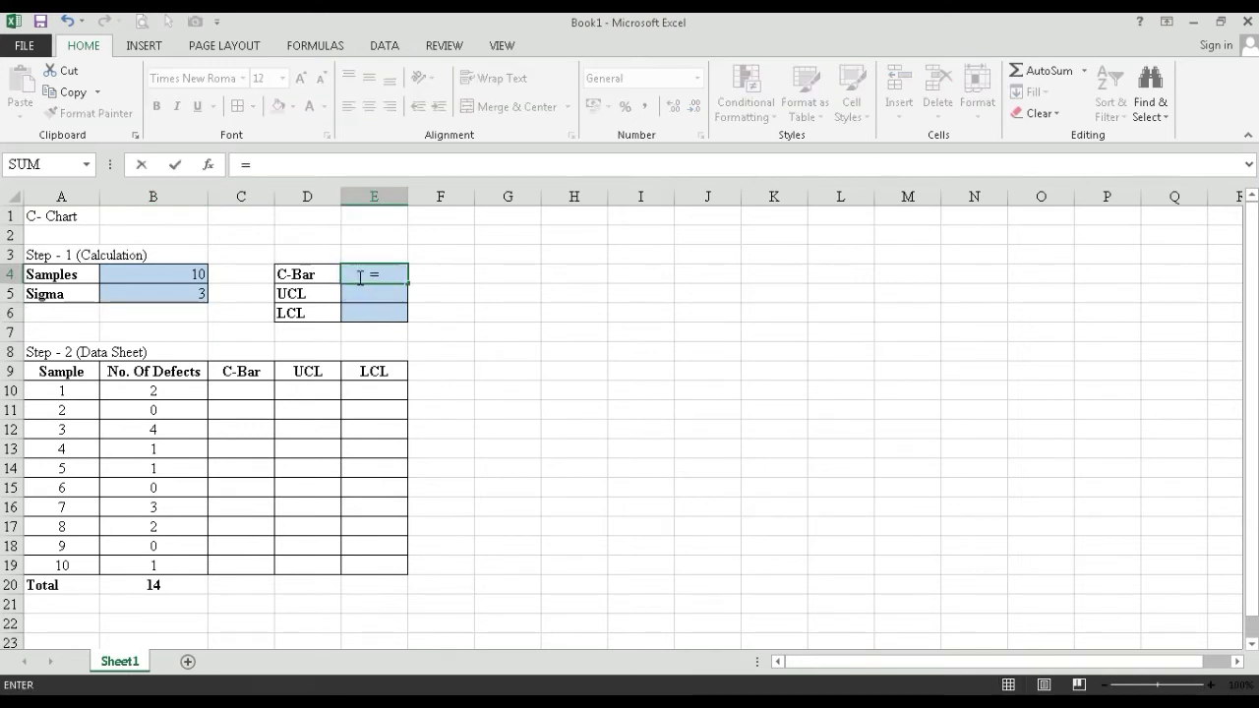
left_click(171, 585)
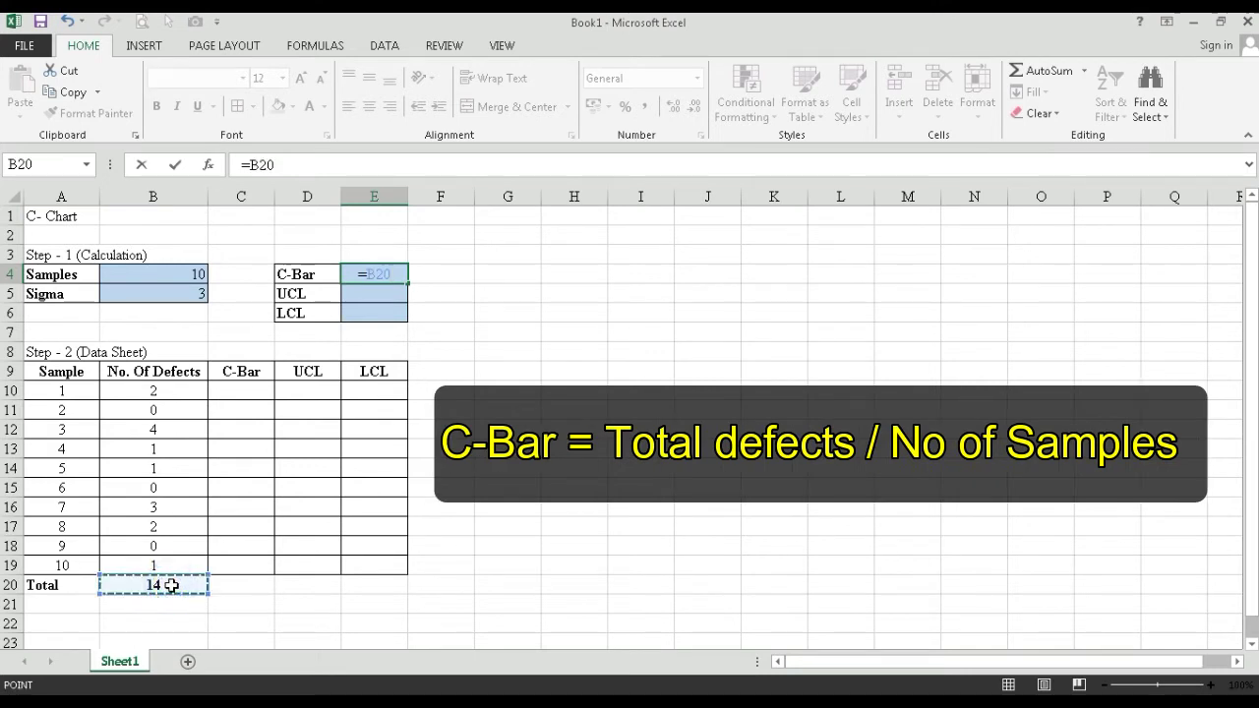
type("/")
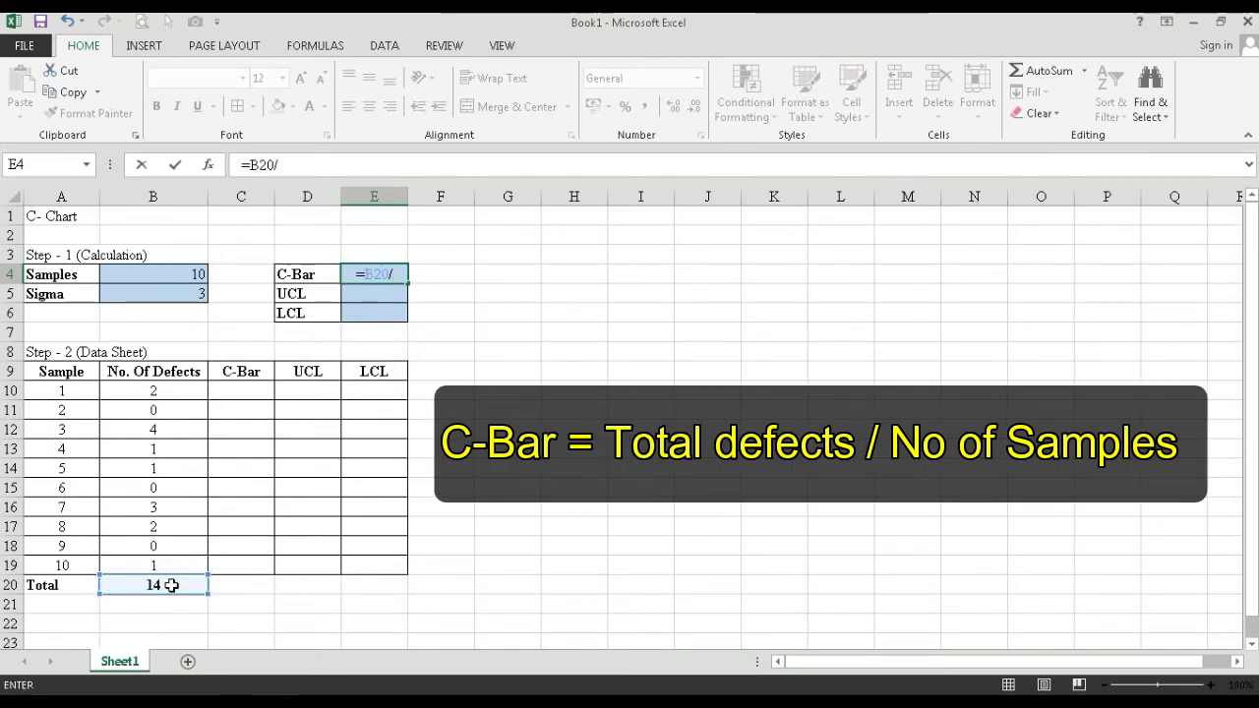
left_click(152, 273)
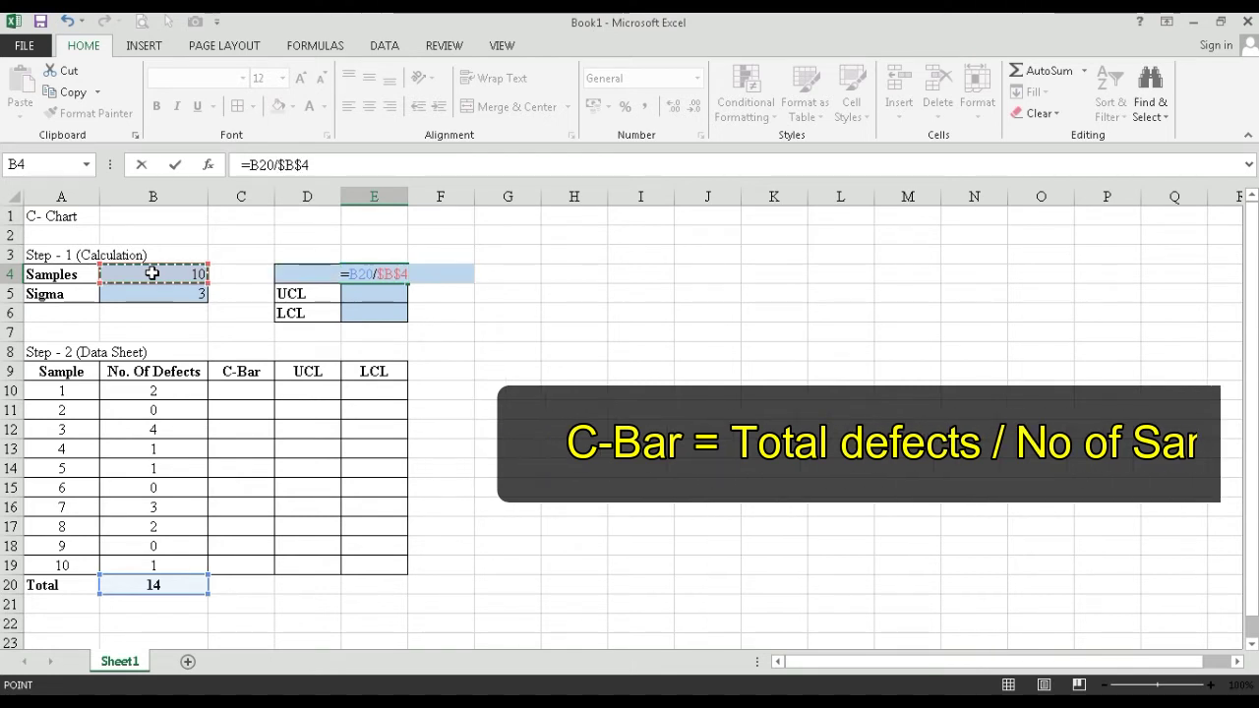
key("Return")
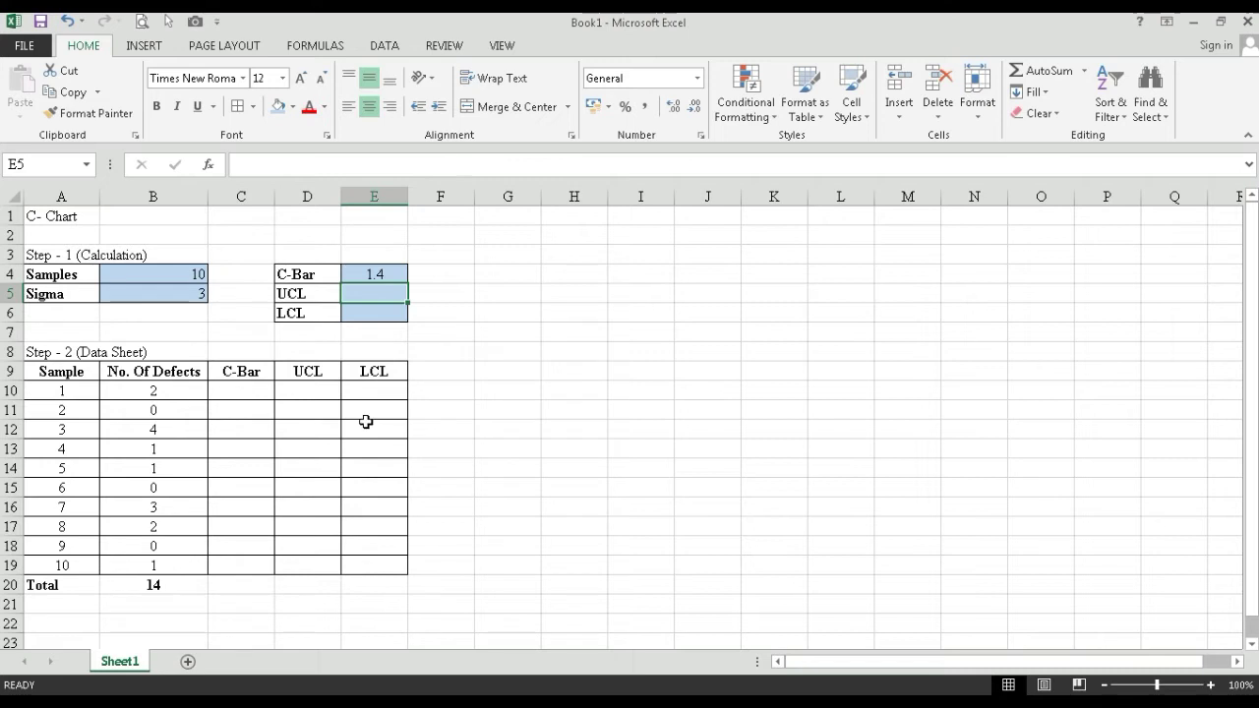
Link C10 to the calculated C-Bar with =$E$4 and copy the formula down to C19.
left_click(226, 405)
left_click(240, 390)
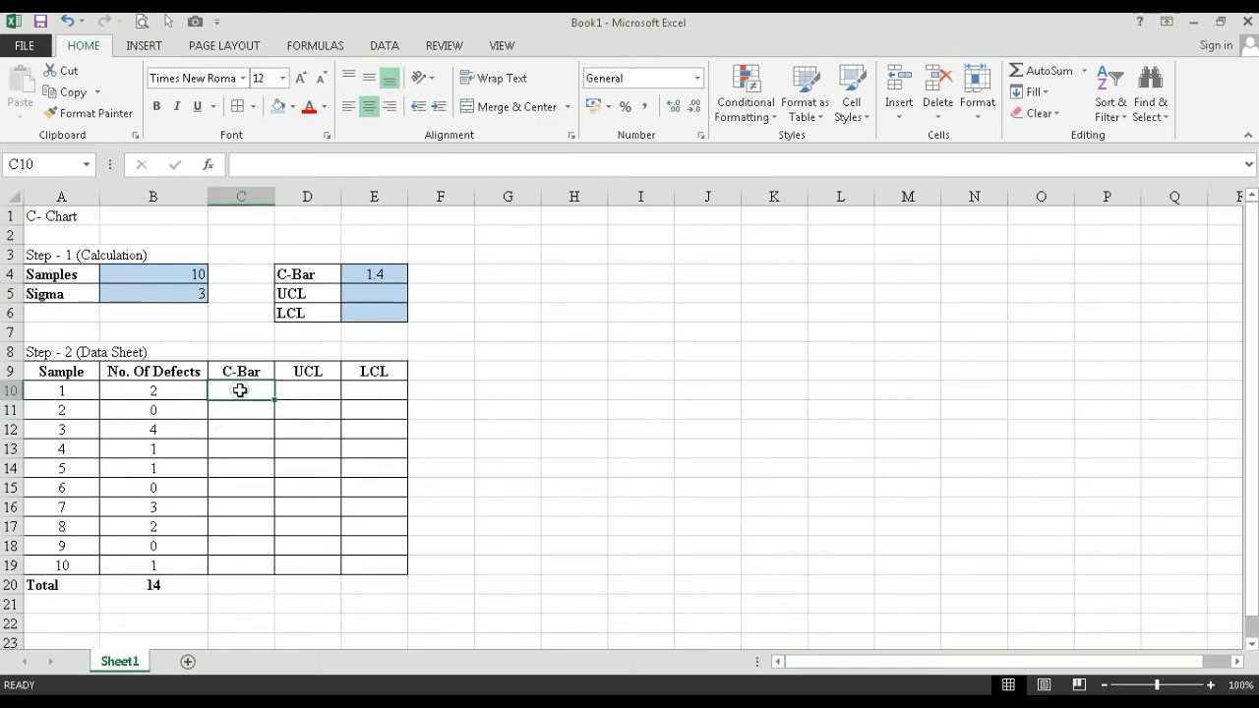
type("=")
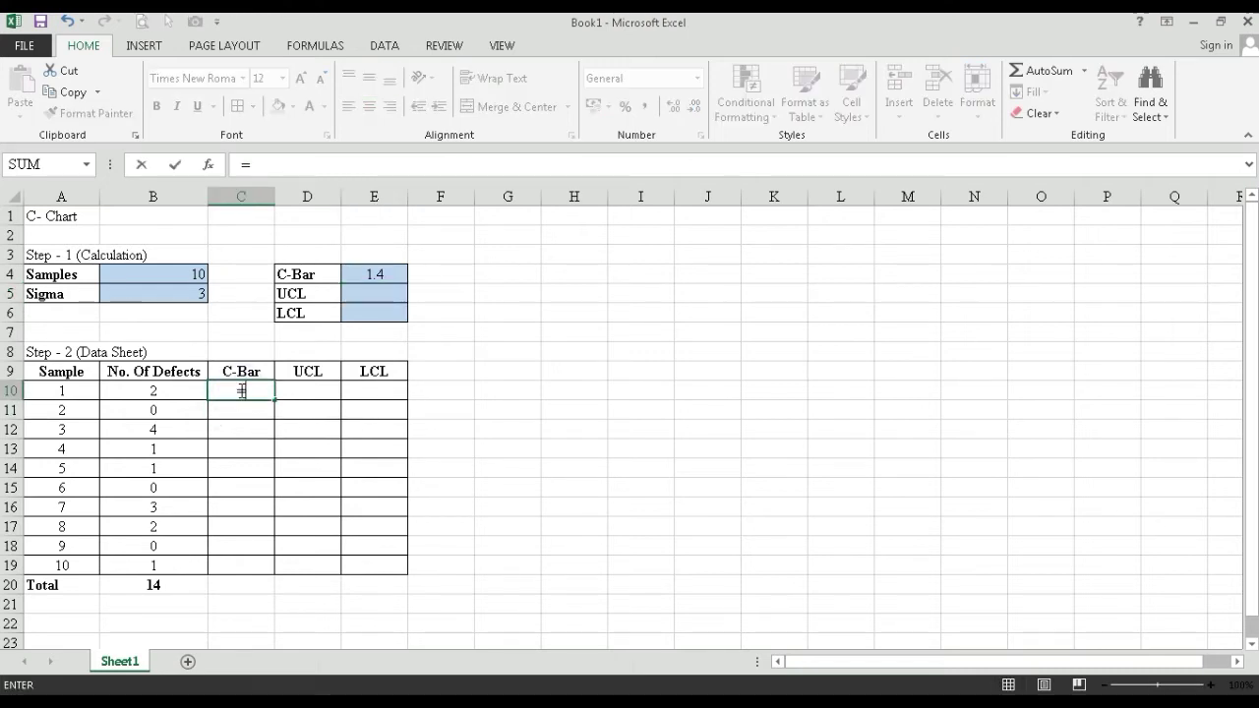
left_click(383, 277)
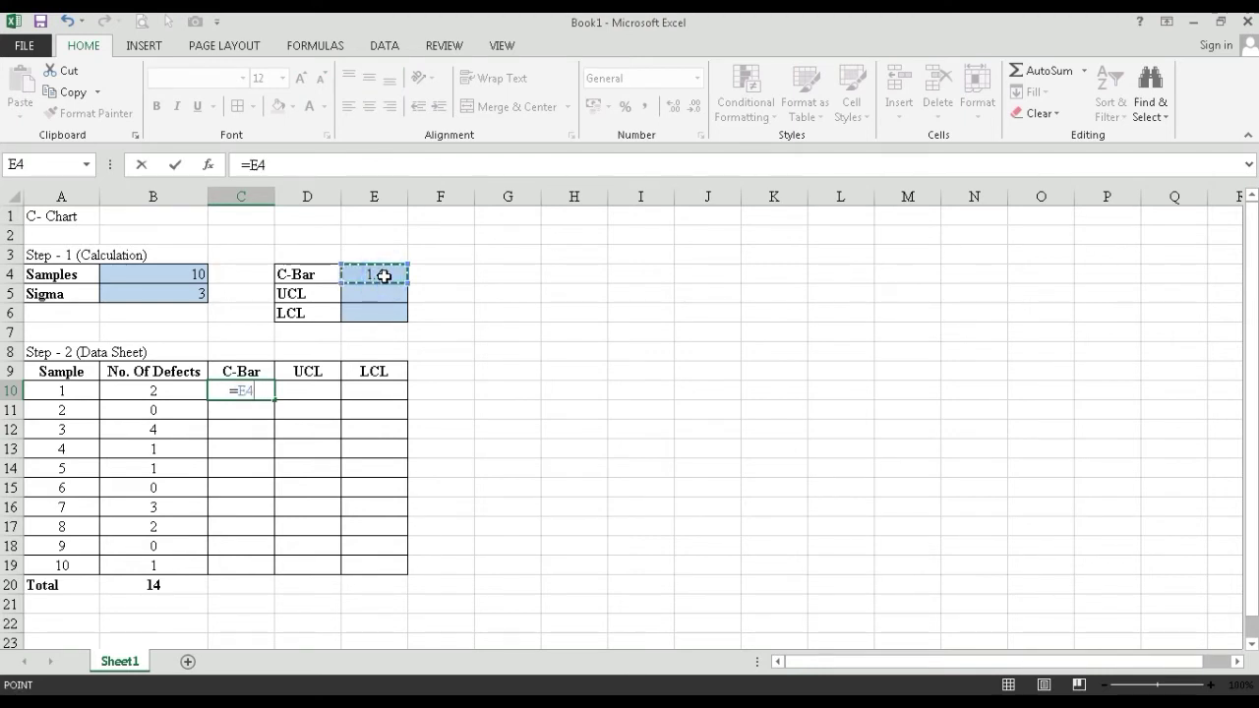
key("F4")
key("Return")
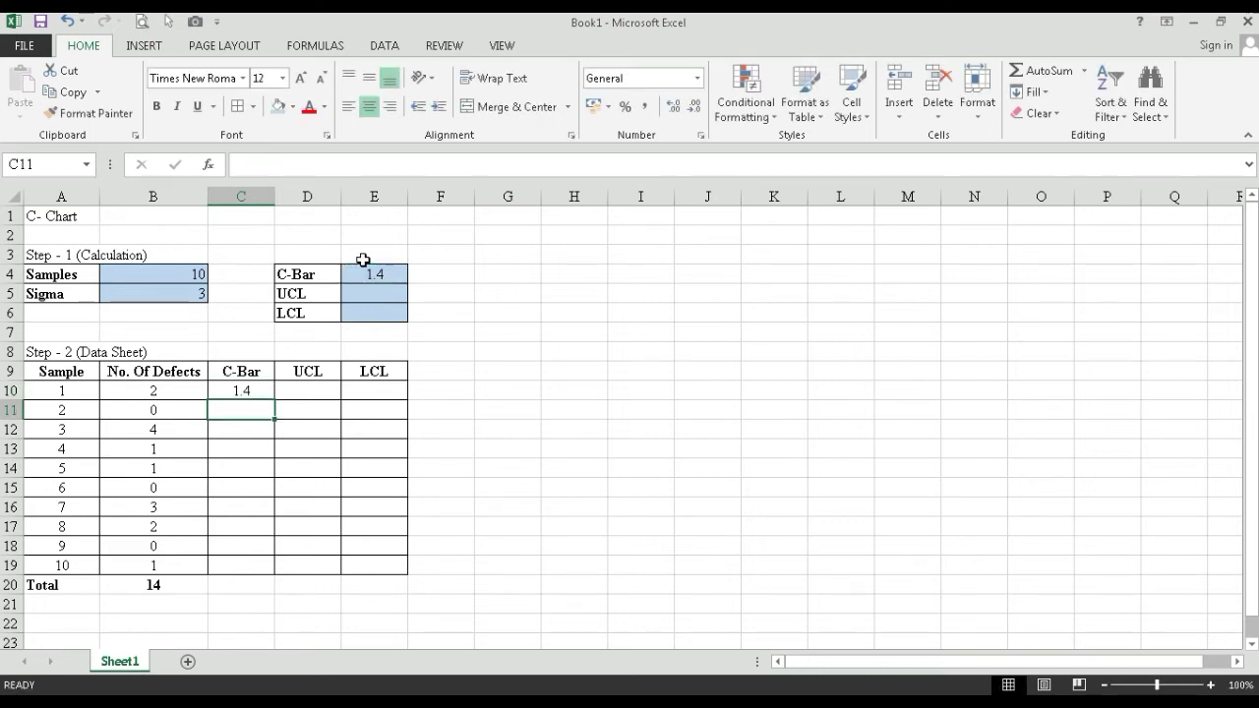
left_click(246, 388)
left_click_drag(274, 398, 273, 572)
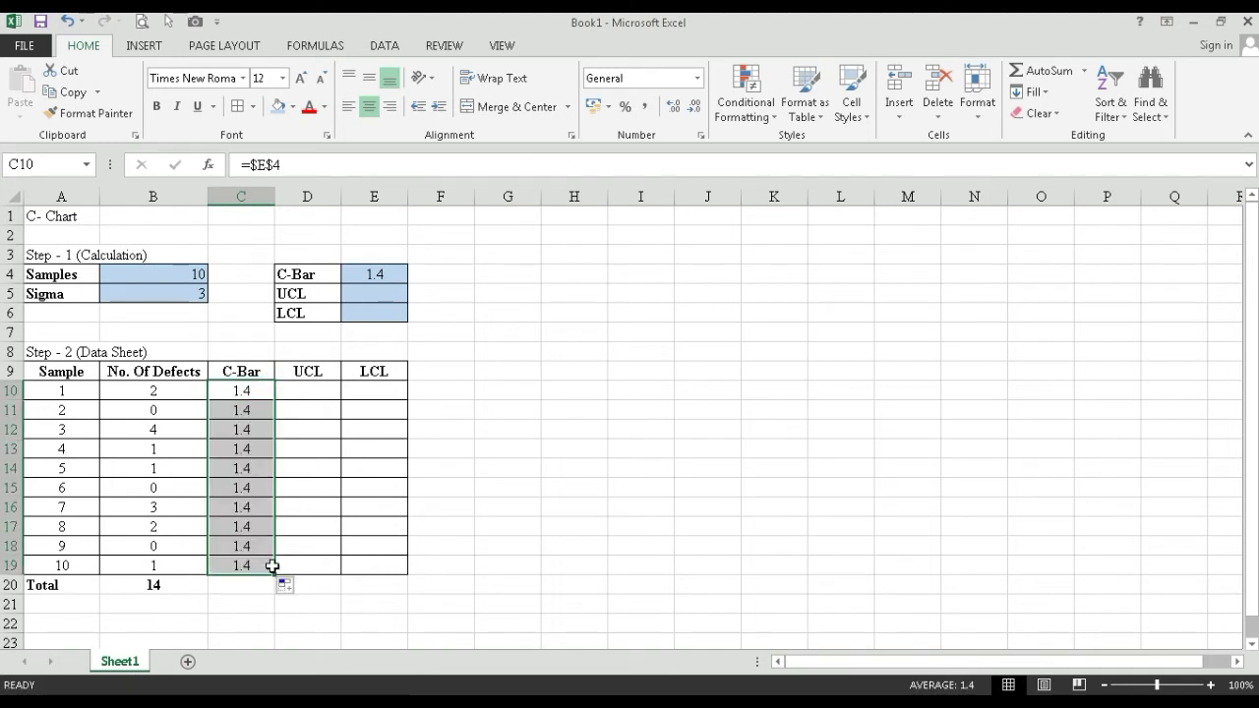
left_click(317, 454)
left_click(305, 386)
left_click(378, 291)
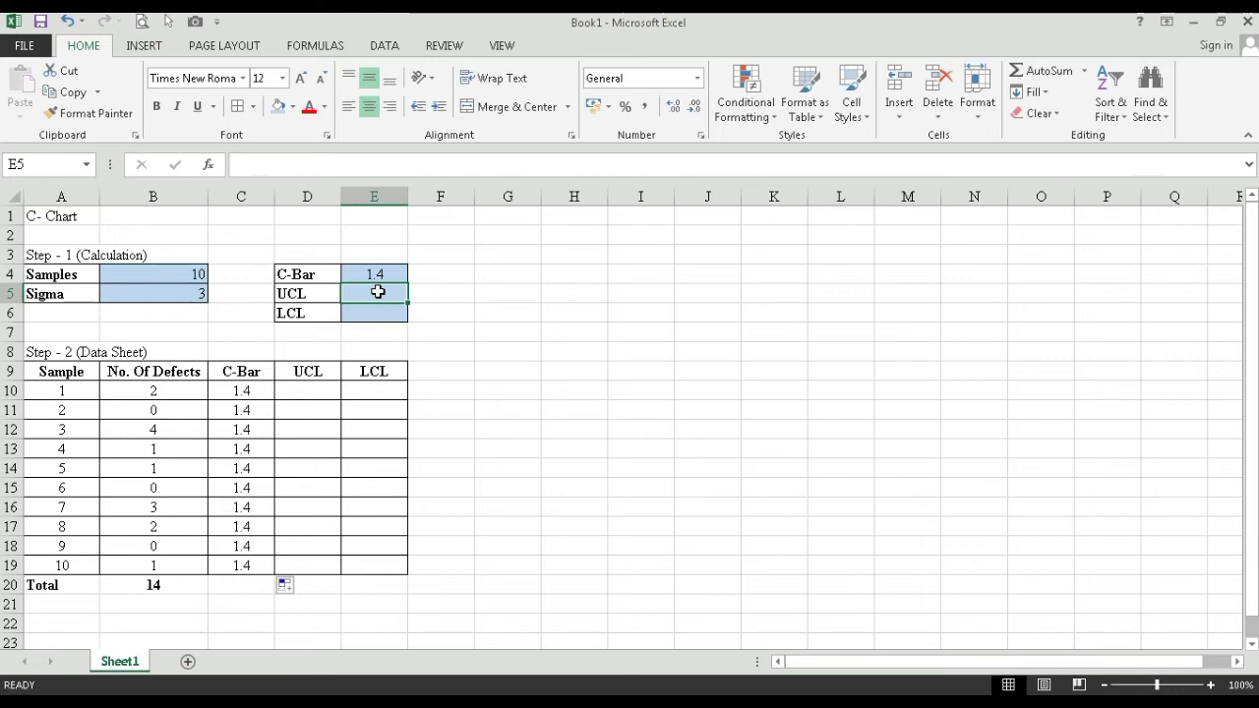
left_click(160, 293)
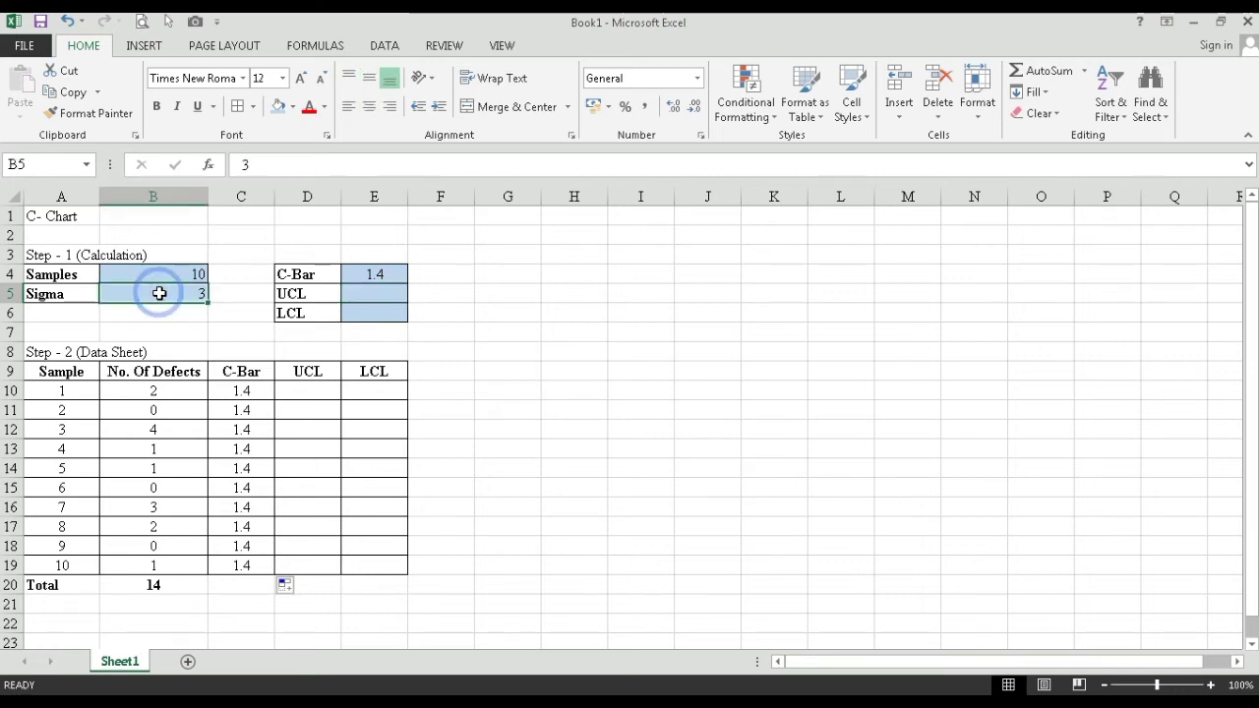
left_click(380, 274)
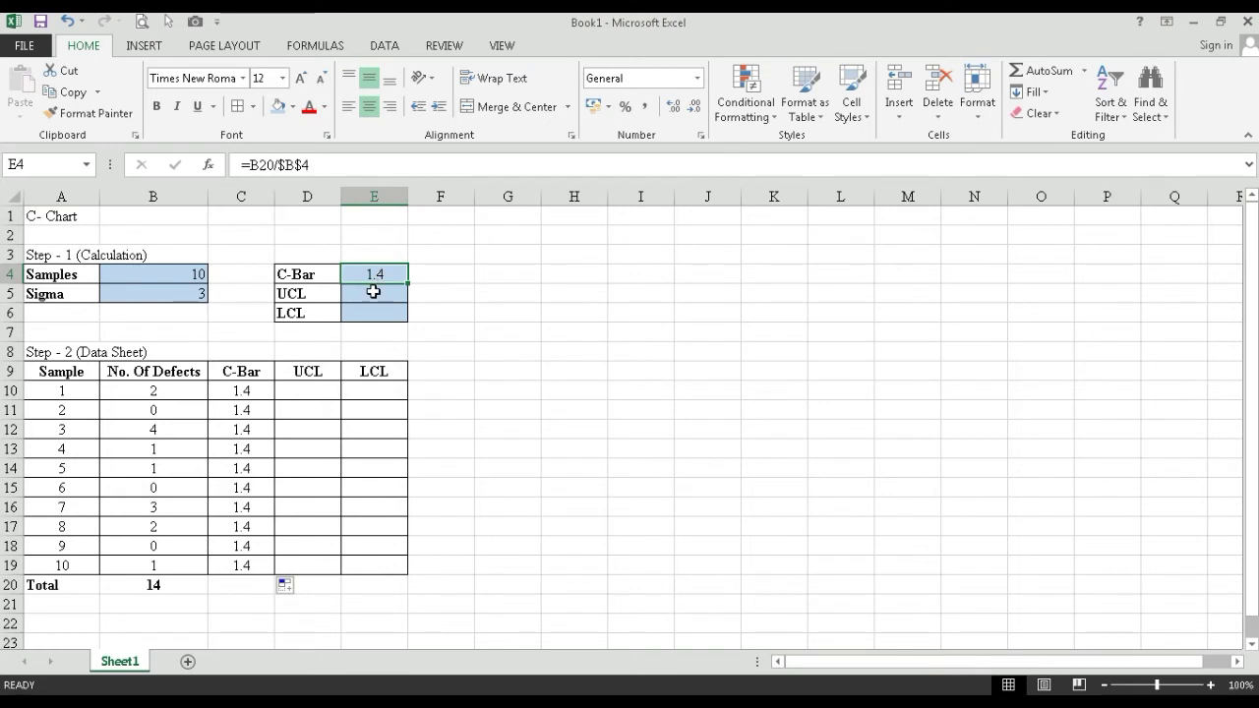
Calculate the UCL in E5 as C-Bar plus sigma times the square root of C-Bar with =$E$4+B5*SQRT($E$4).
left_click(374, 293)
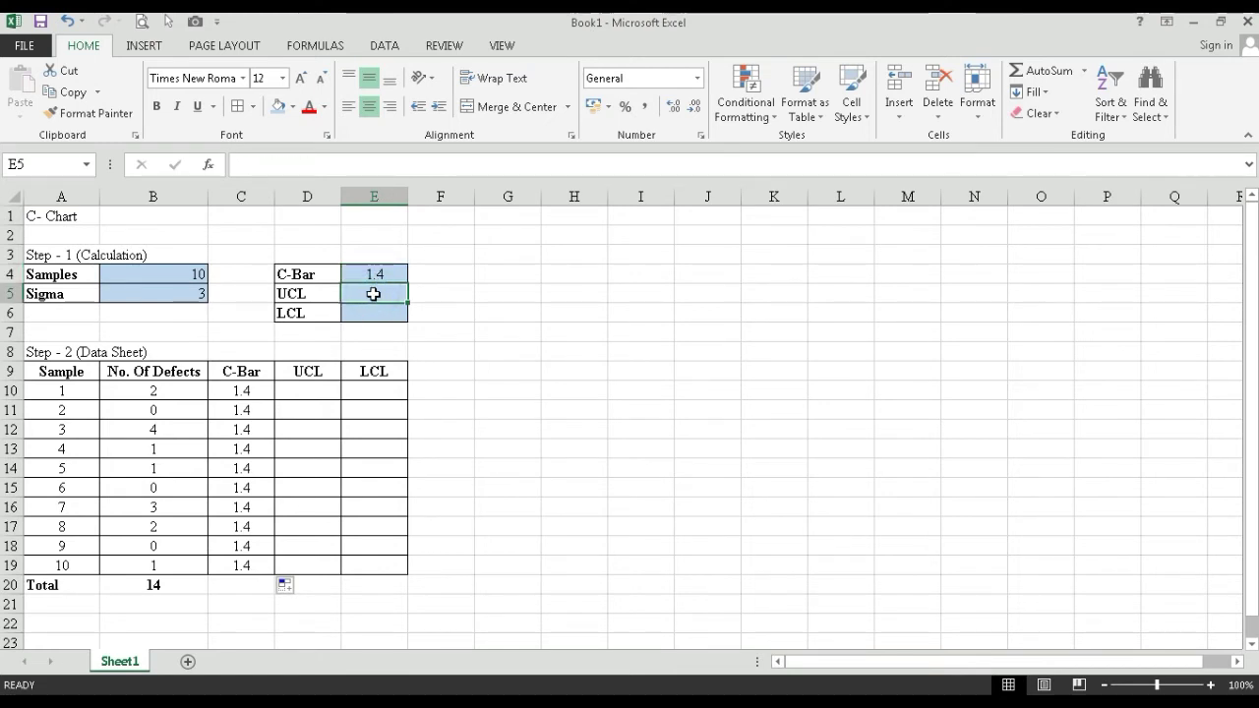
type("=")
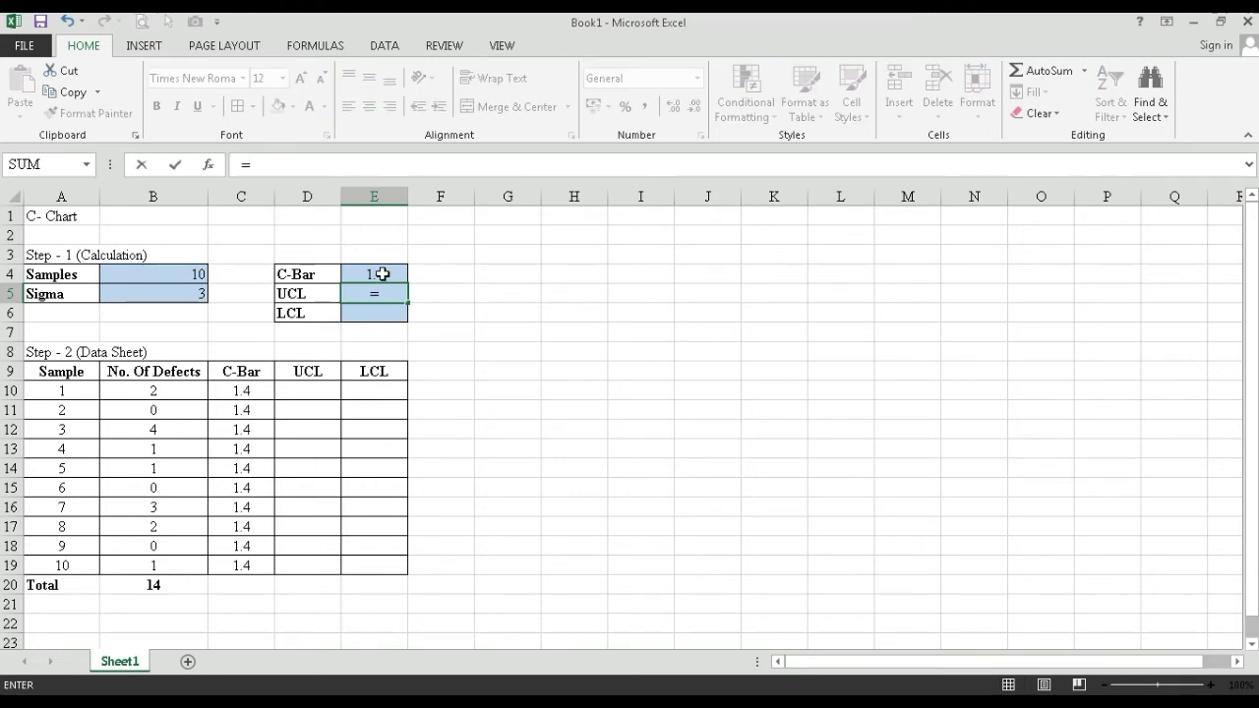
left_click(381, 274)
key("F4")
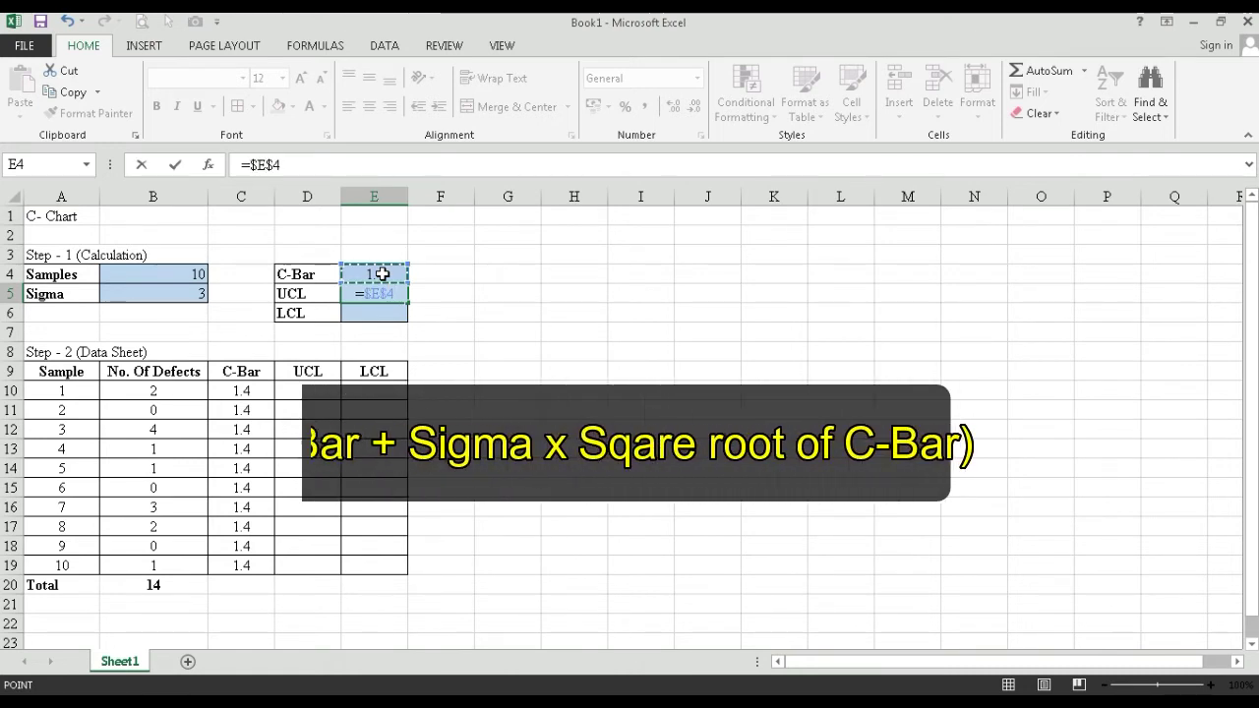
type("+")
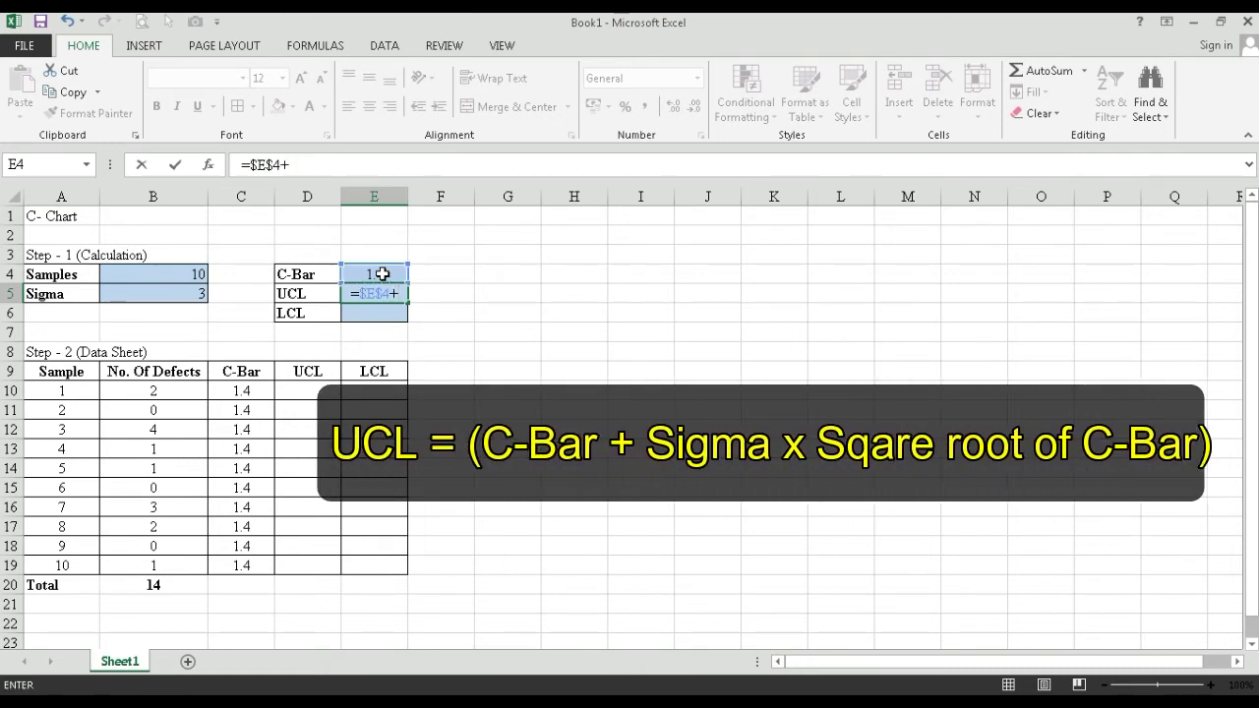
left_click(174, 293)
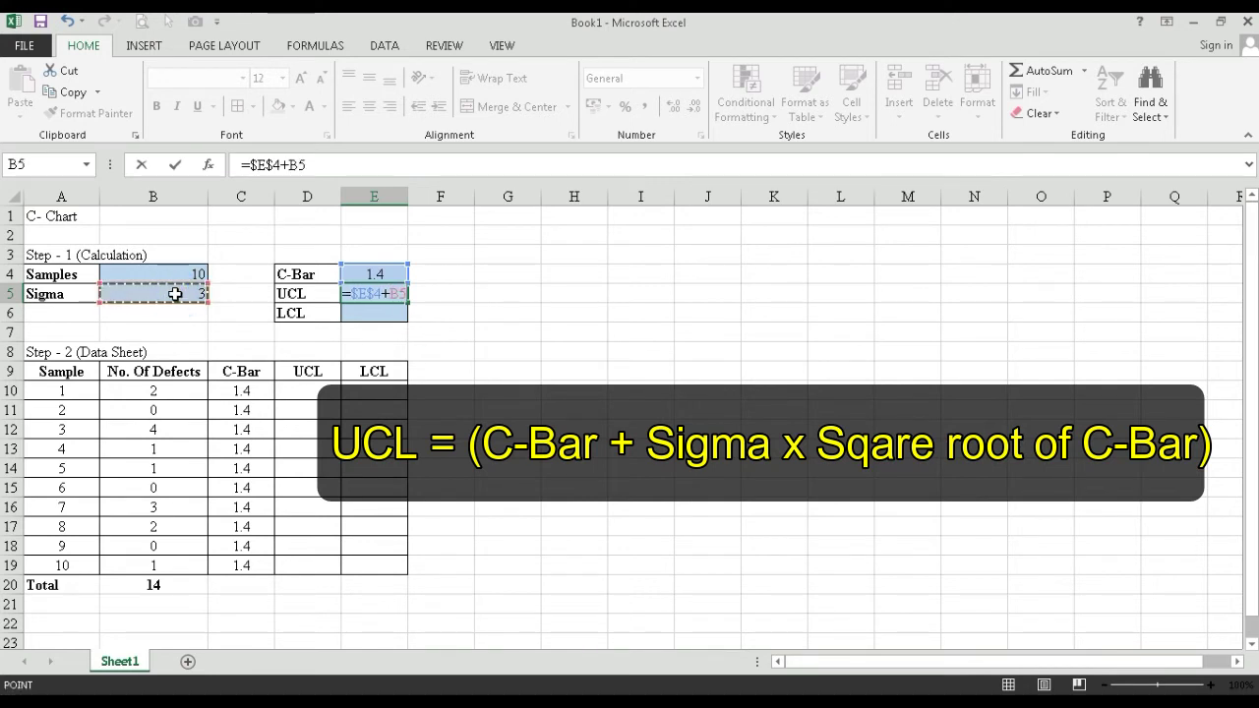
type("*")
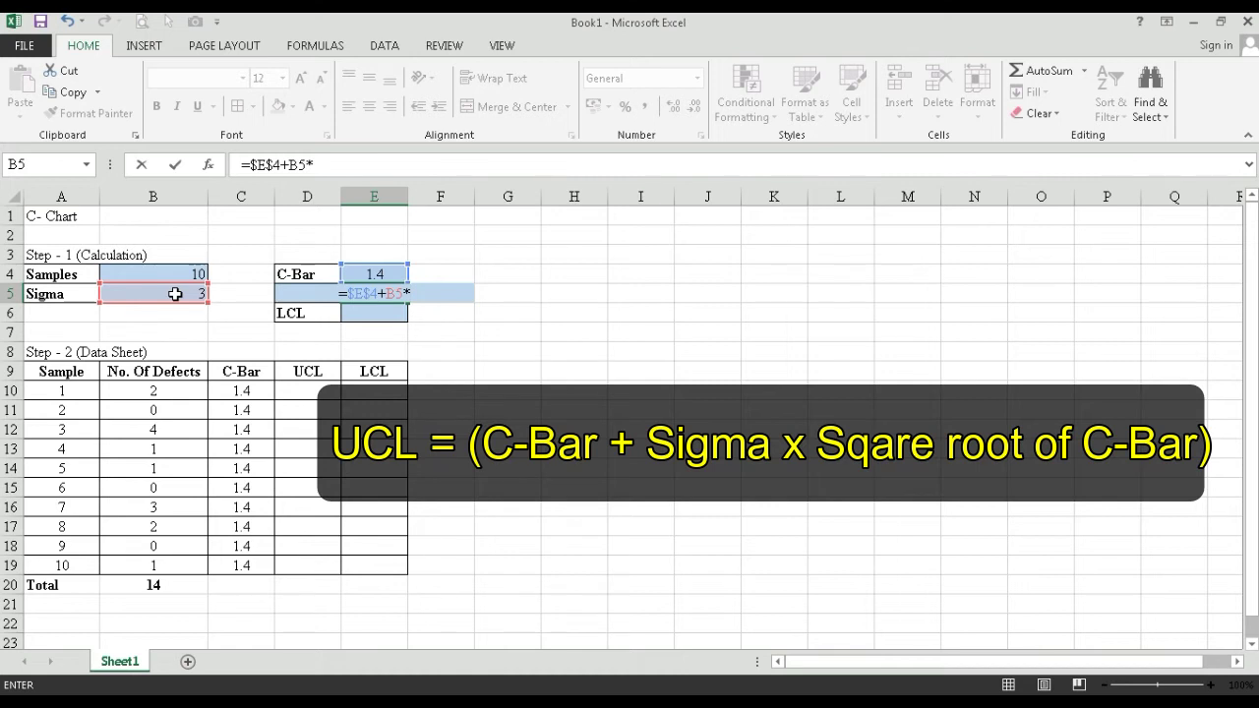
type("sqrt")
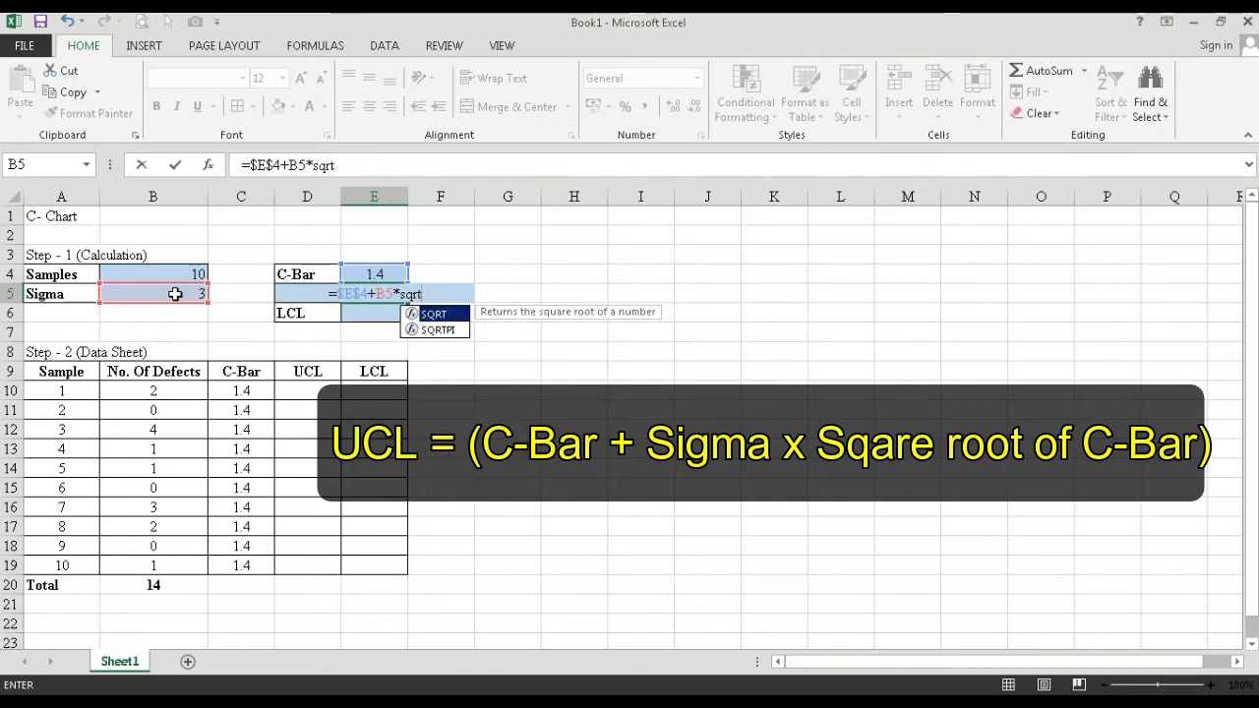
type("(")
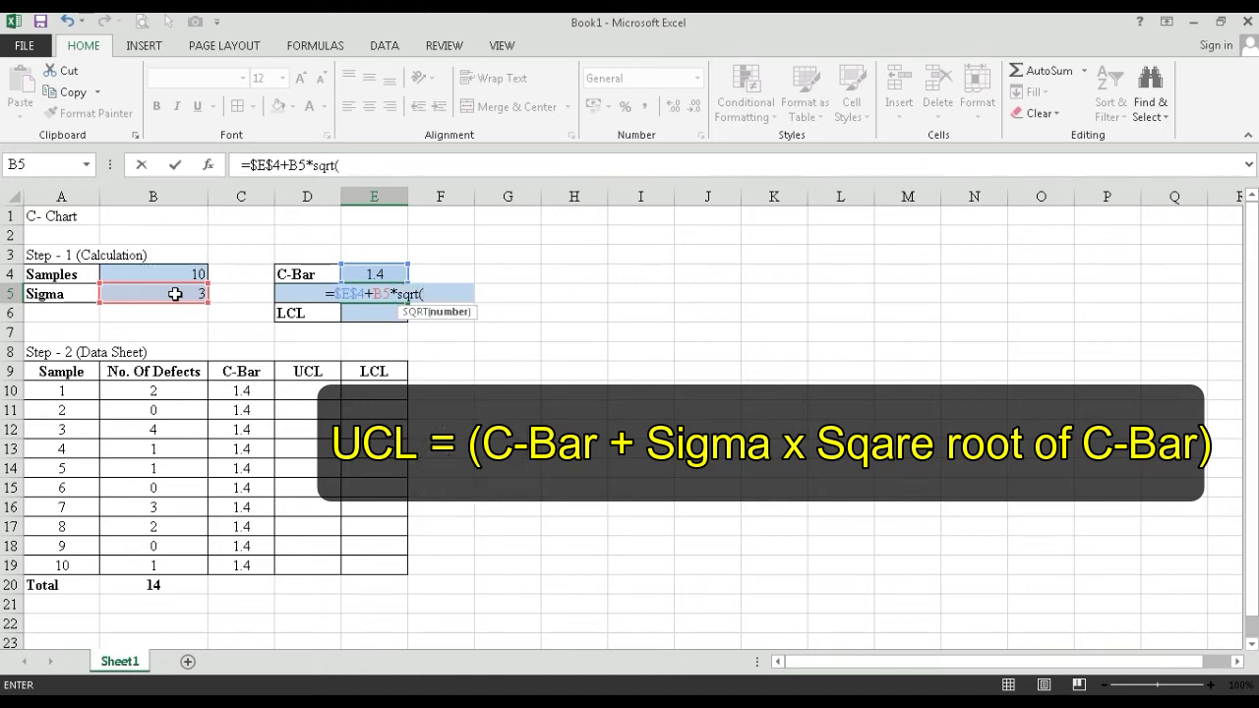
left_click(393, 273)
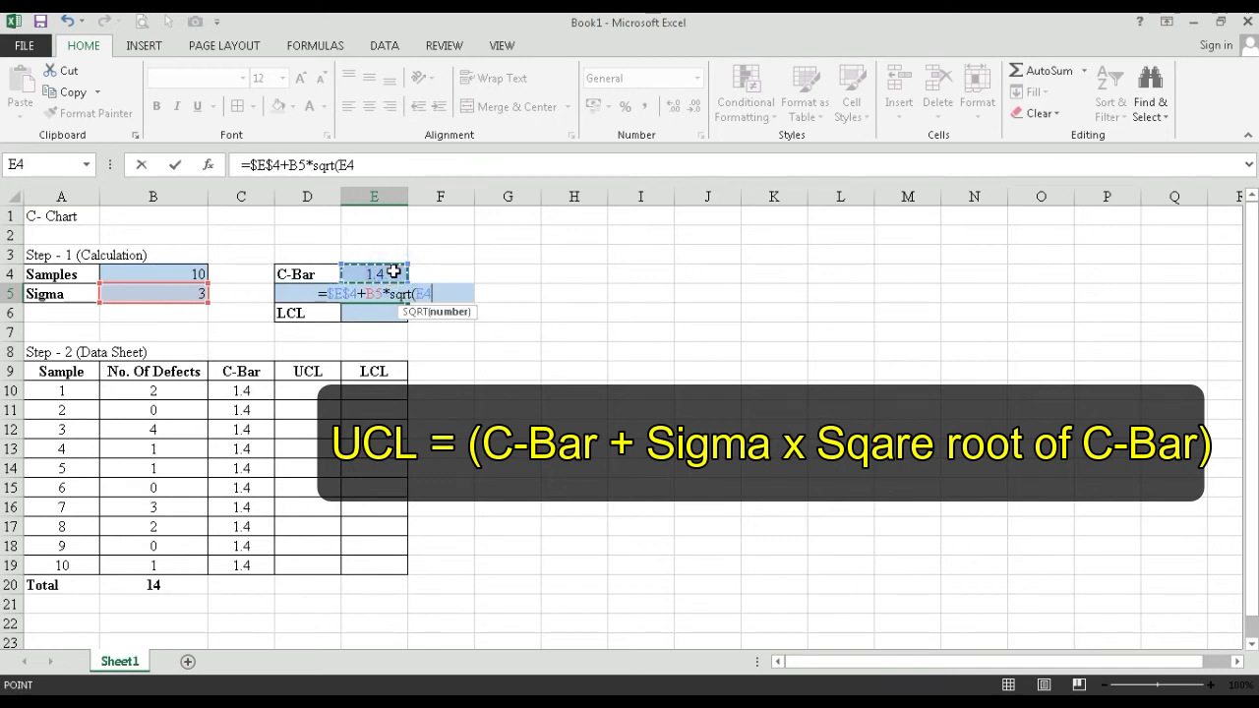
key("F4")
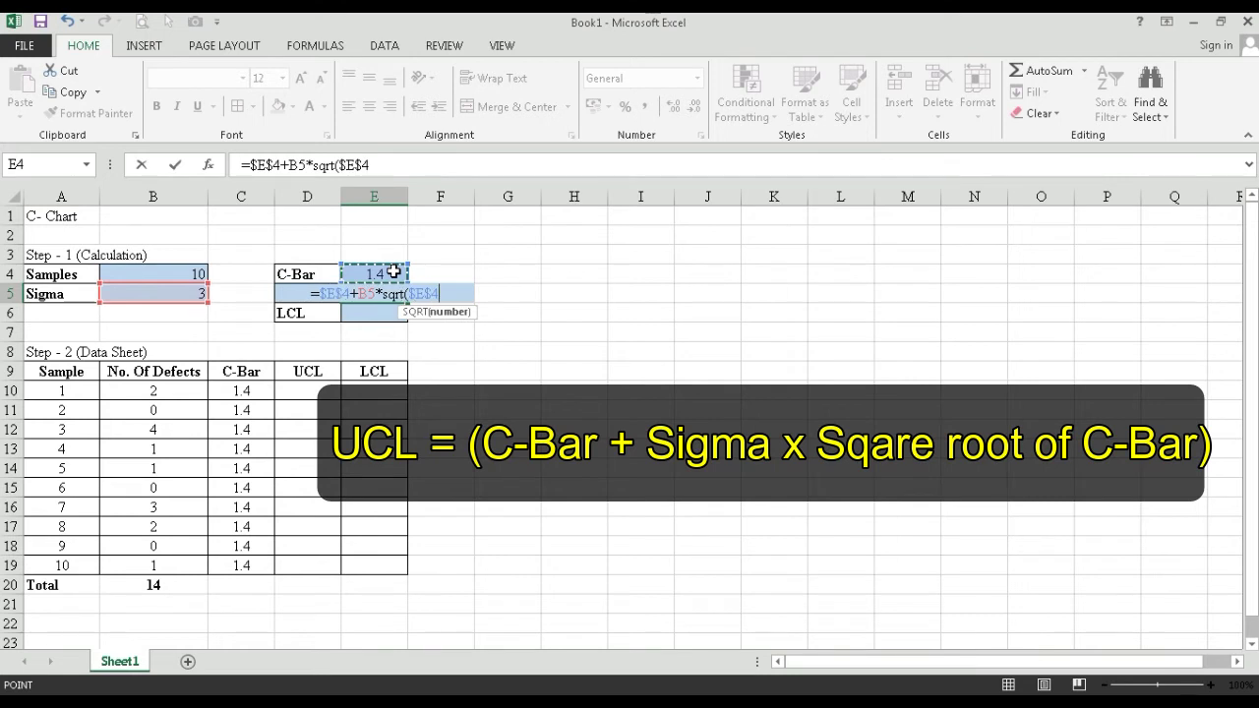
type(")")
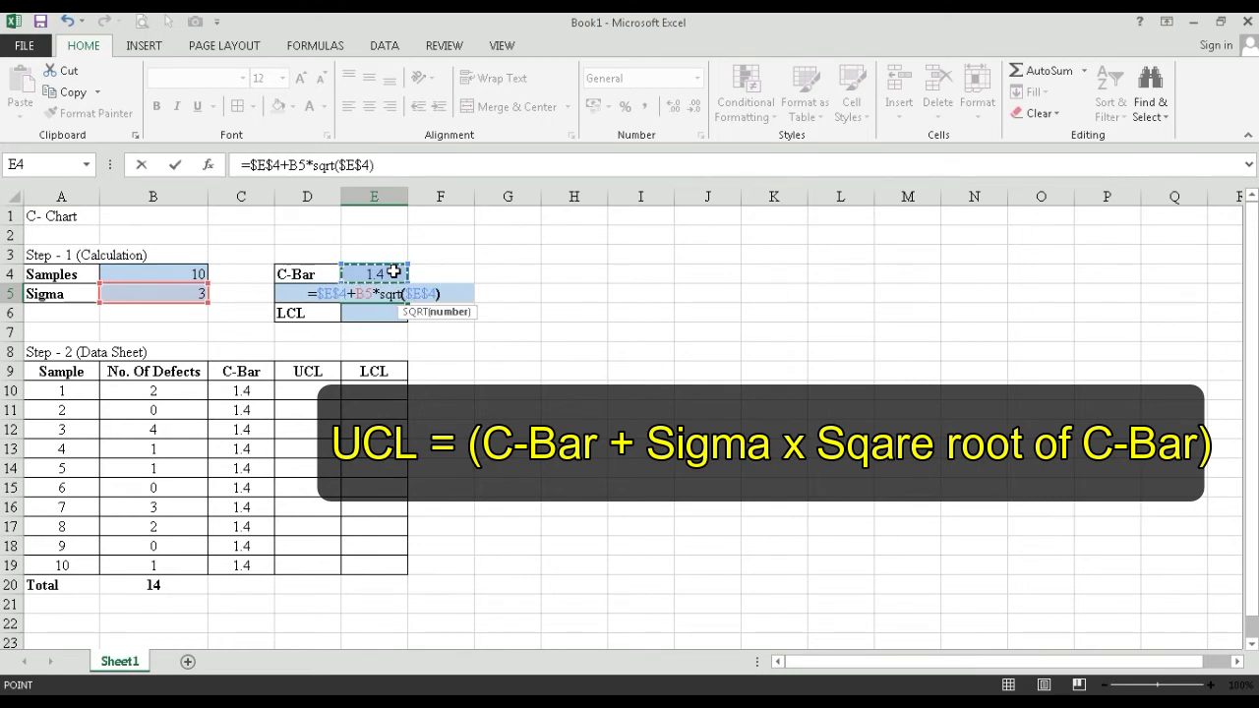
key("Return")
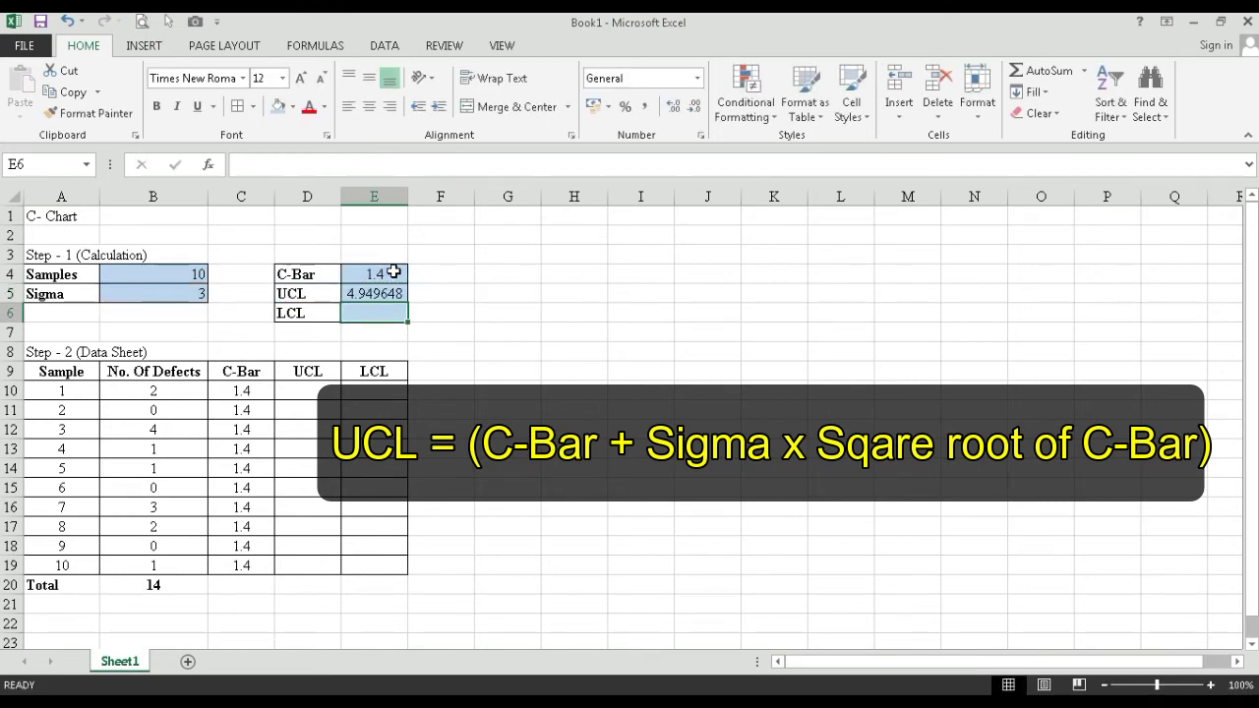
Format the UCL in E5 and the C-Bar in E4 to show two decimal places.
left_click(375, 293)
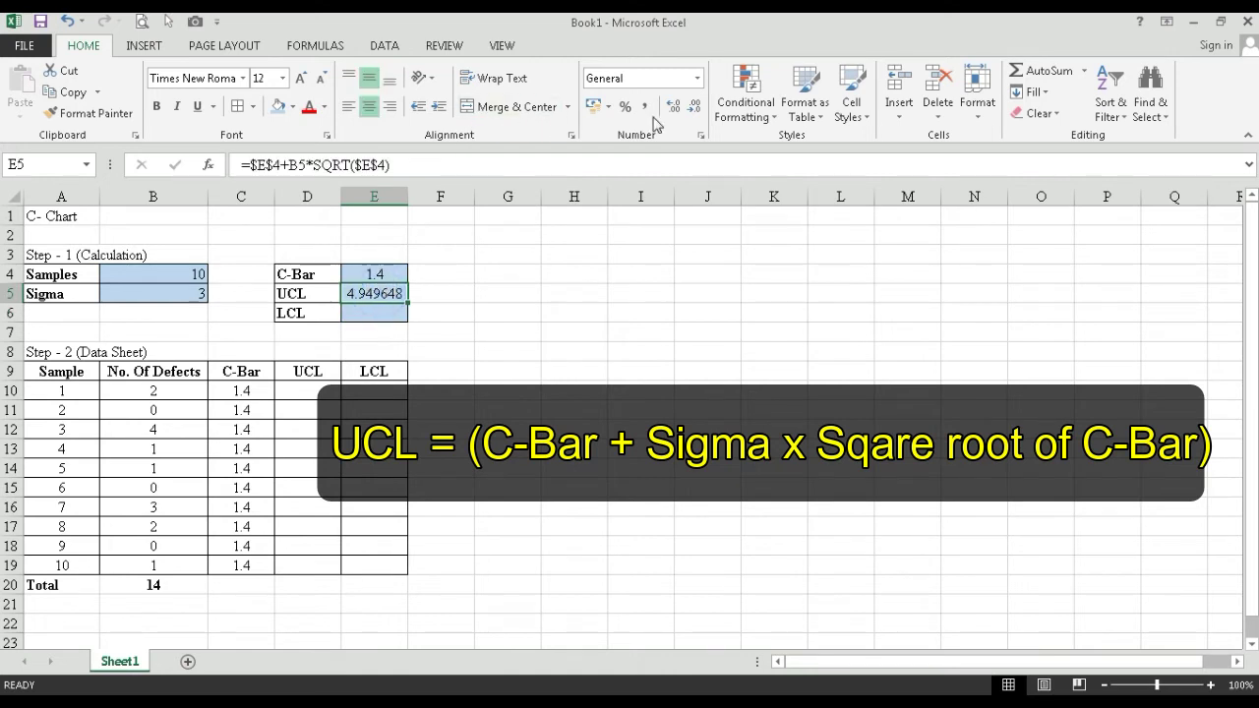
left_click(695, 106)
left_click(695, 106)
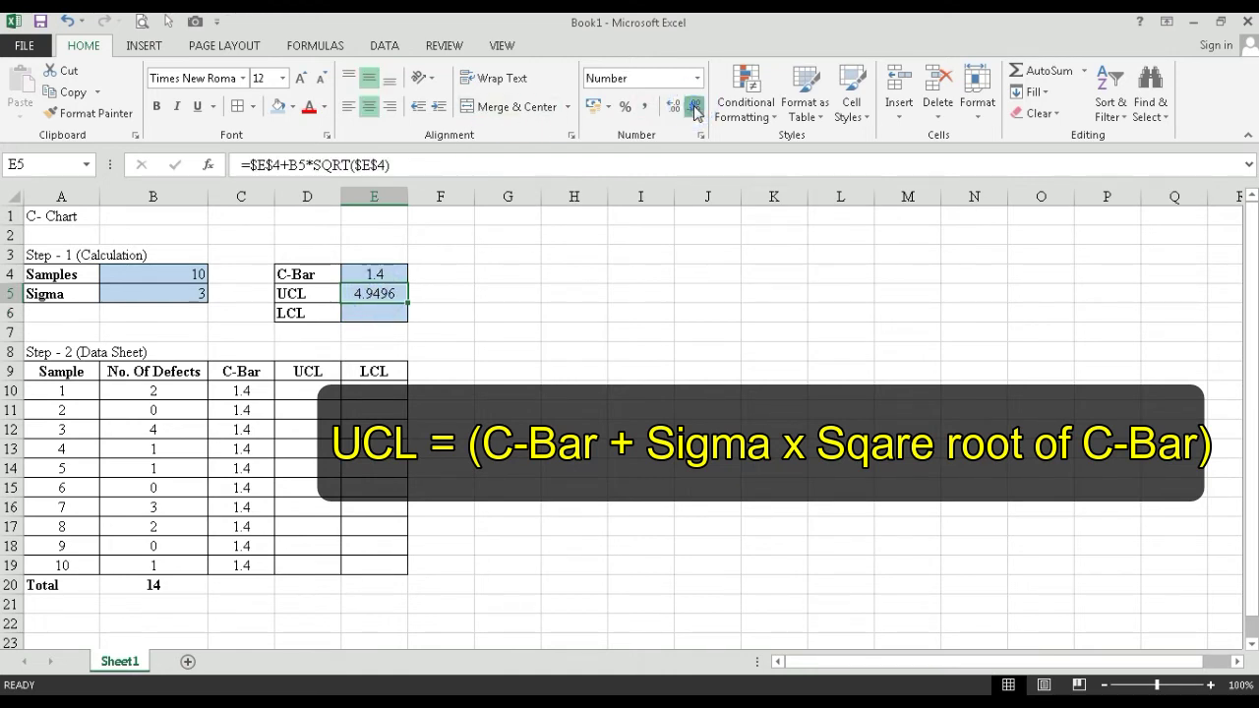
left_click(694, 107)
left_click(695, 106)
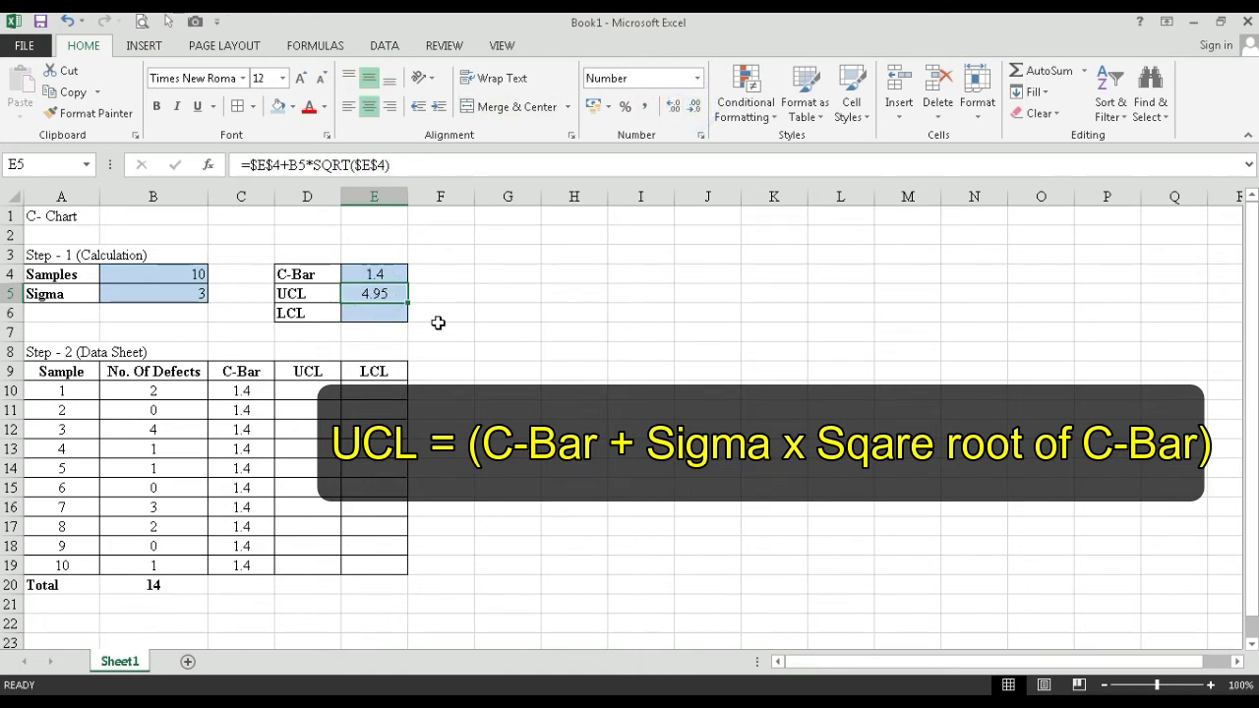
left_click(388, 275)
left_click(674, 106)
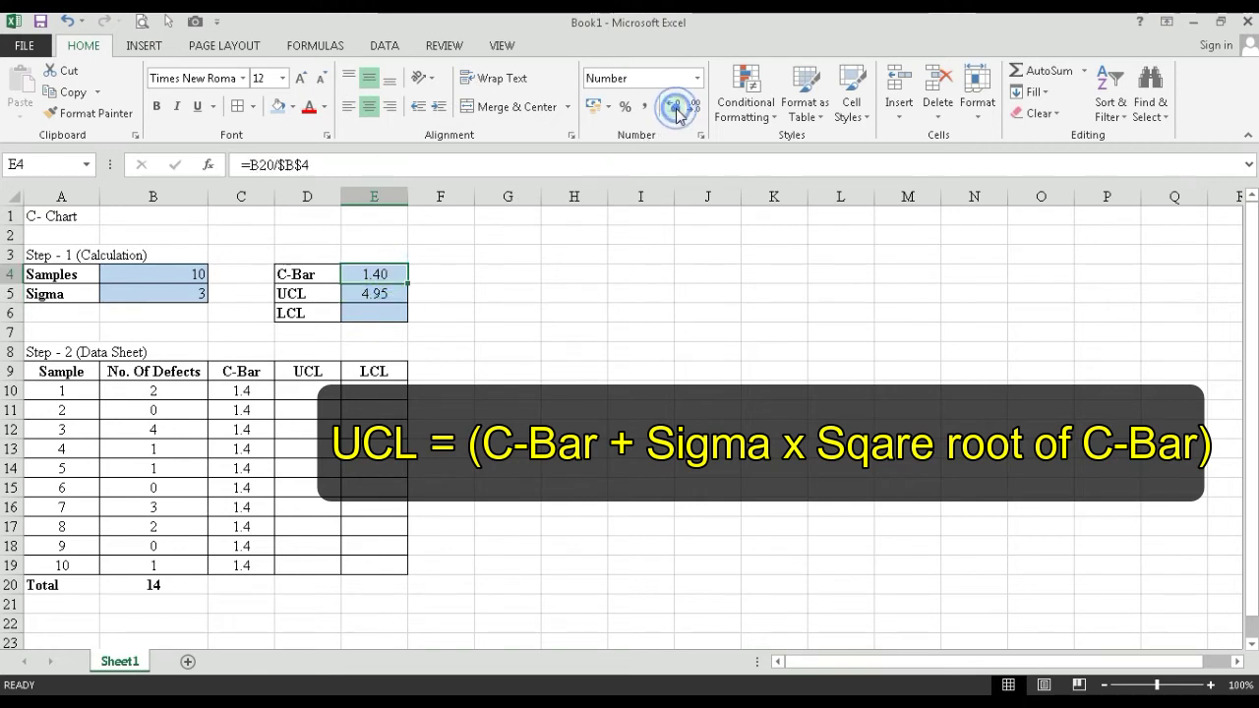
left_click(528, 313)
left_click(367, 389)
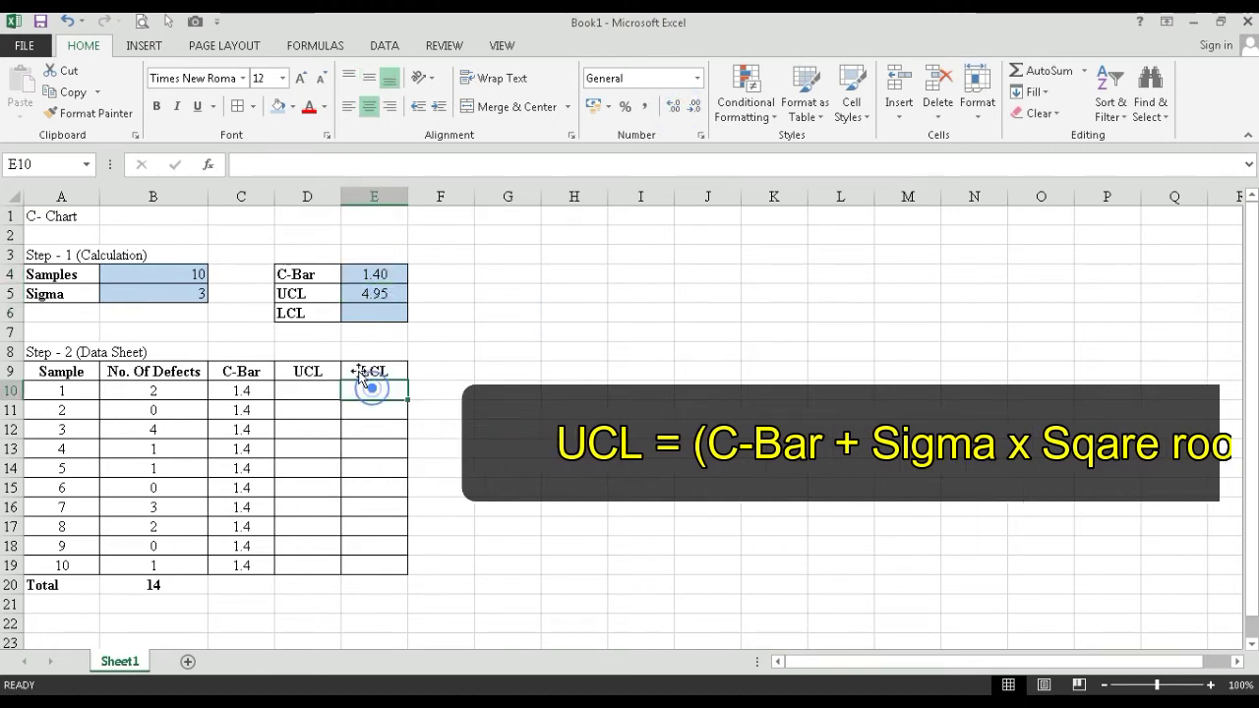
Start the LCL formula in E6 with an IF test for whether $E$4-B5*SQRT($E$4) is greater than 0.
left_click(374, 311)
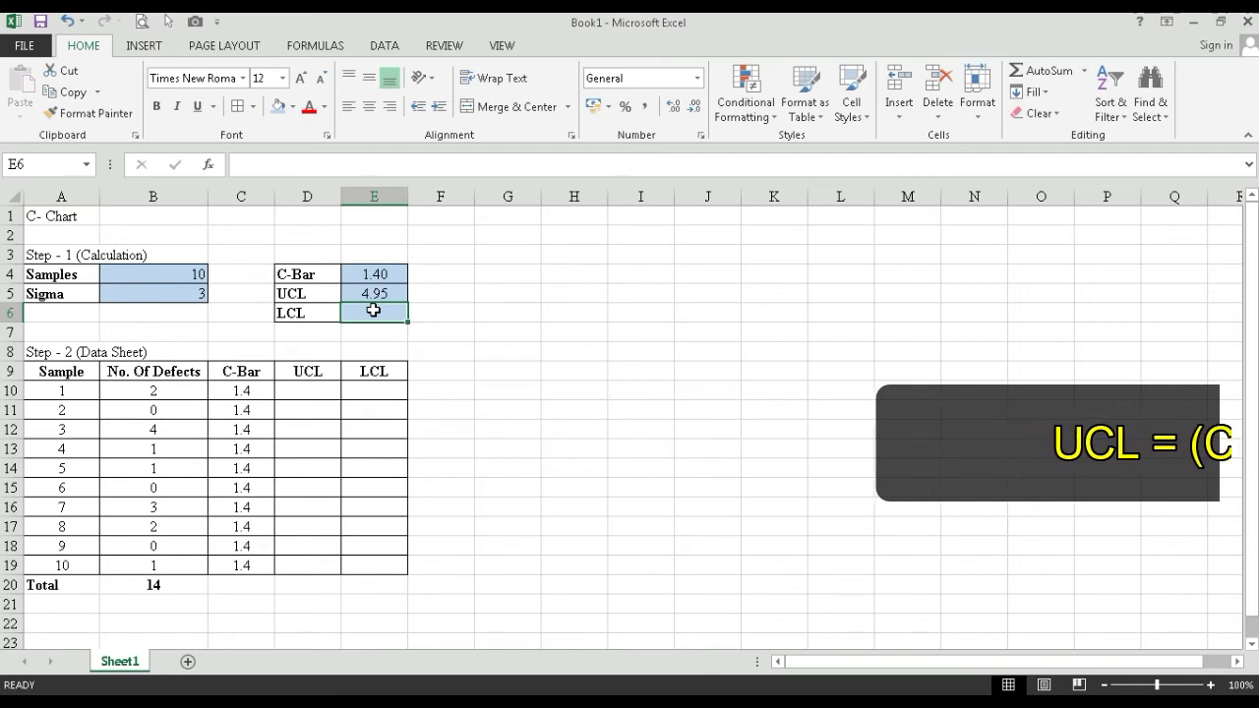
type("=")
key("Escape")
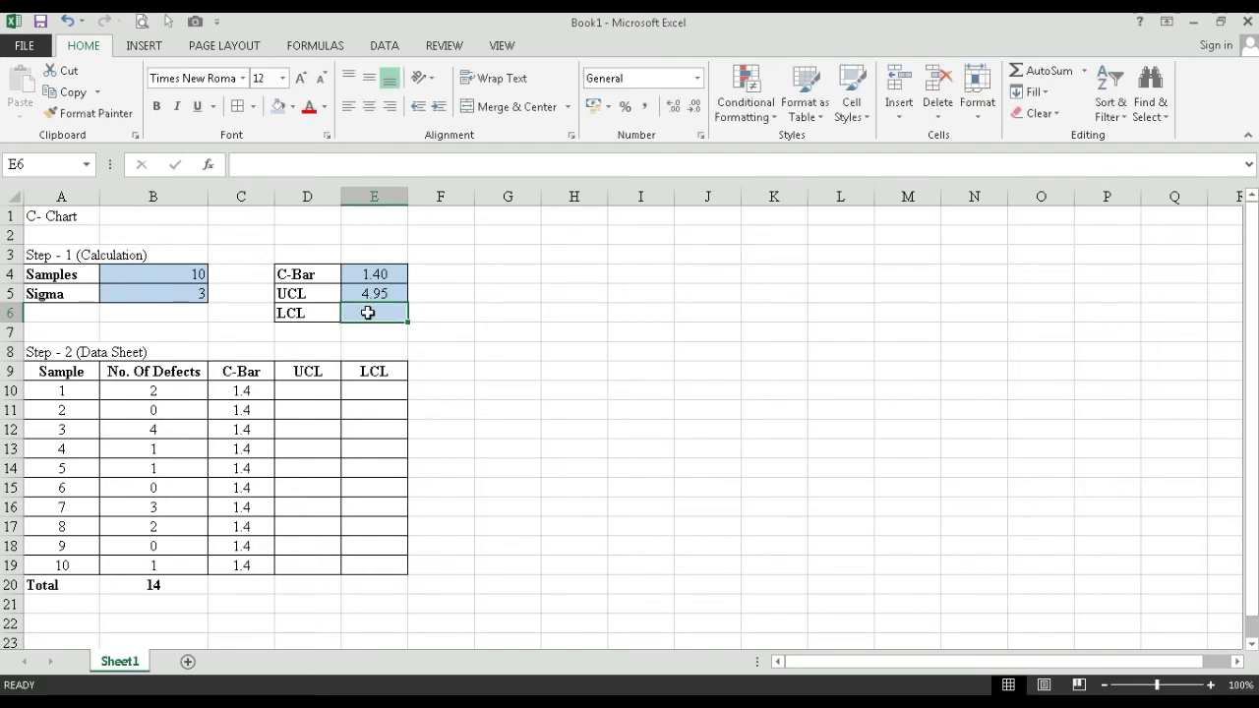
type("=")
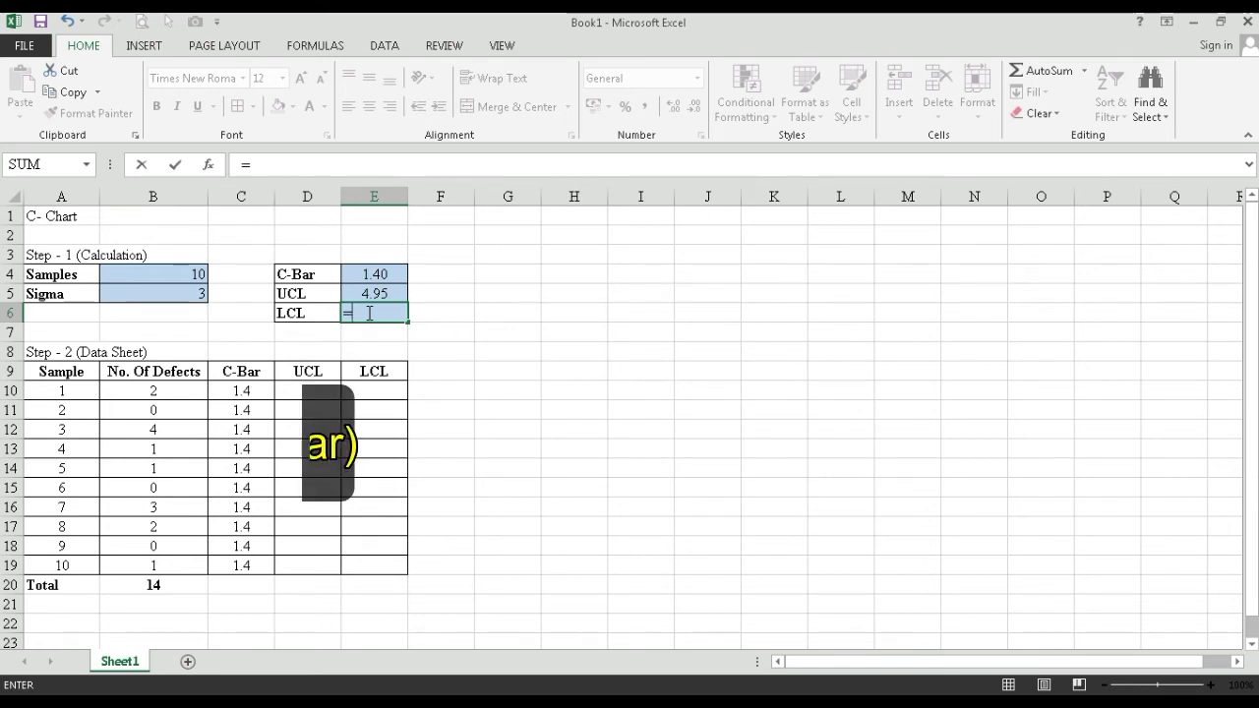
type("if(")
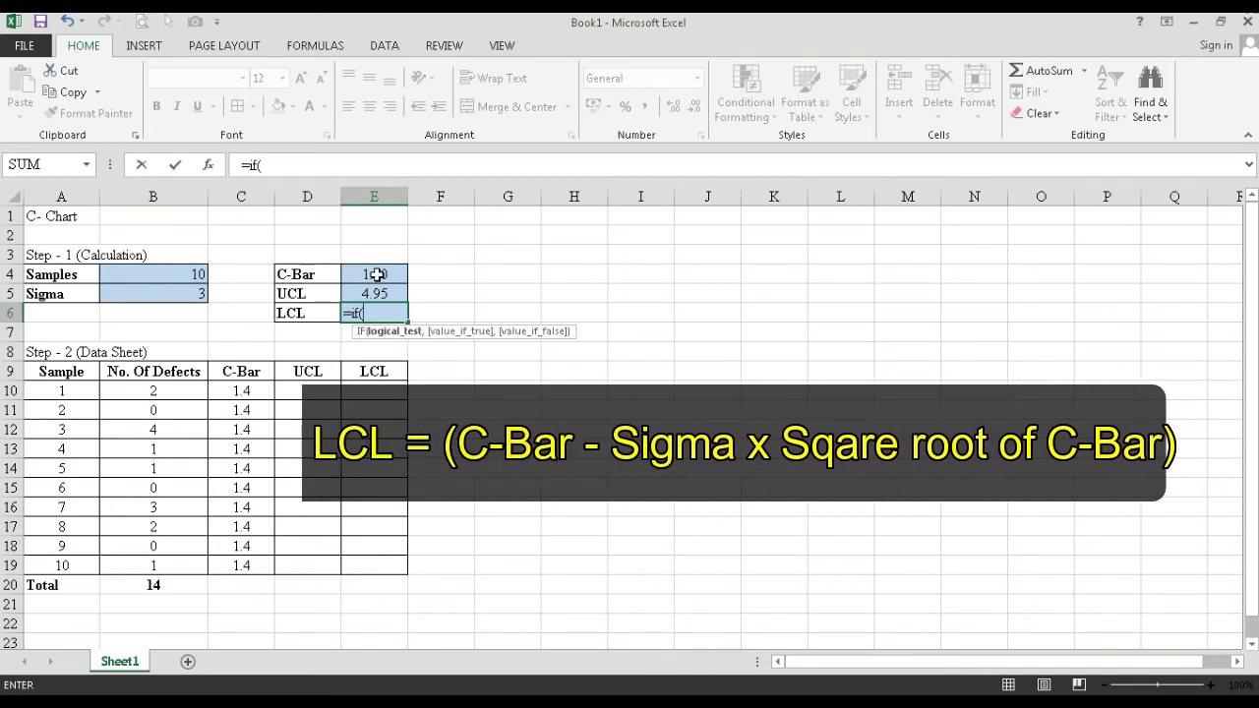
left_click(377, 275)
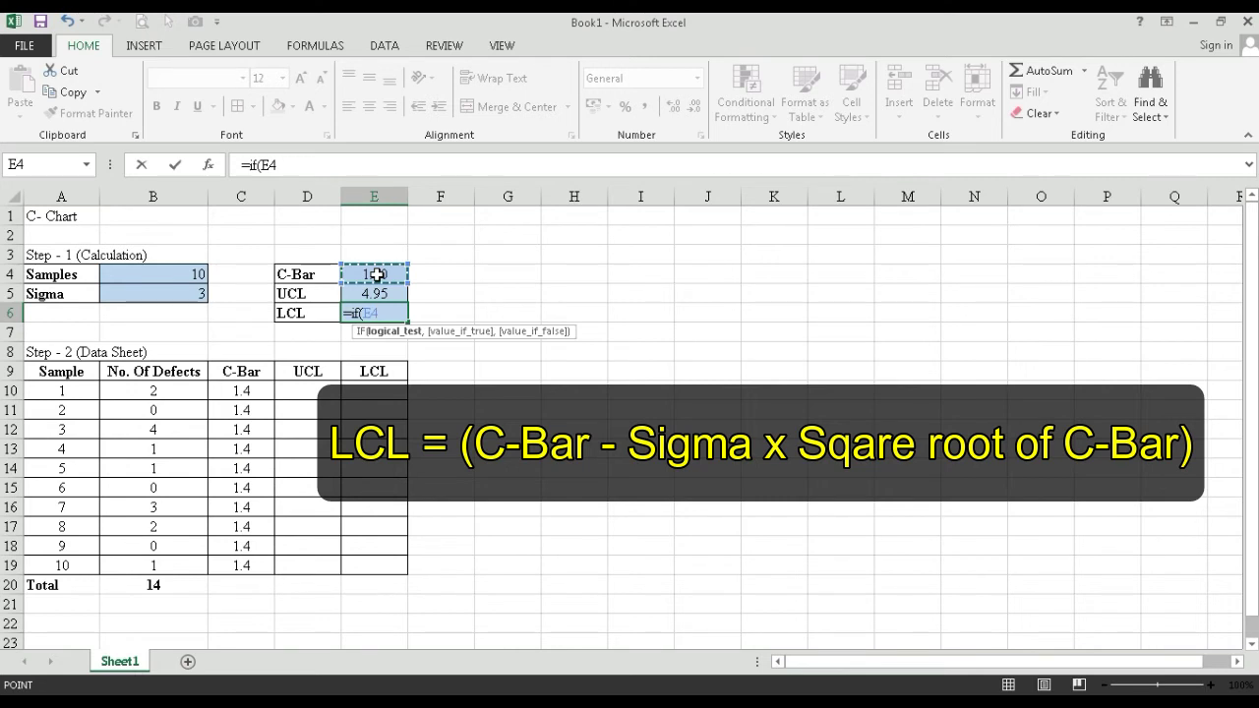
key("F4")
type("-")
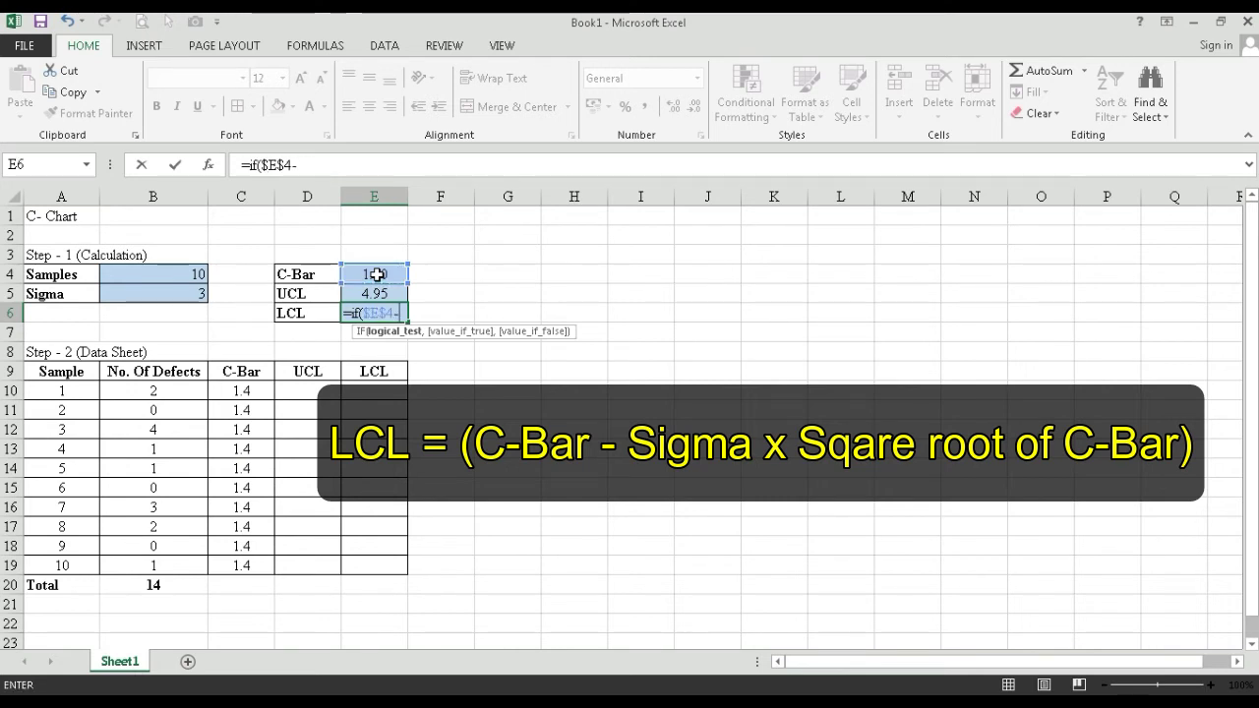
left_click(174, 293)
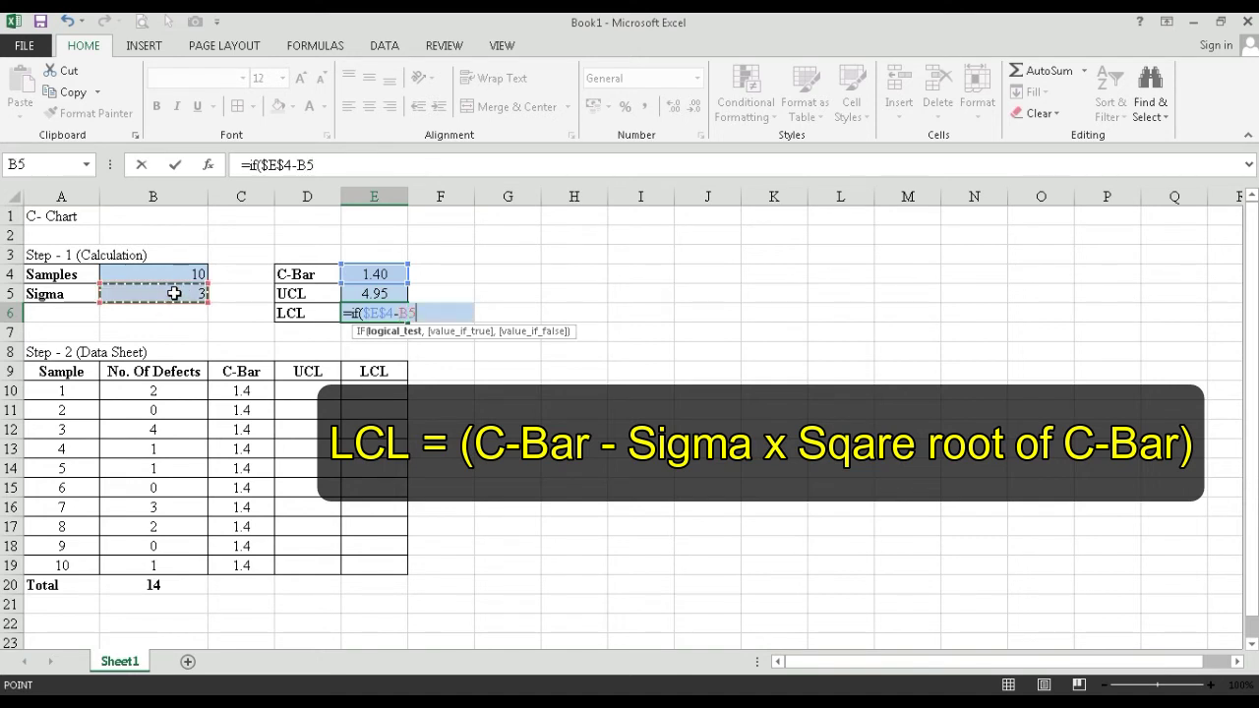
type("*squ")
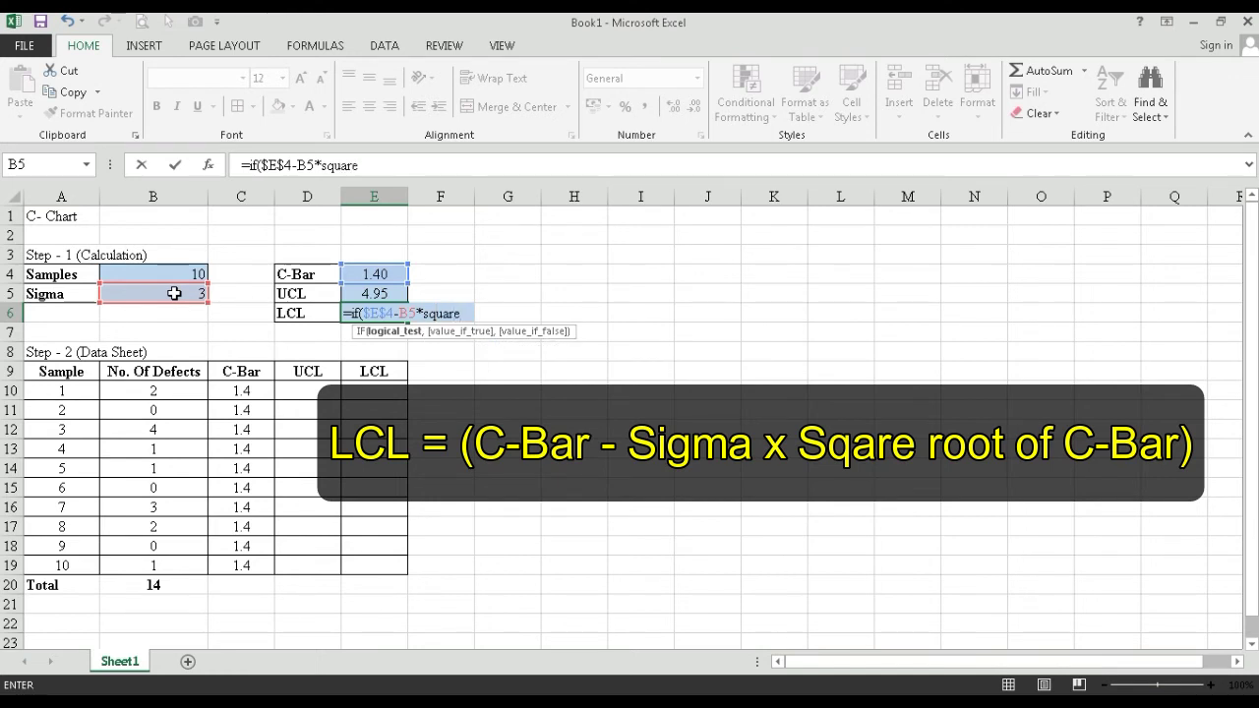
key("BackSpace")
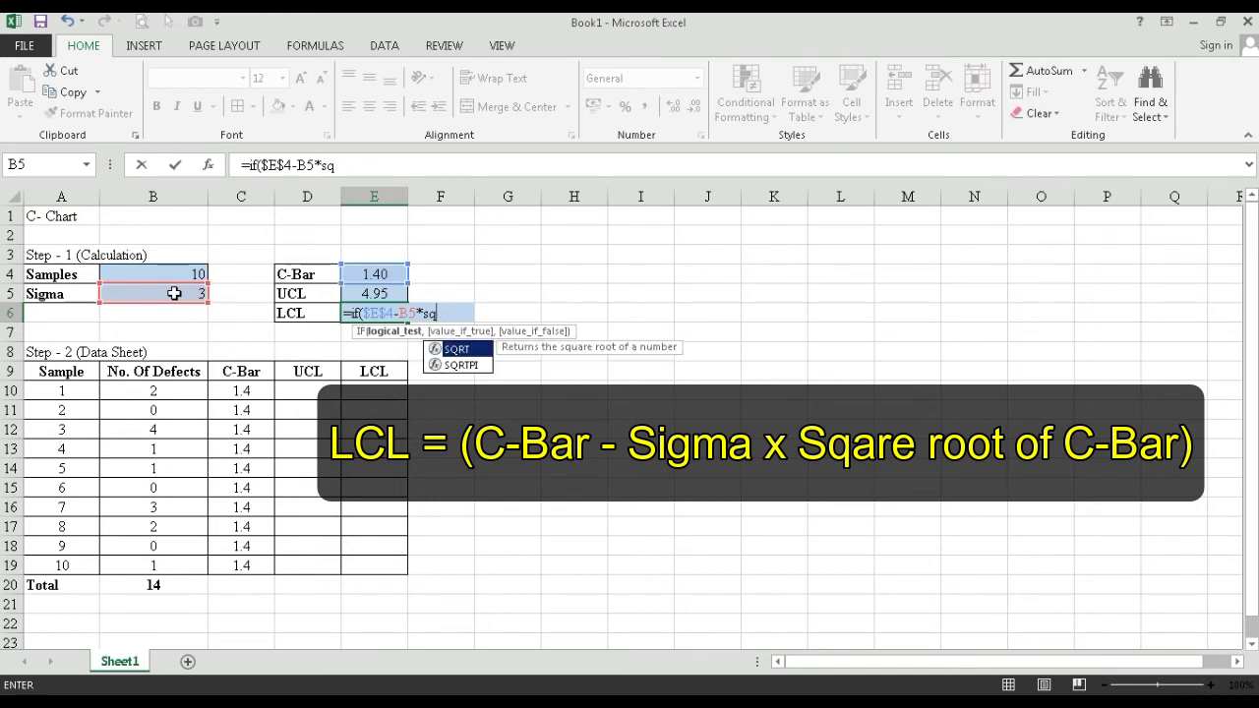
type("rt(")
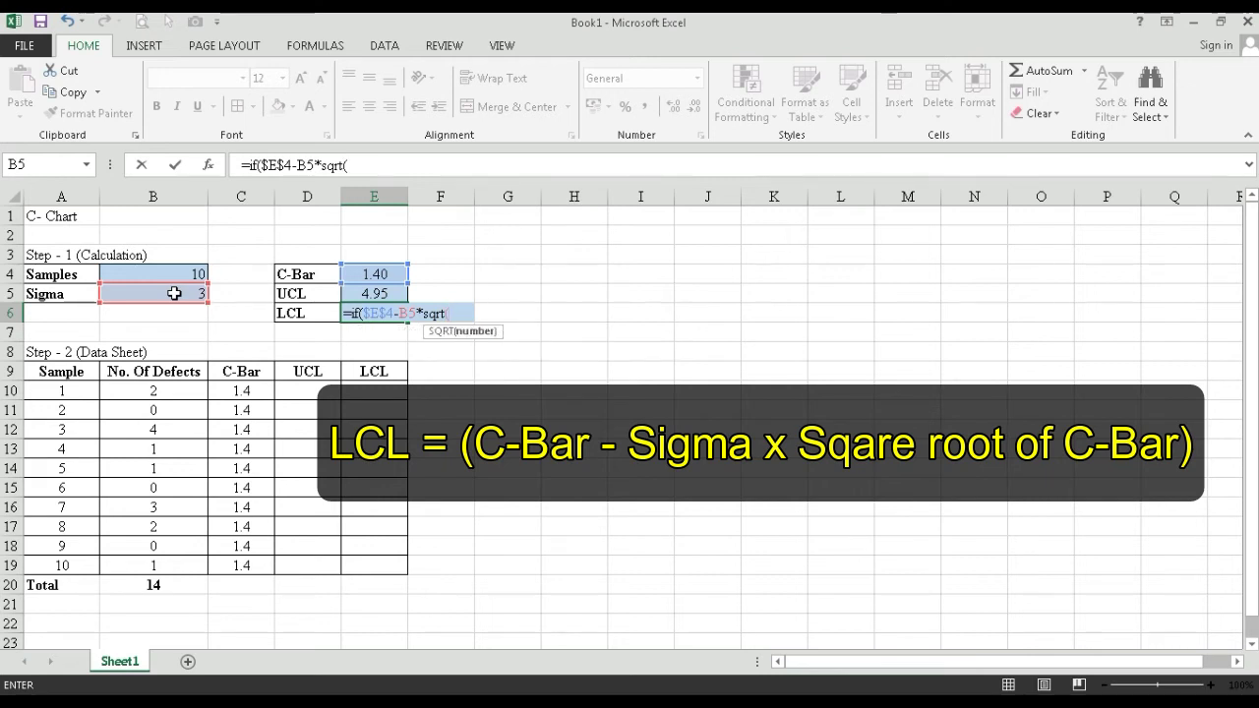
left_click(384, 272)
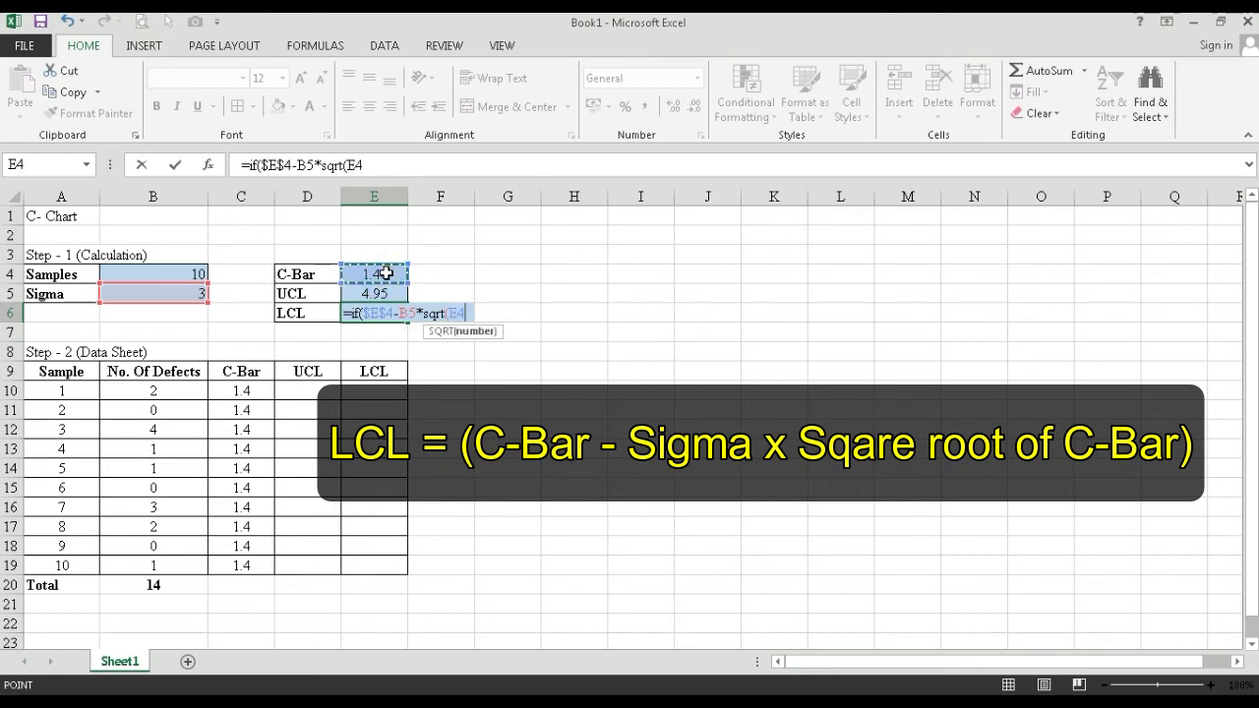
key("F4")
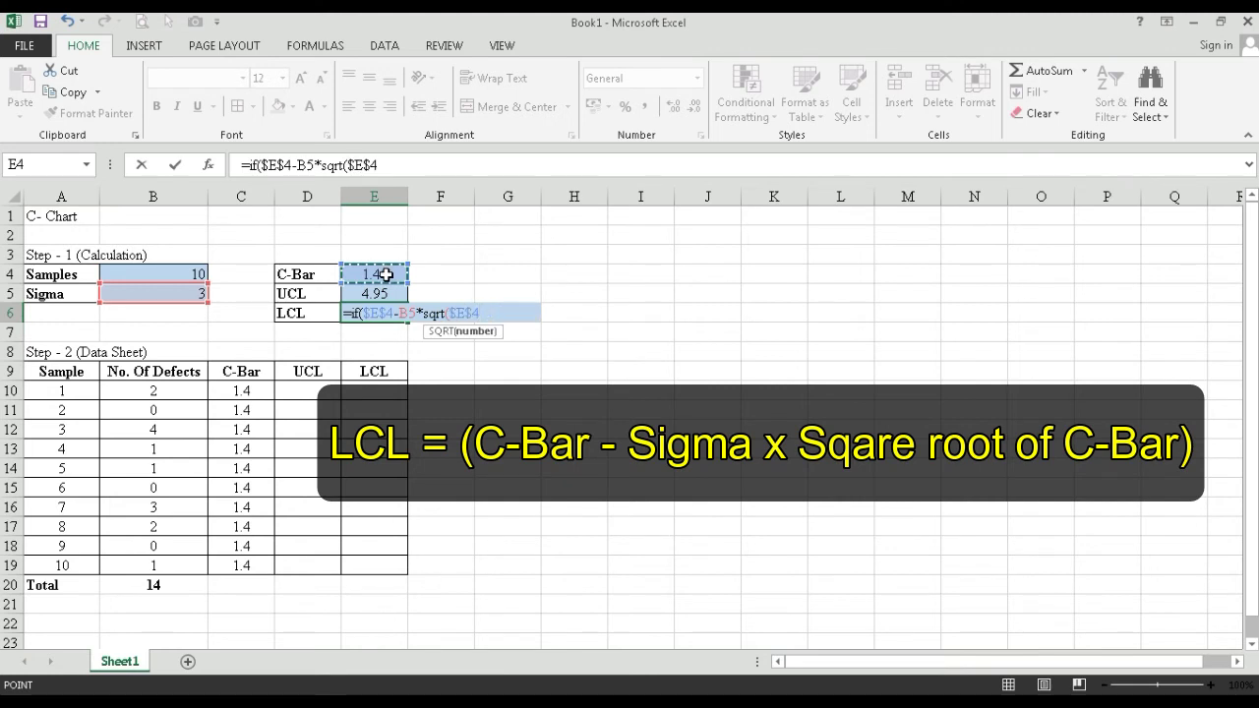
type(")")
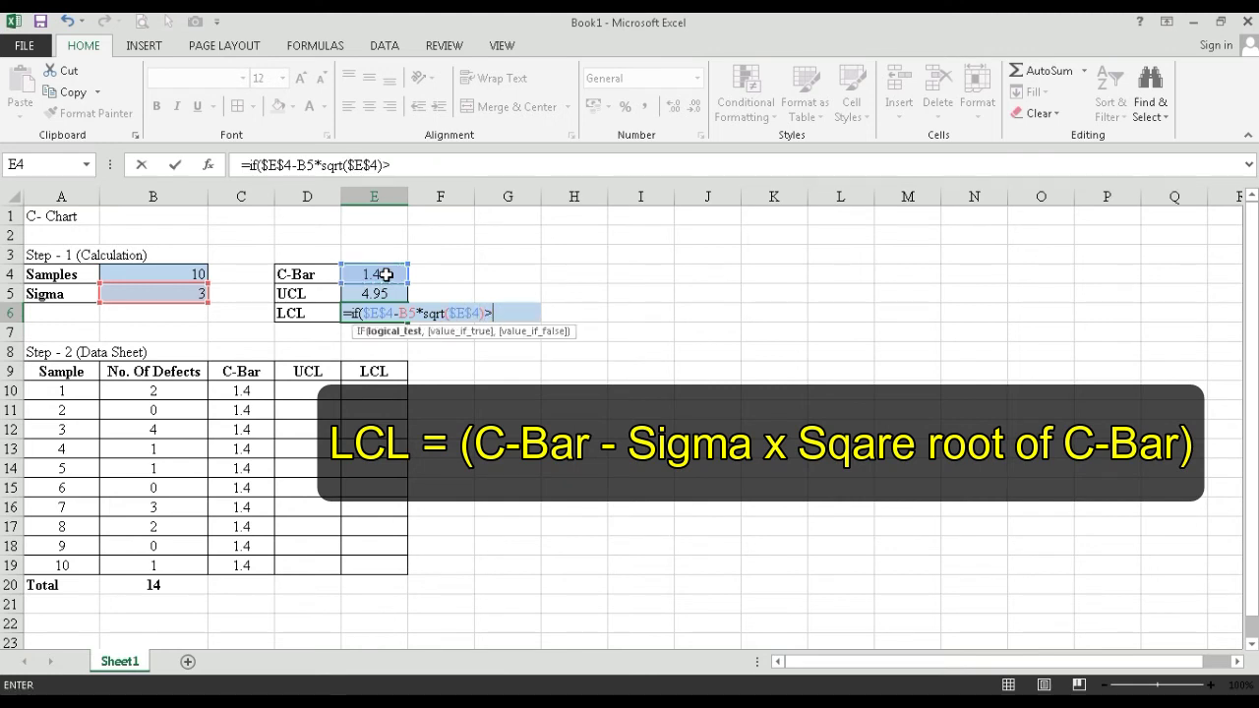
type(">0,")
Complete the LCL formula in E6 as =IF($E$4-B5*SQRT($E$4)>0,$E$4-B5*SQRT($E$4),0), accepting the closing-bracket correction.
left_click(385, 274)
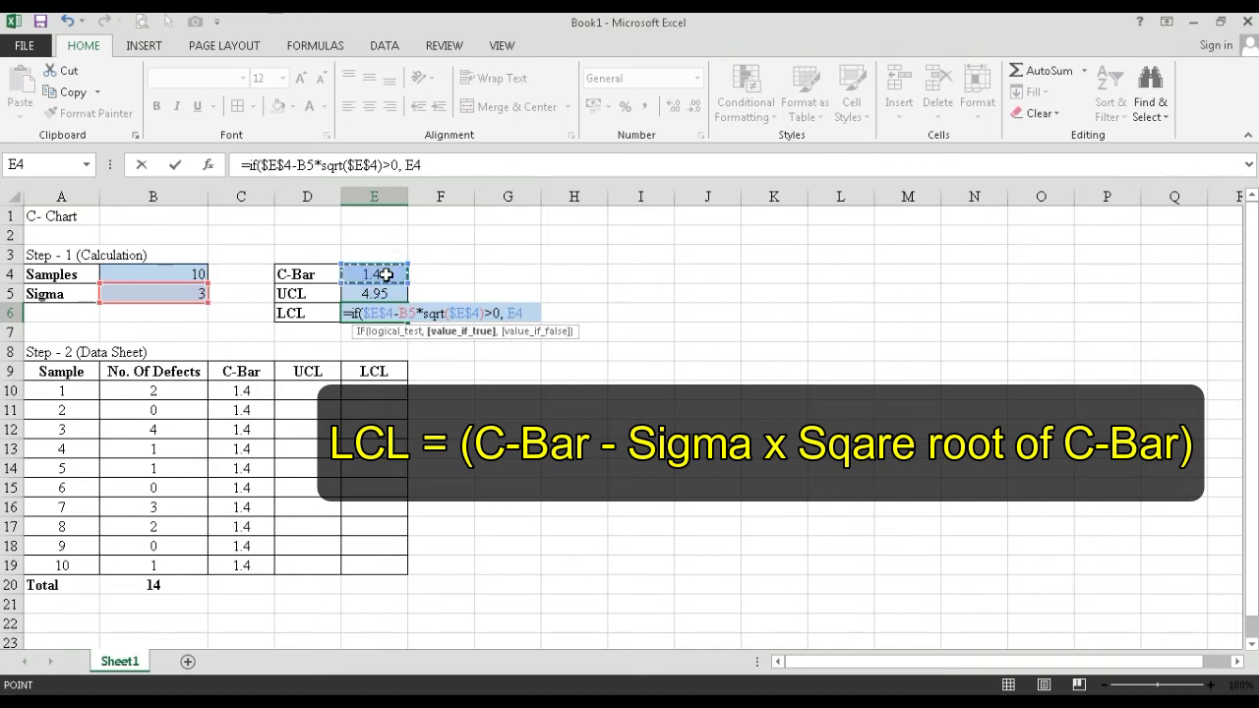
key("F4")
type("-")
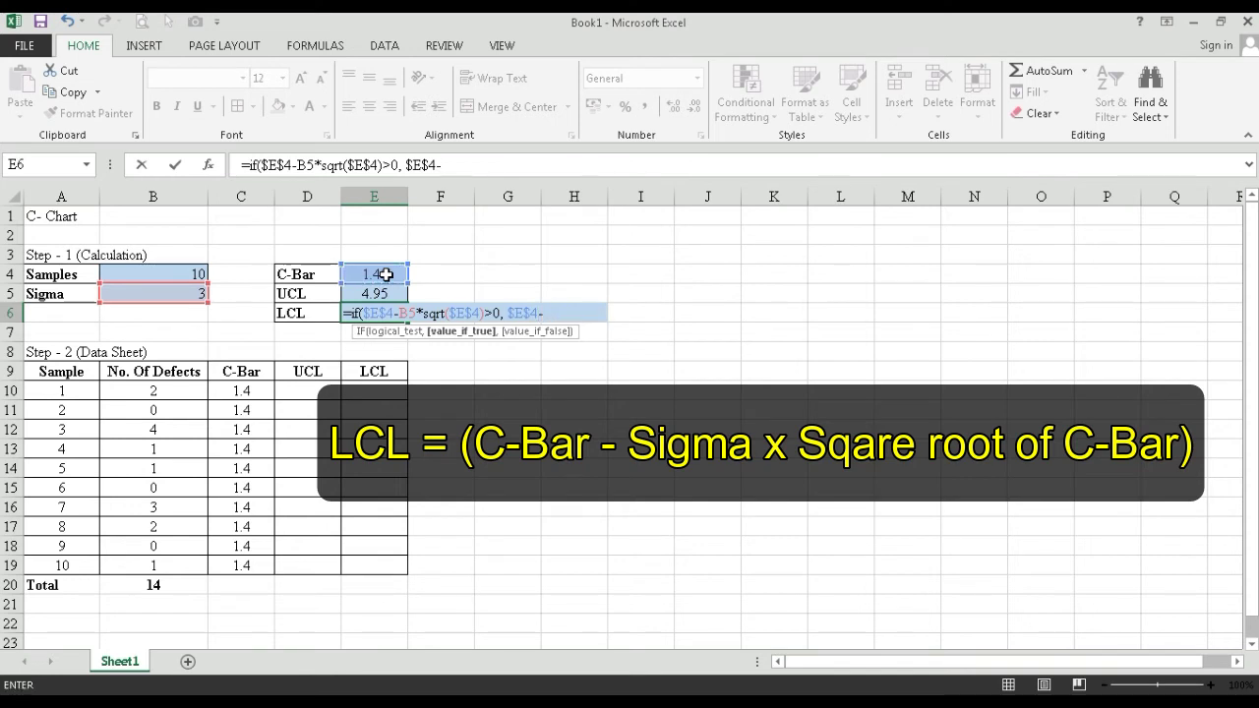
left_click(172, 294)
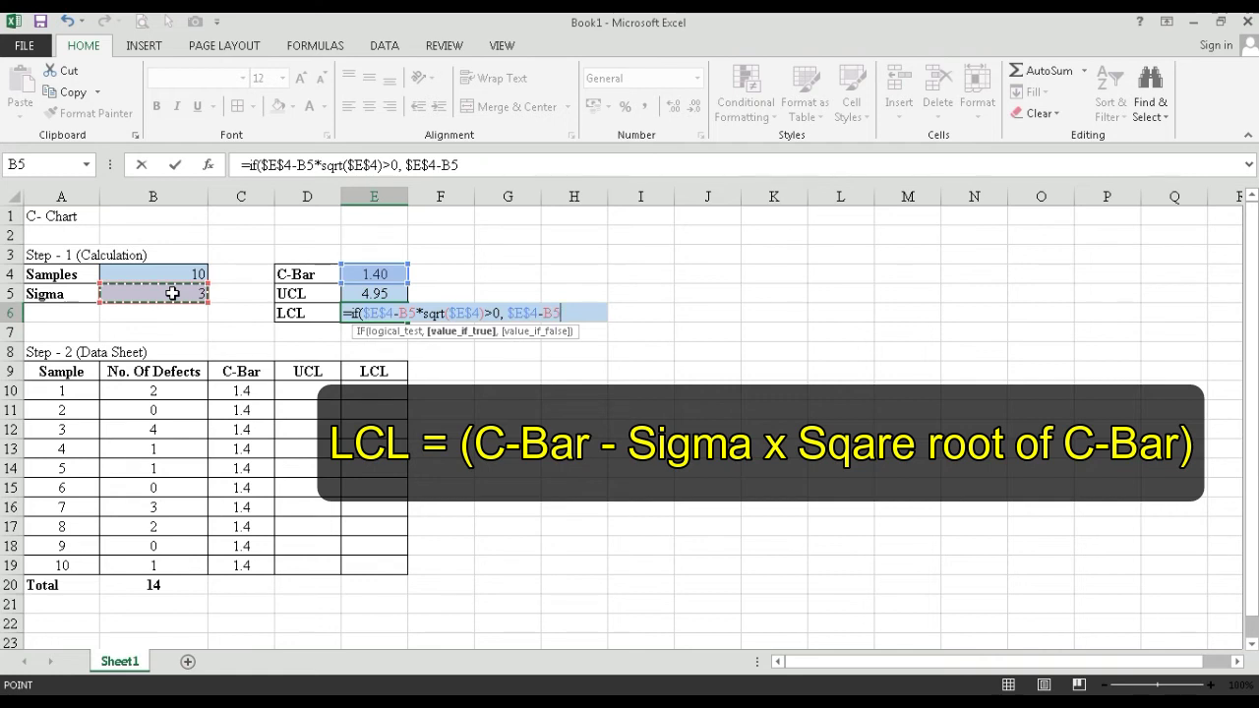
type("*sqrt")
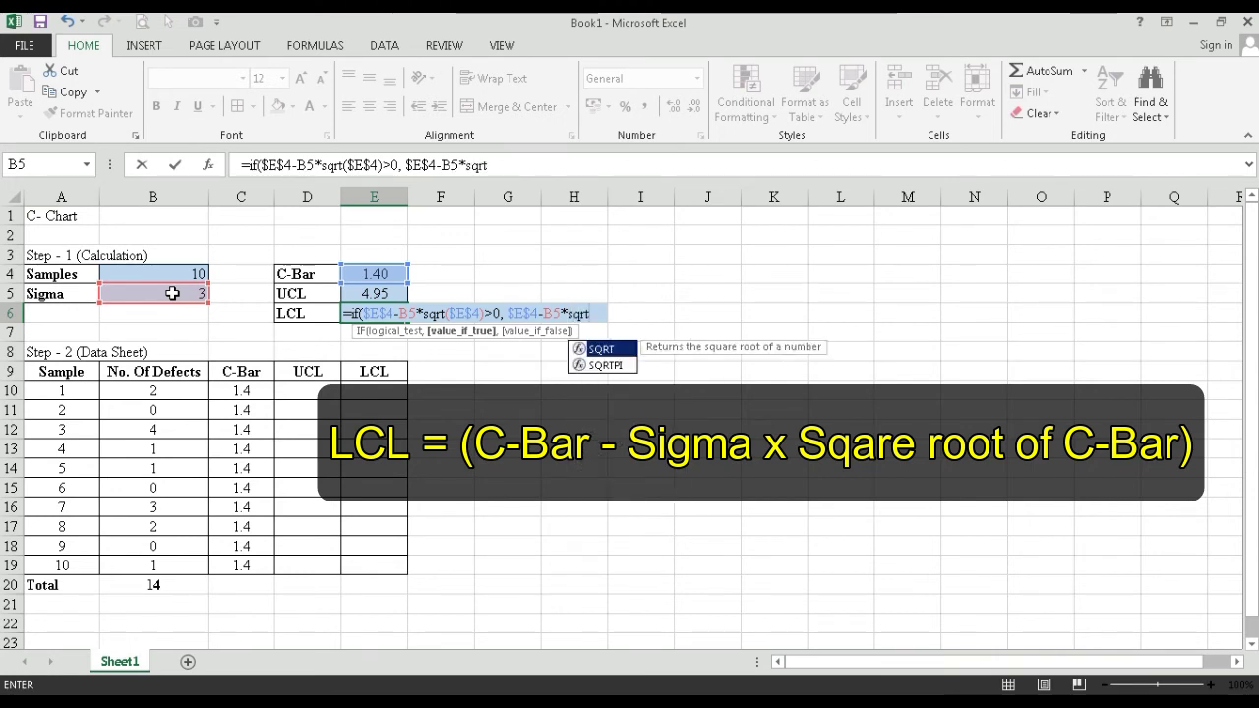
type("(")
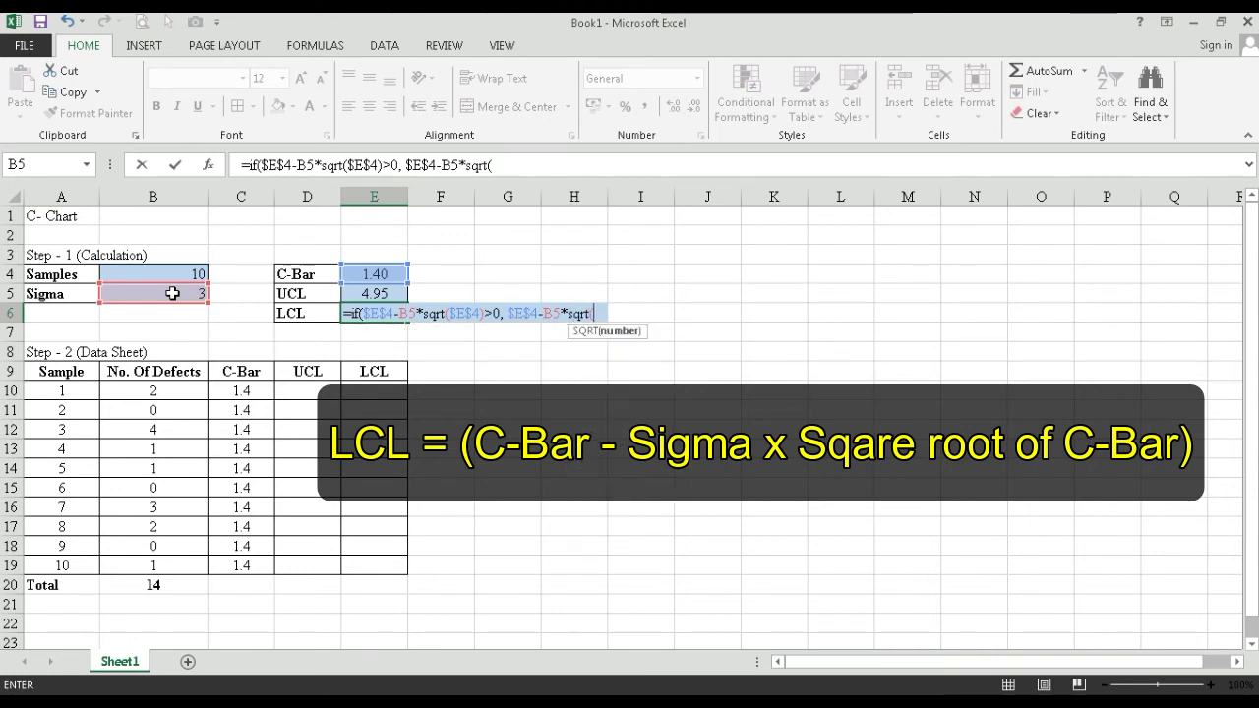
left_click(369, 278)
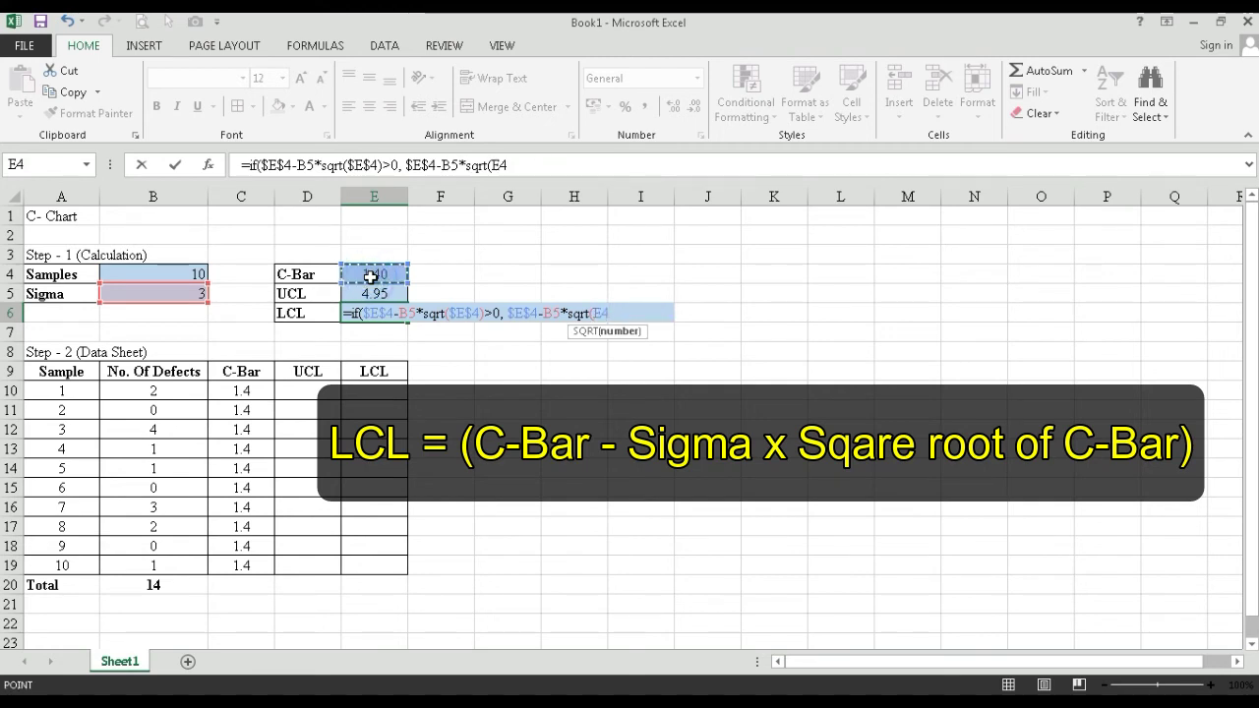
key("F4")
type("),0")
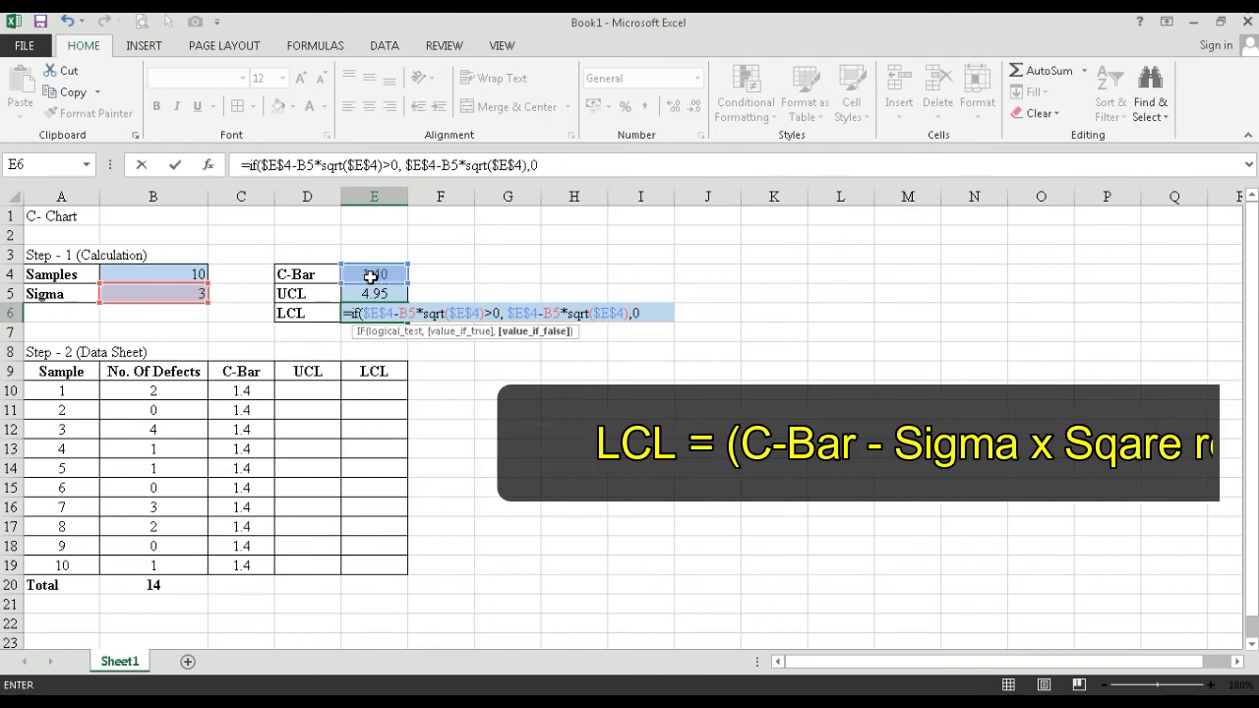
key("Return")
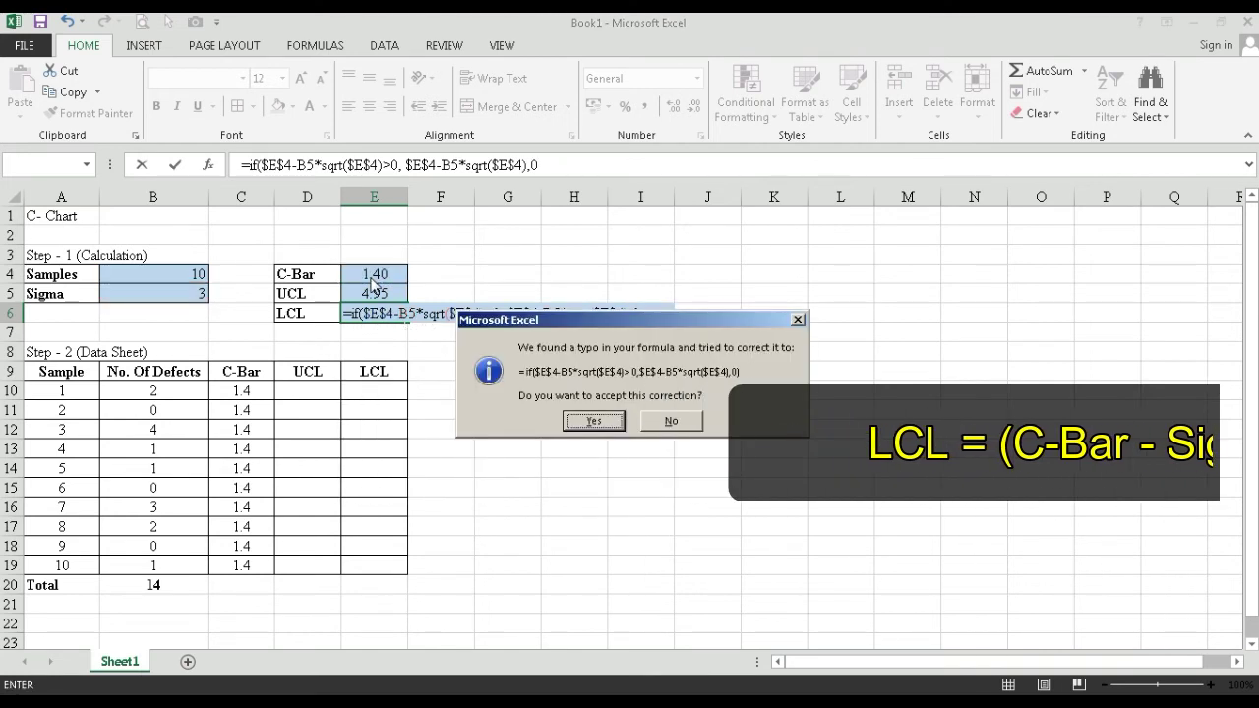
key("Return")
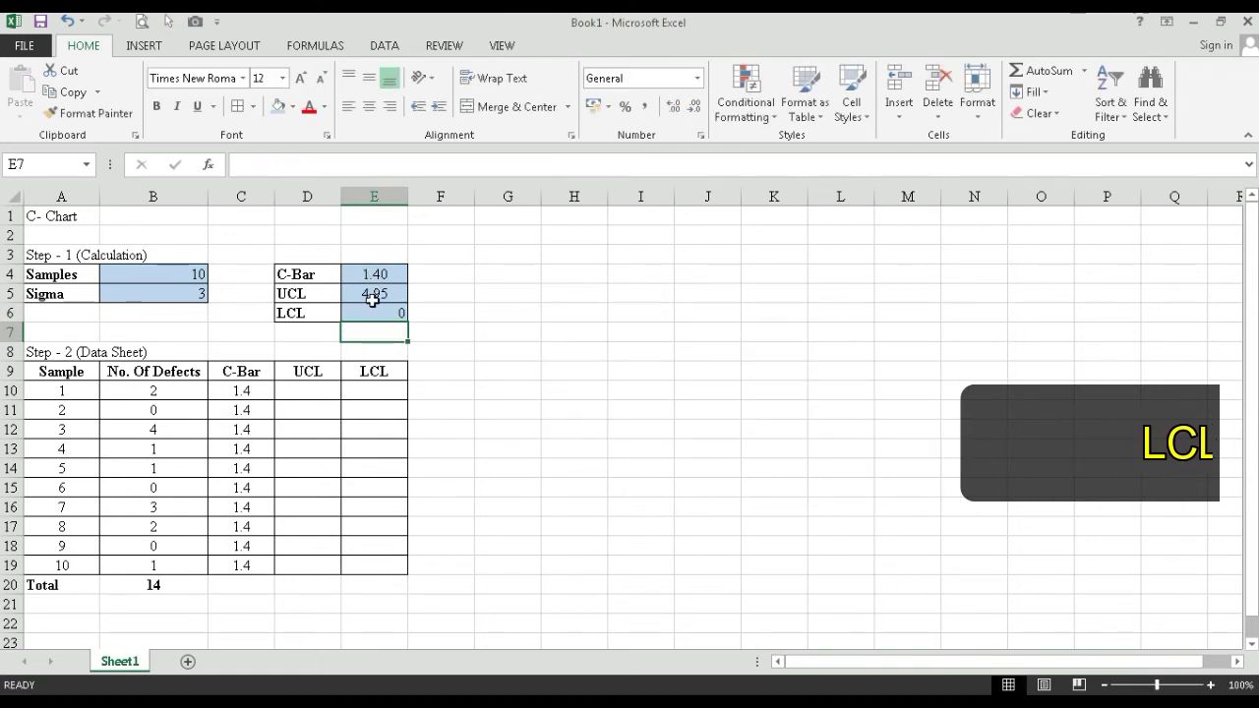
Centre the LCL value in E6 horizontally and vertically and format it to two decimal places.
left_click(387, 311)
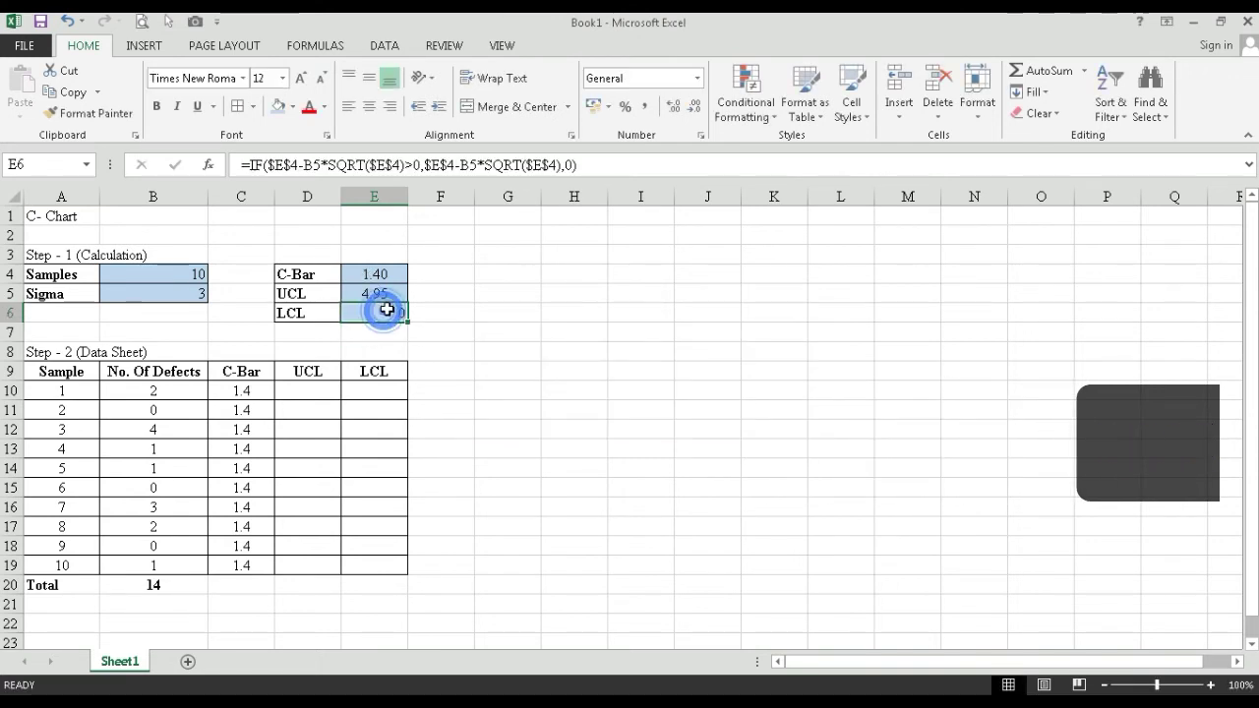
left_click(369, 106)
left_click(373, 76)
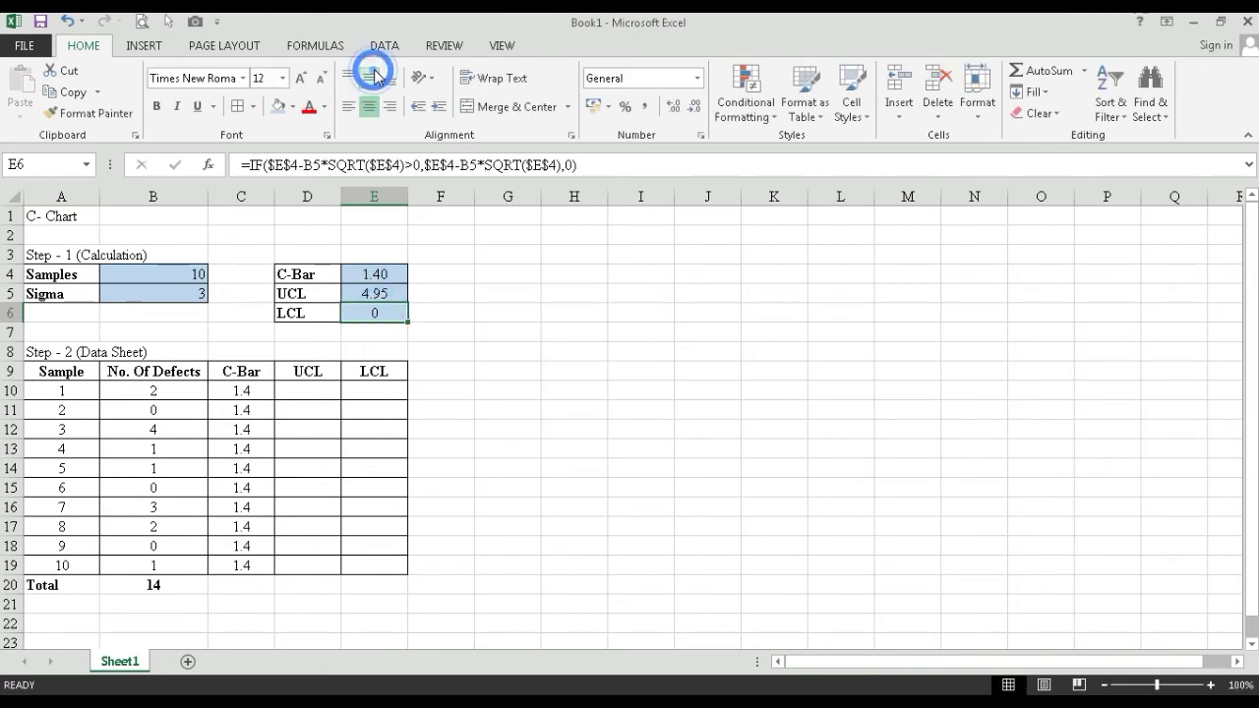
left_click(675, 105)
left_click(675, 105)
left_click(675, 106)
left_click(694, 107)
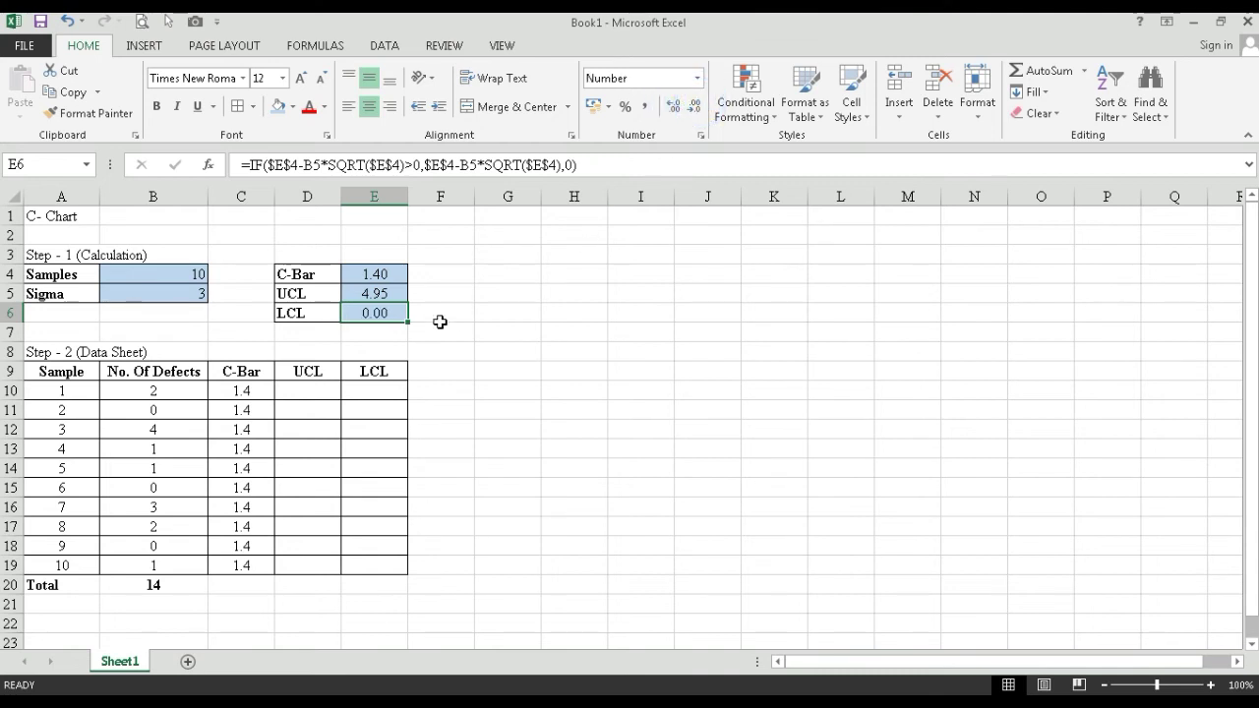
left_click(441, 317)
Link D10 in the data sheet to the calculated UCL with =$E$5.
left_click(298, 392)
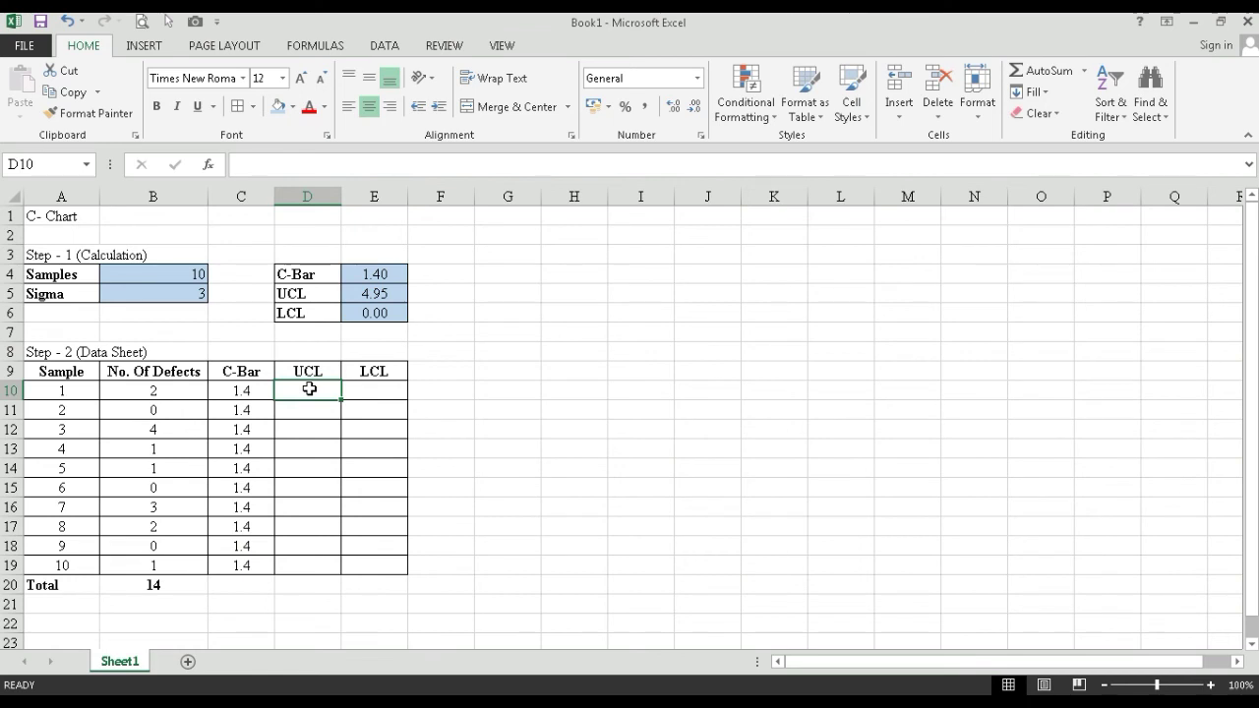
type("=")
left_click(383, 295)
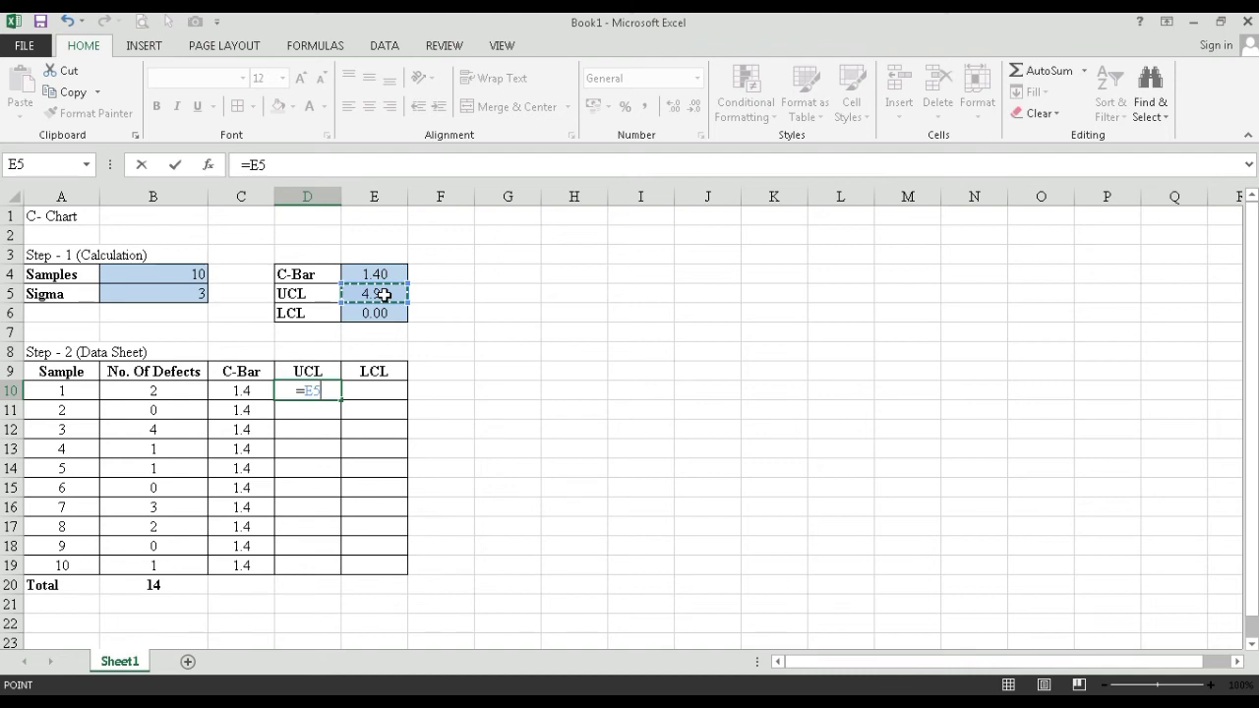
key("F4")
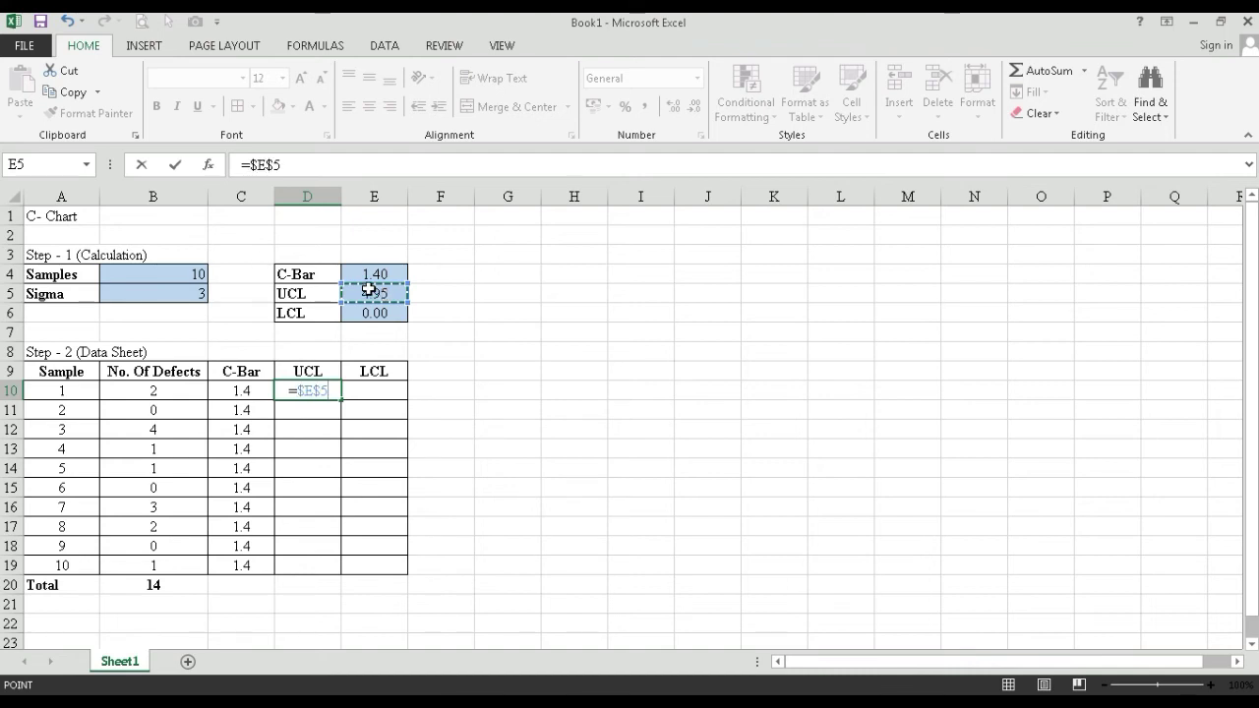
key("Return")
Link E10 to the calculated LCL with =$E$6 and copy the UCL and LCL formulas in D10:E10 down to row 19.
left_click(385, 393)
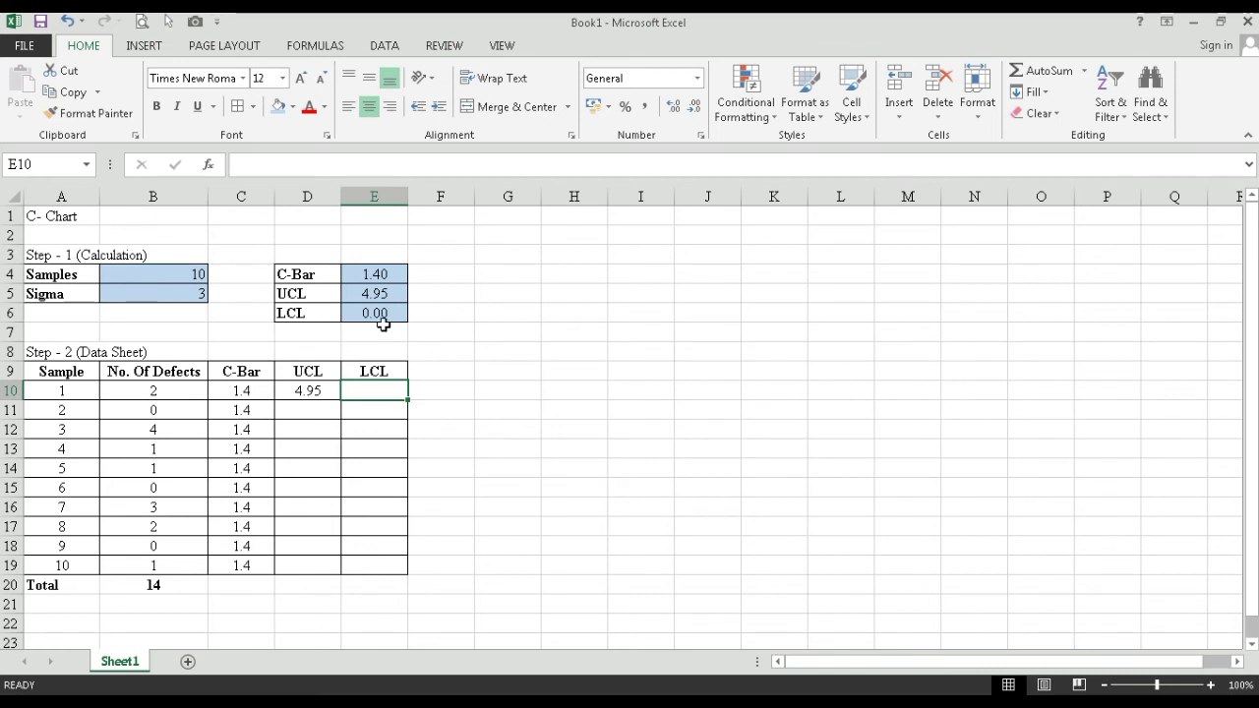
type("=")
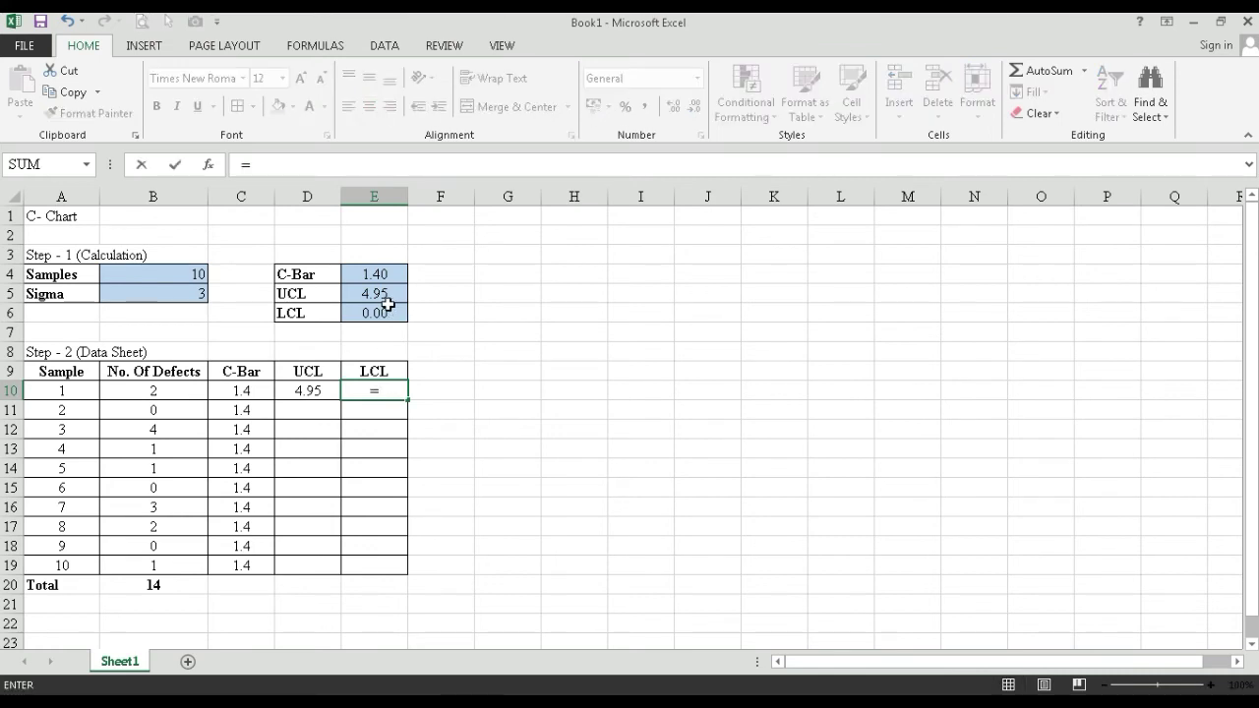
left_click(385, 312)
key("F4")
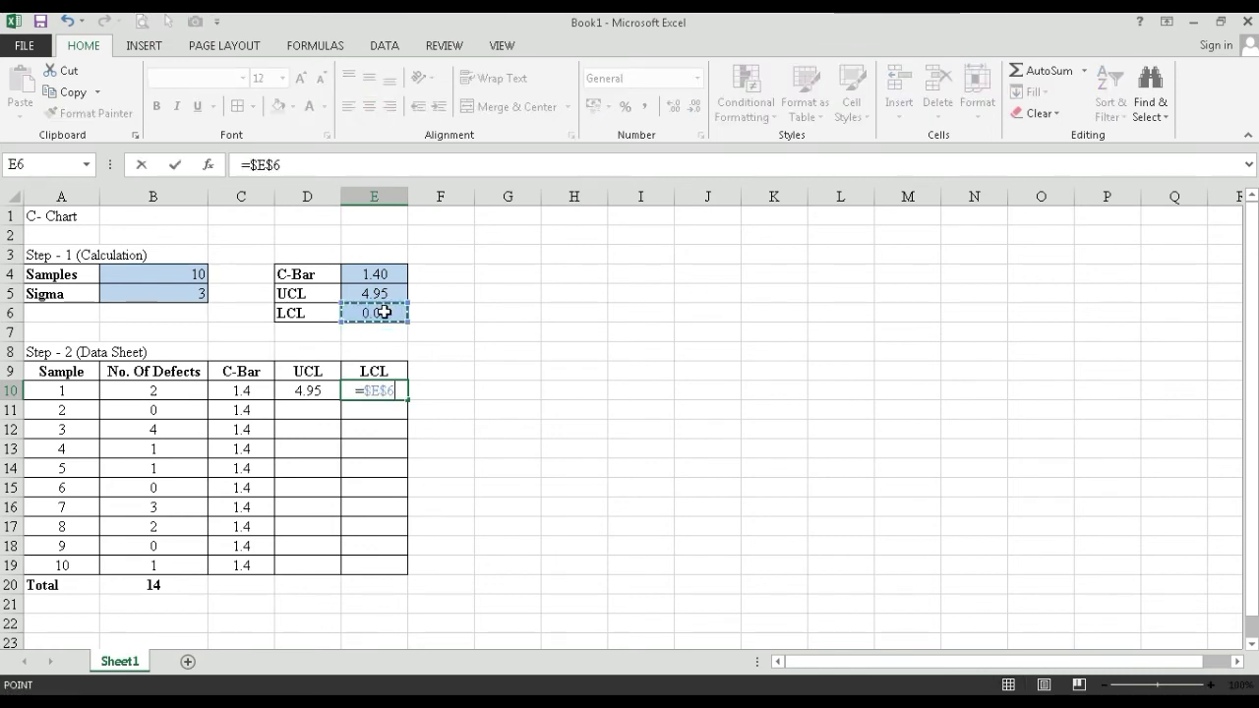
key("Return")
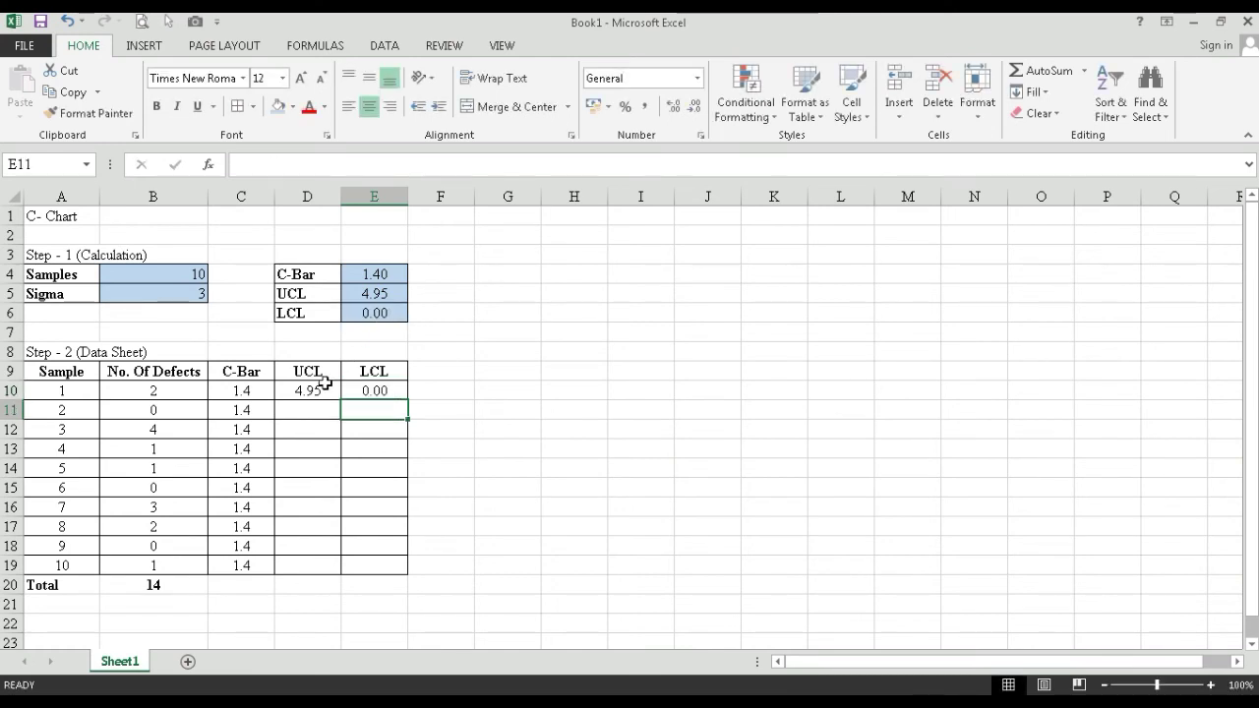
left_click_drag(324, 385, 399, 572)
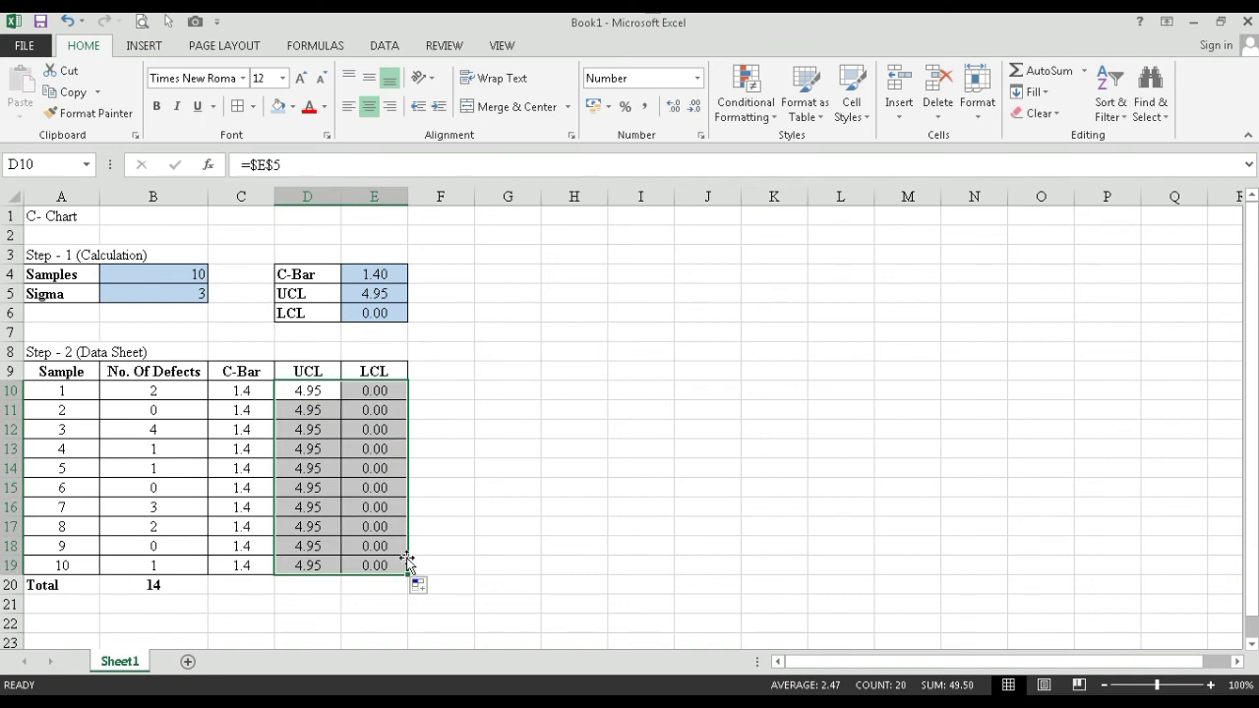
left_click(478, 450)
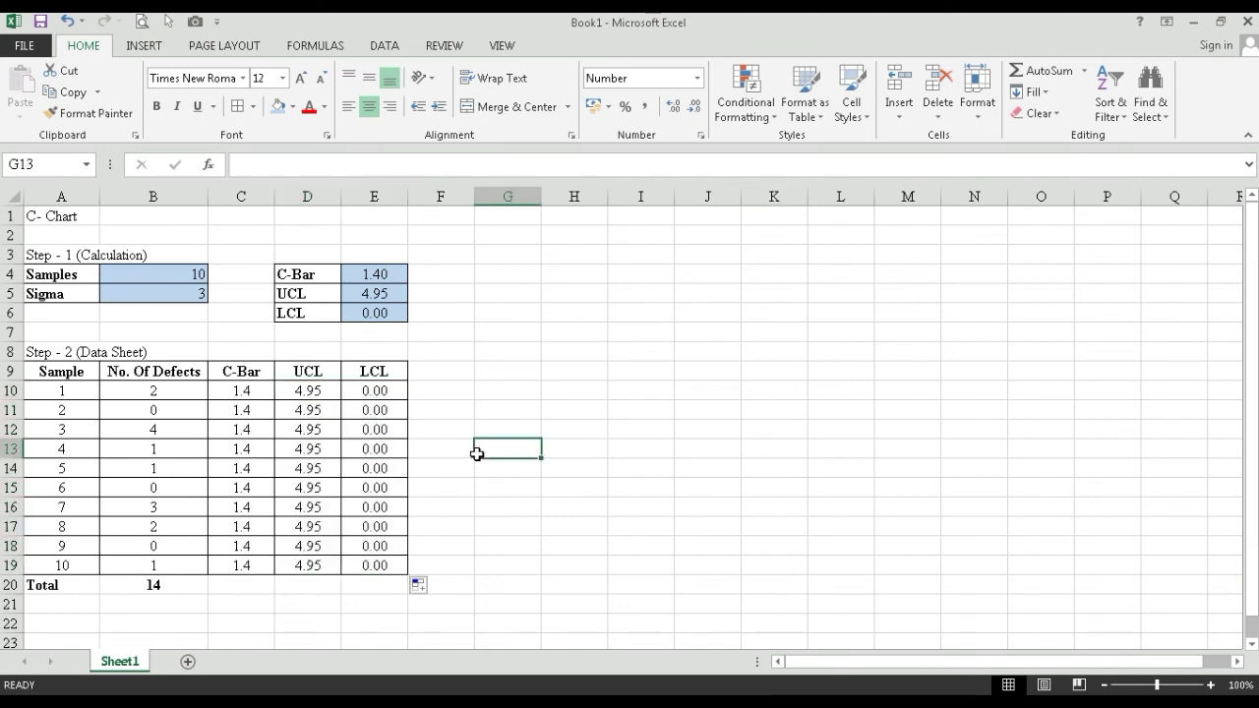
Right-align the Total label in A20.
left_click(299, 460)
left_click(61, 584)
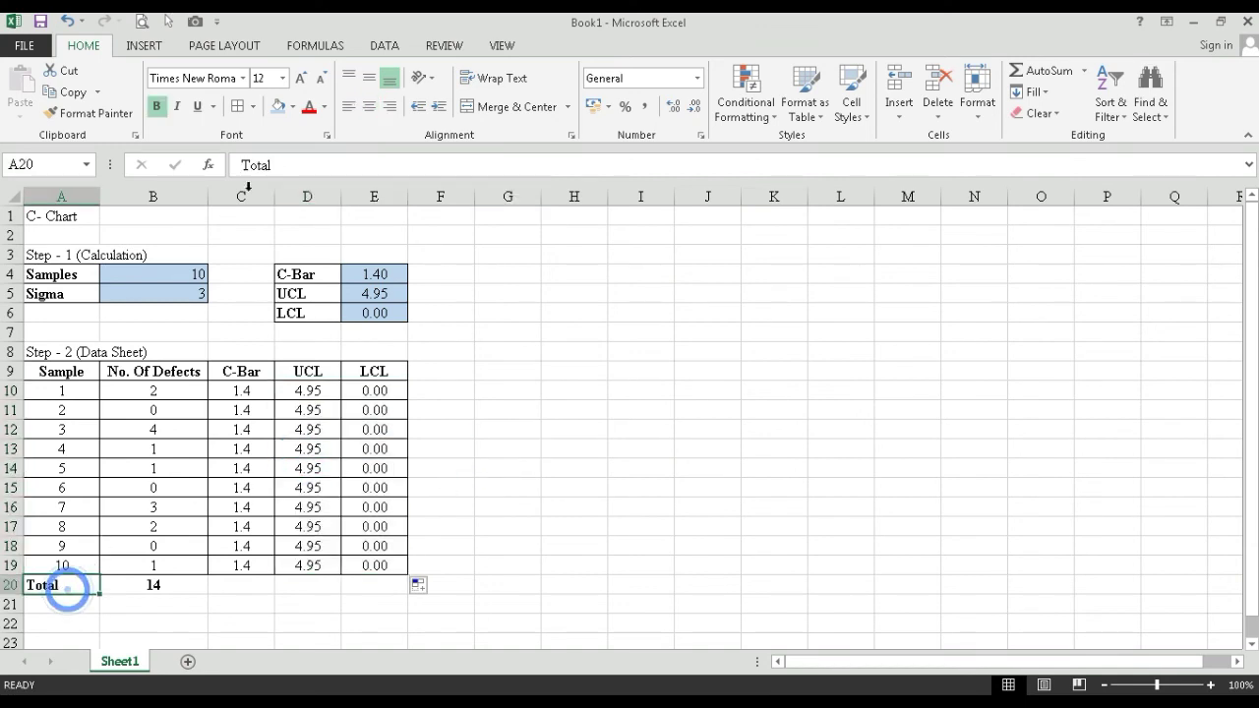
left_click(390, 106)
key("Down")
key("Down")
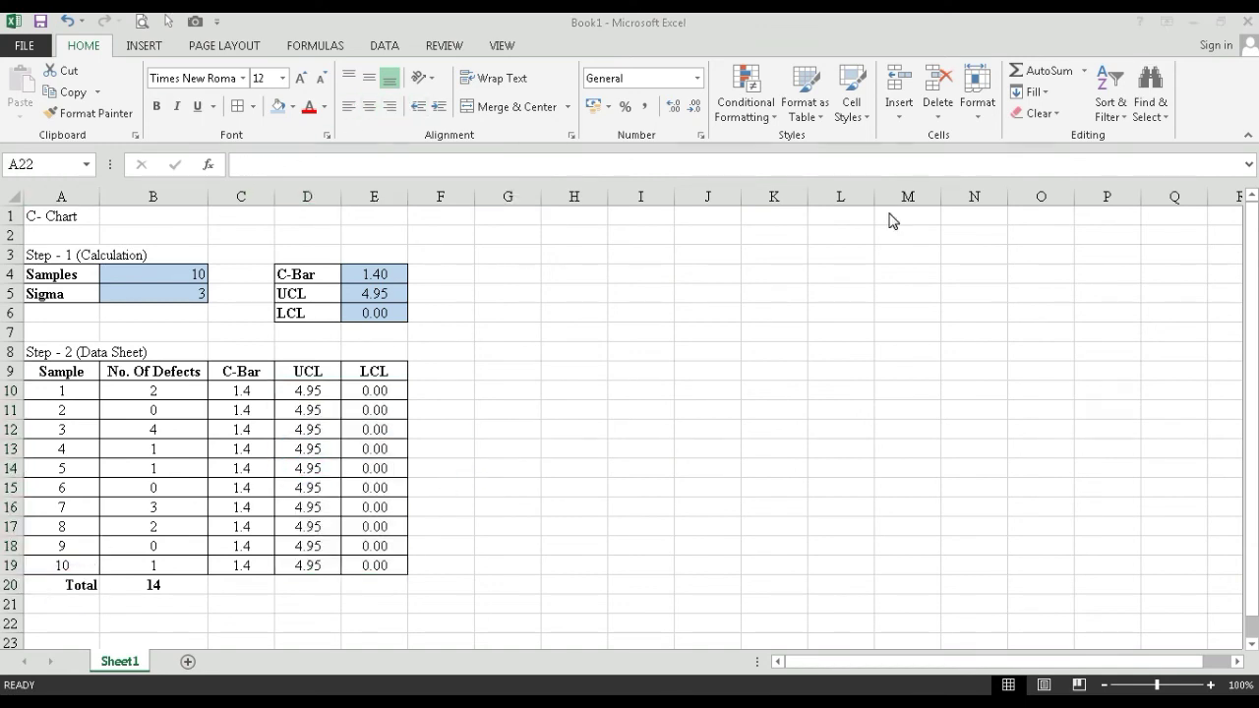
Enter the section heading "Step - 3 (Graph)" in A22.
left_click(85, 618)
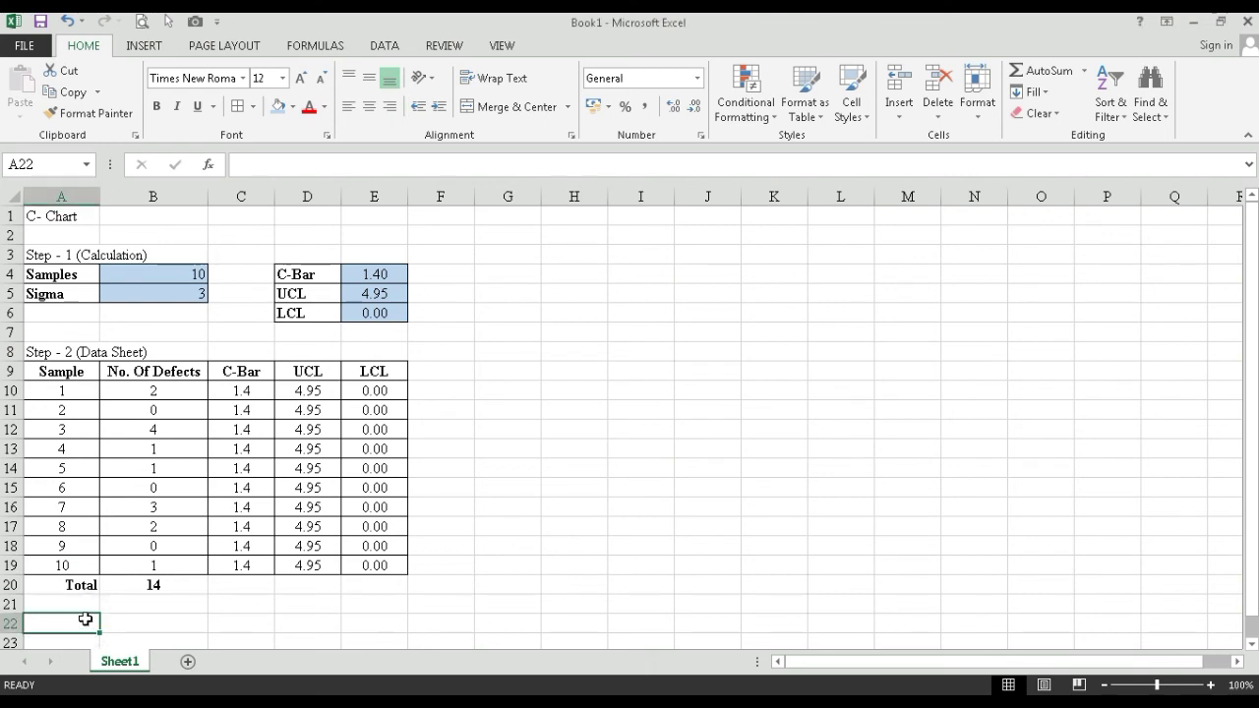
type("Ste")
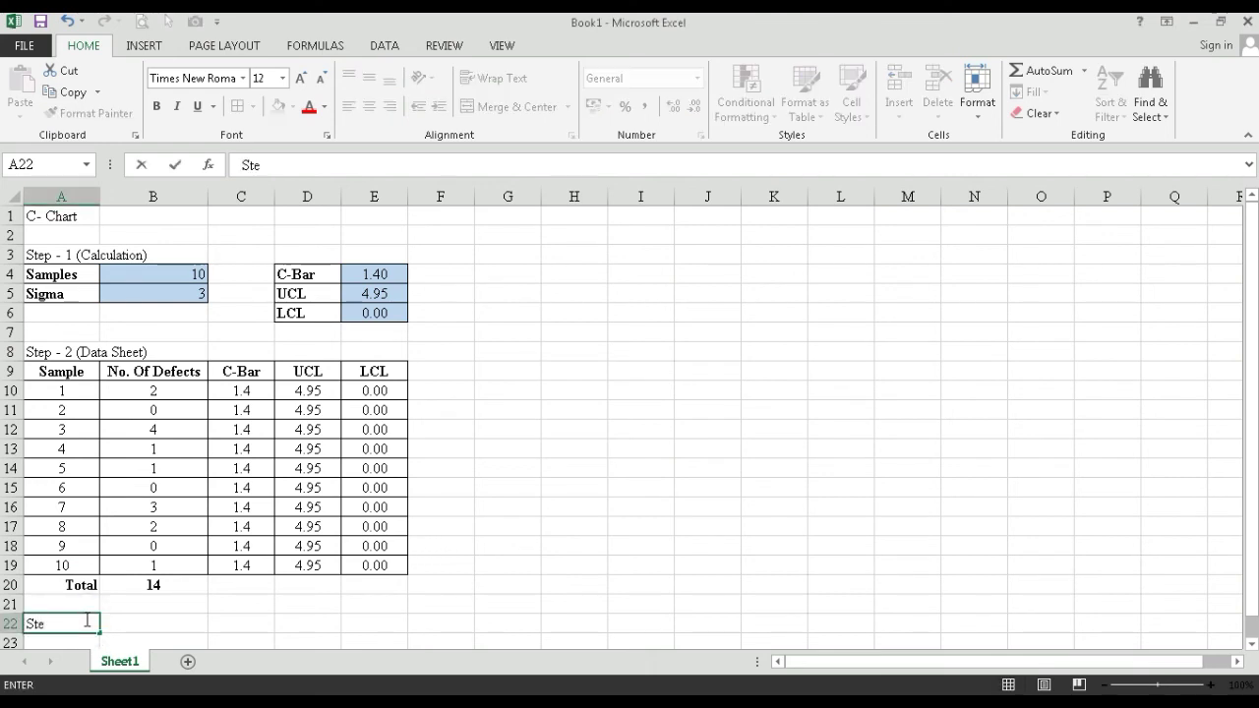
type("p - 3 (Graph")
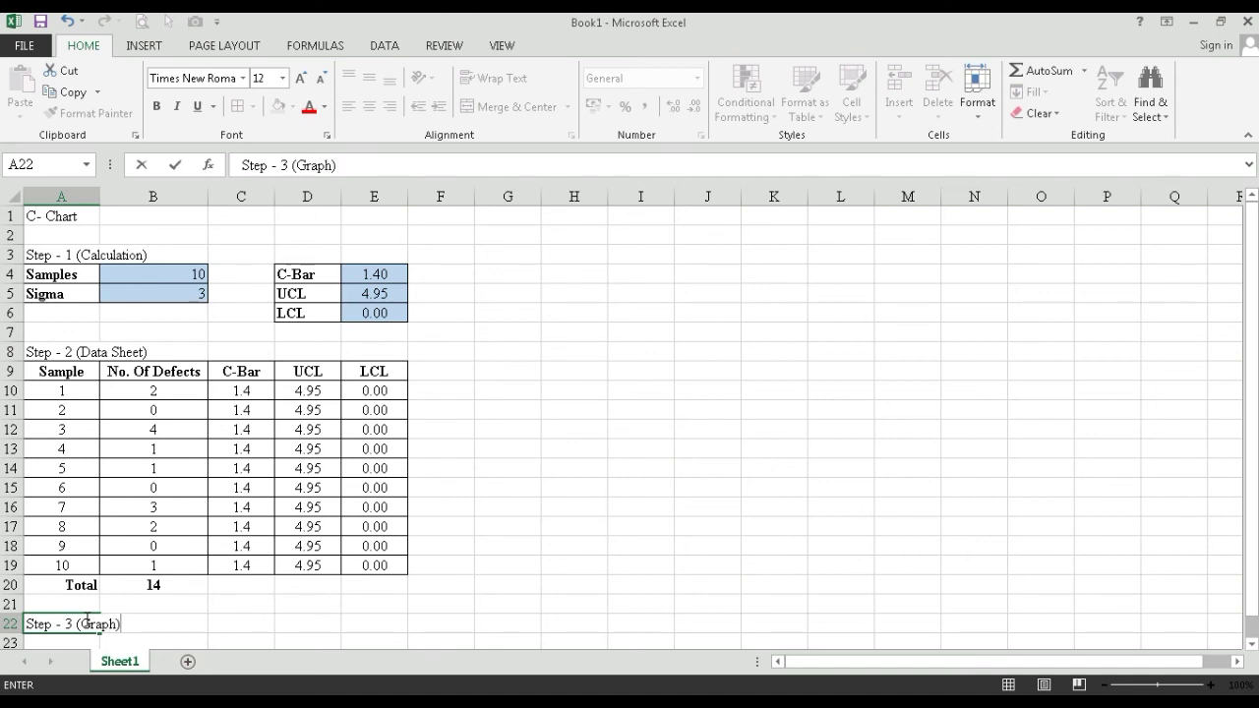
type(")")
key("Return")
Insert a Line with Markers chart from B9:E19, plotting the defects, C-Bar, UCL and LCL as series.
scroll(93, 605, "down", 2)
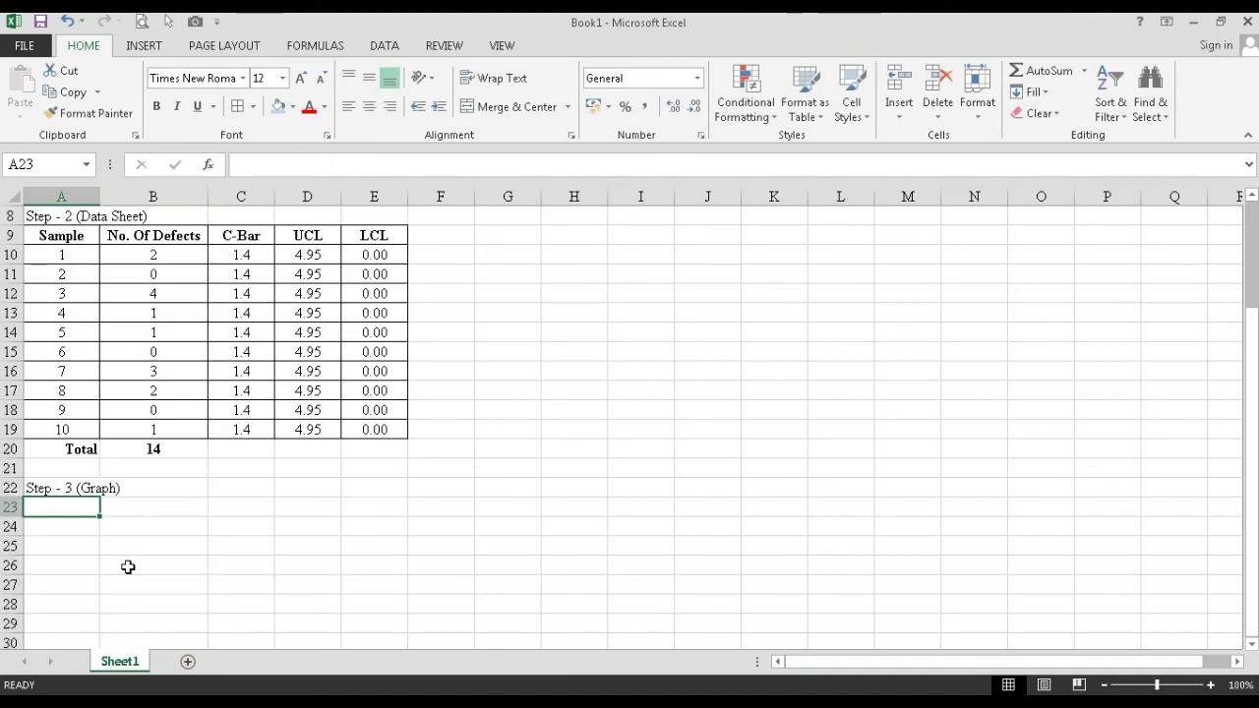
left_click_drag(148, 234, 372, 430)
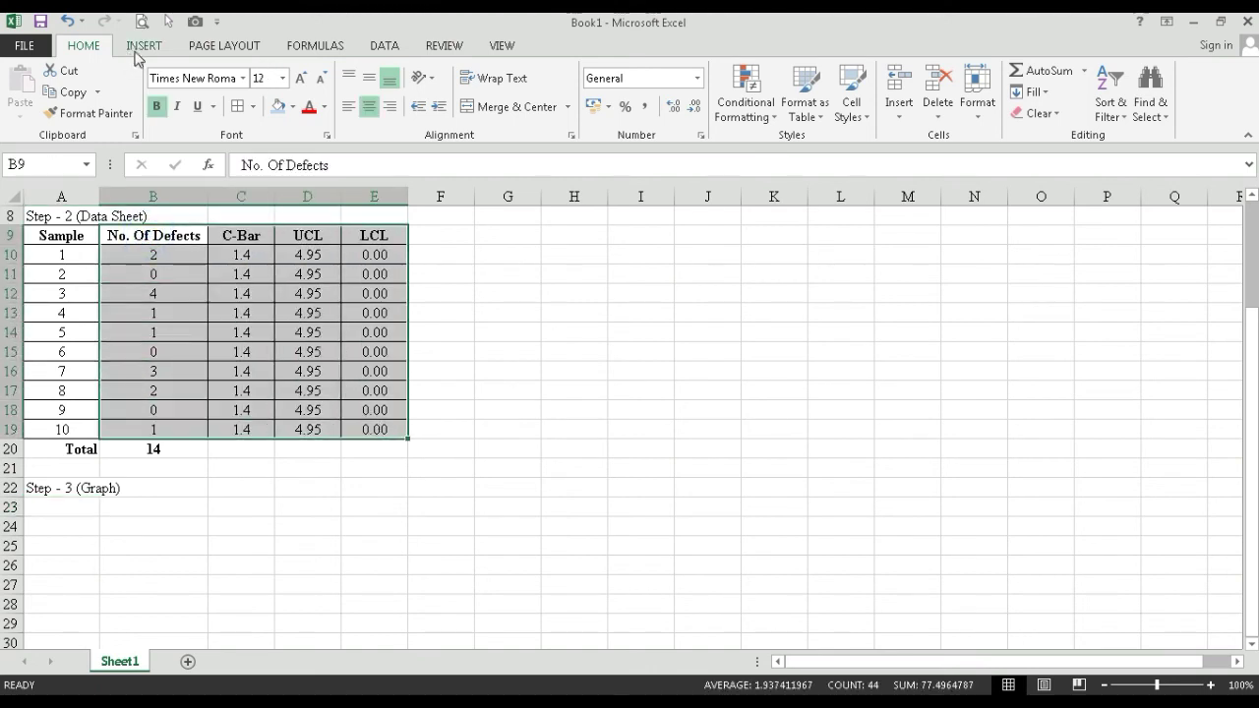
left_click(145, 47)
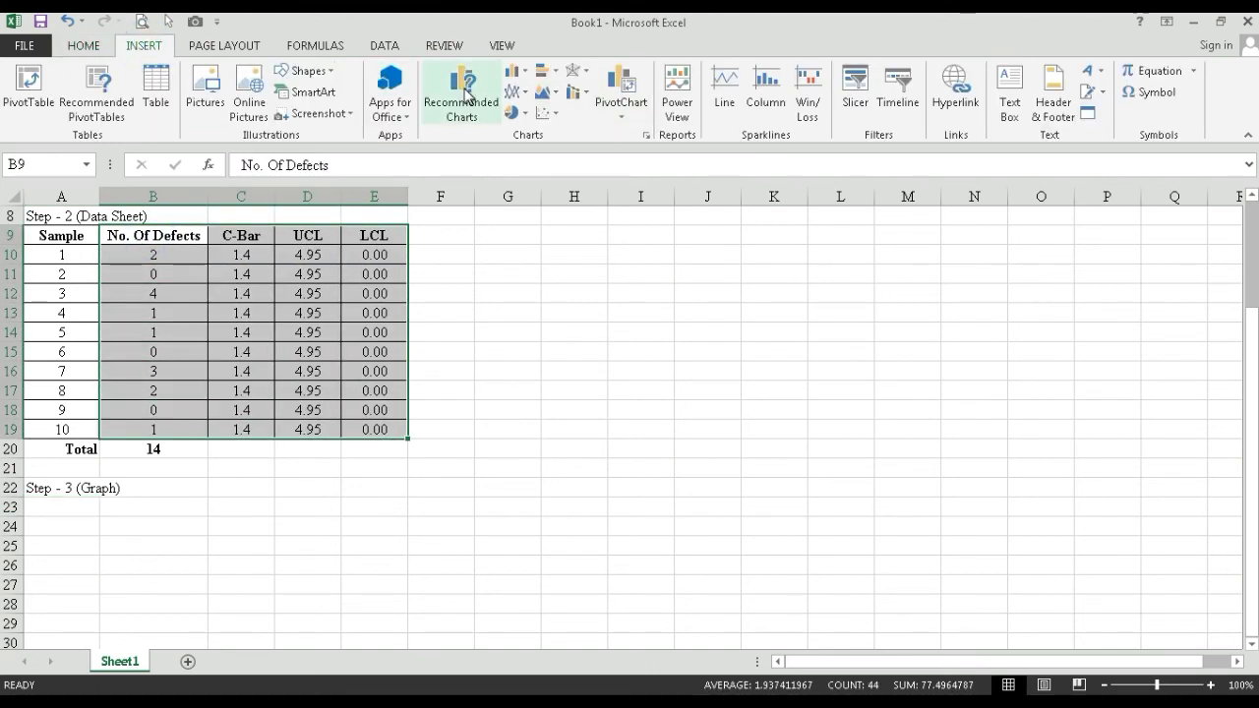
left_click(463, 95)
left_click(487, 114)
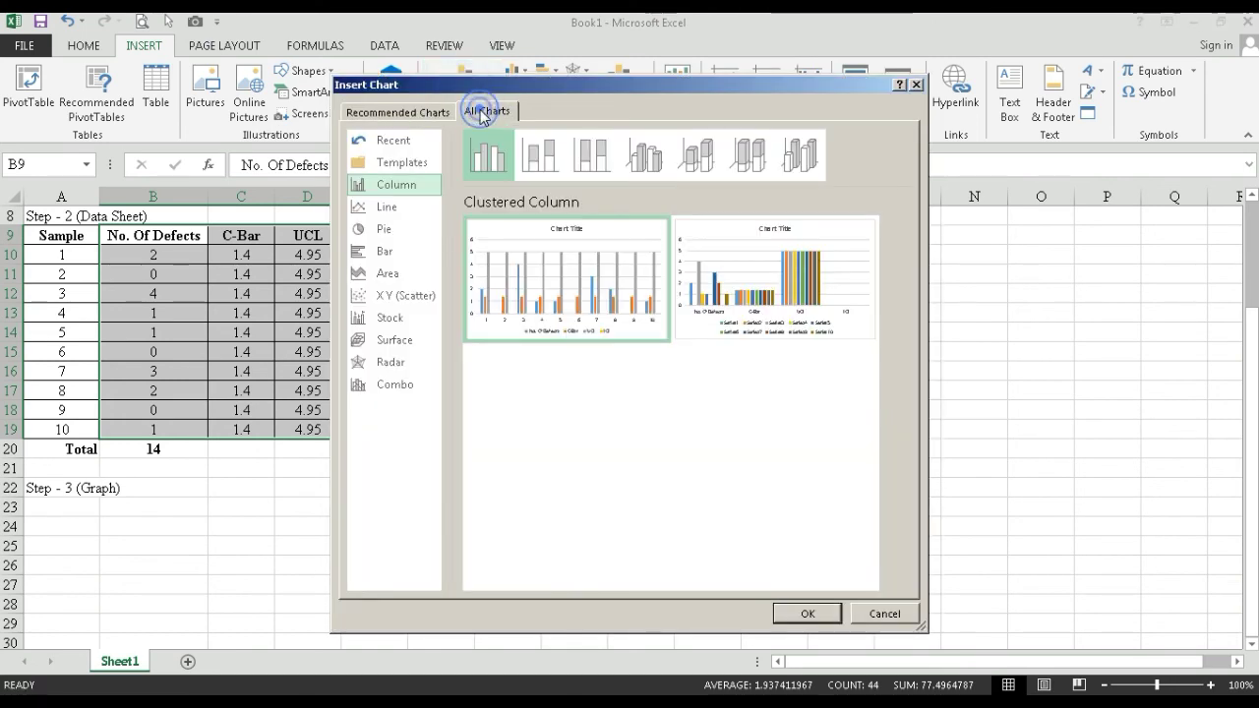
left_click(386, 209)
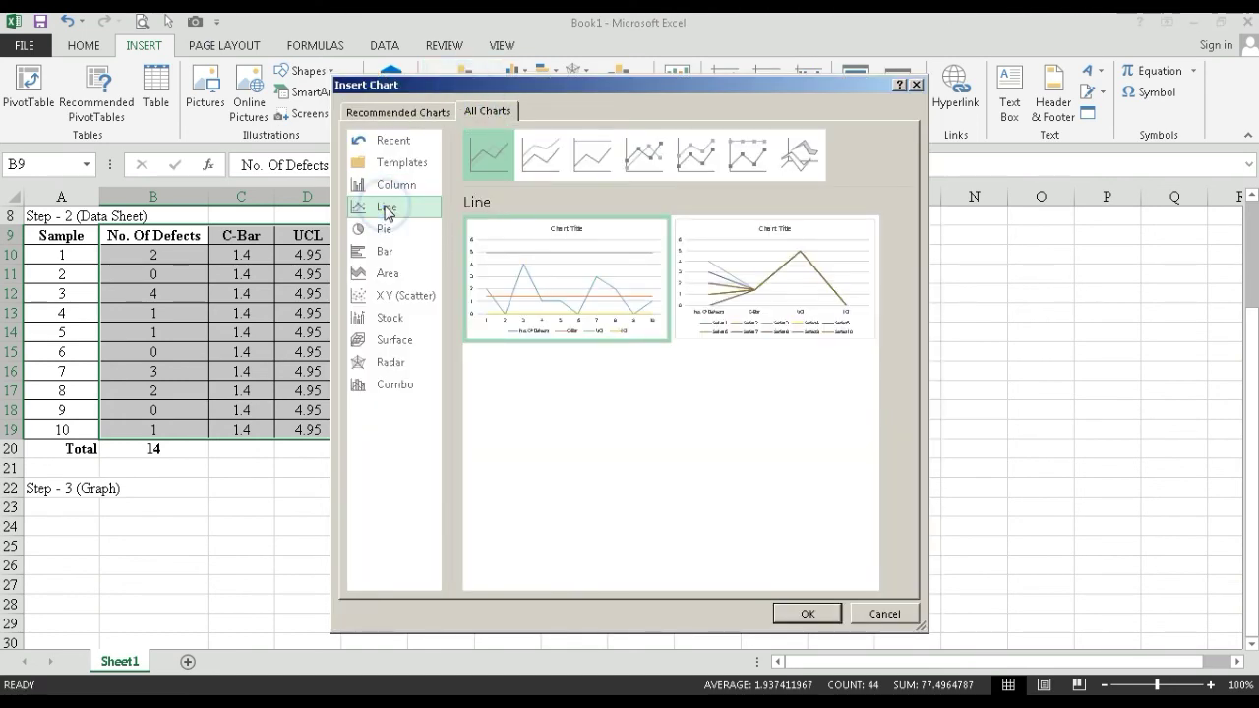
left_click(648, 169)
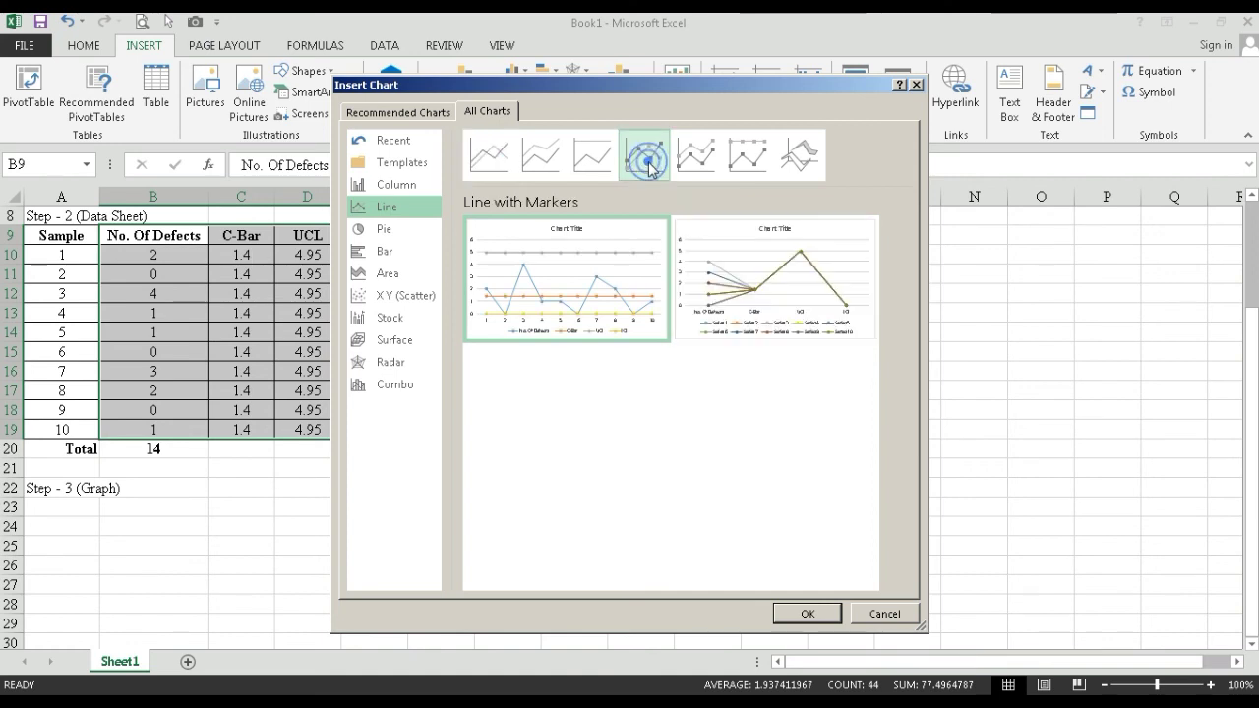
mouse_move(575, 277)
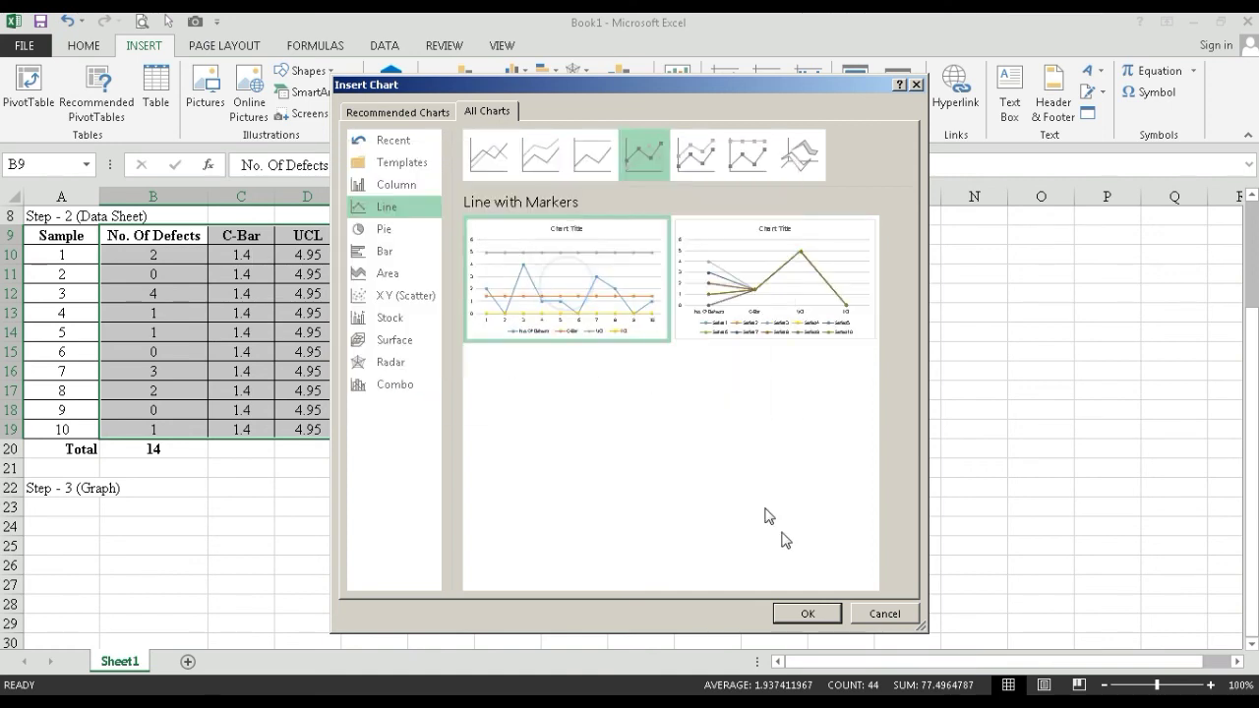
left_click(806, 614)
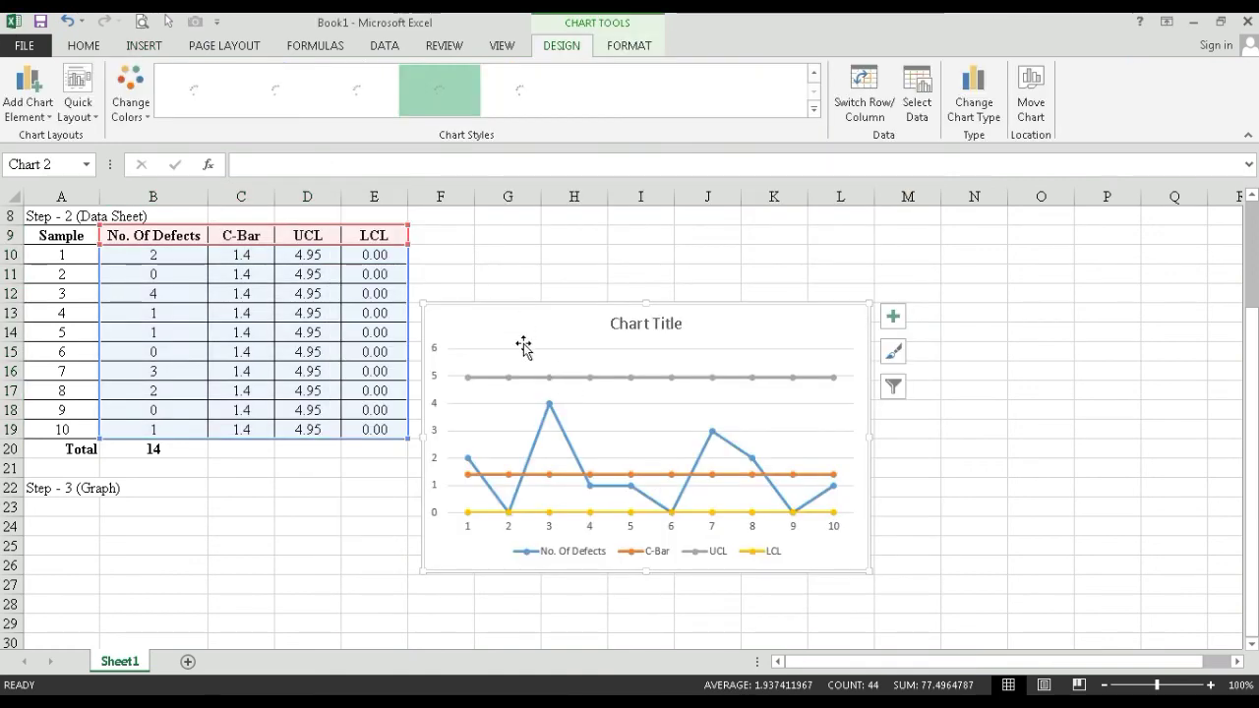
Move the chart directly below the "Step - 3 (Graph)" heading, with its upper edge at row 23 and starting in column A.
left_click_drag(519, 327, 136, 447)
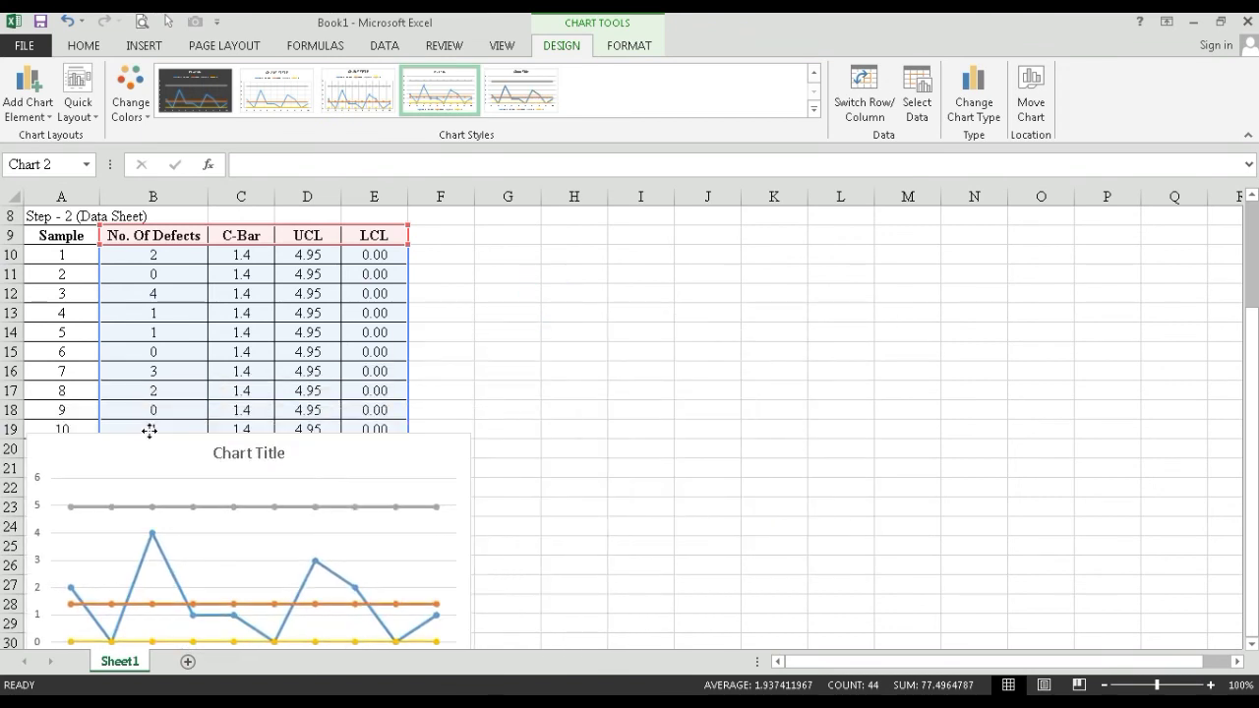
scroll(263, 344, "down", 2)
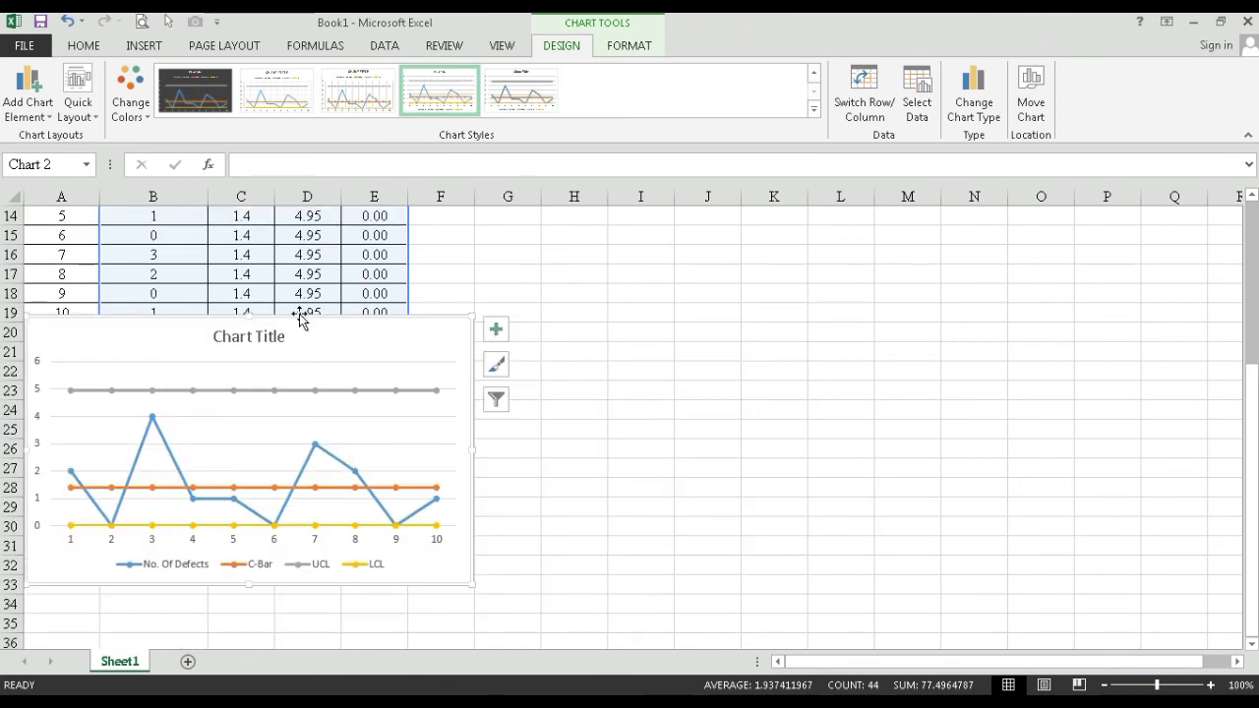
left_click_drag(300, 314, 301, 384)
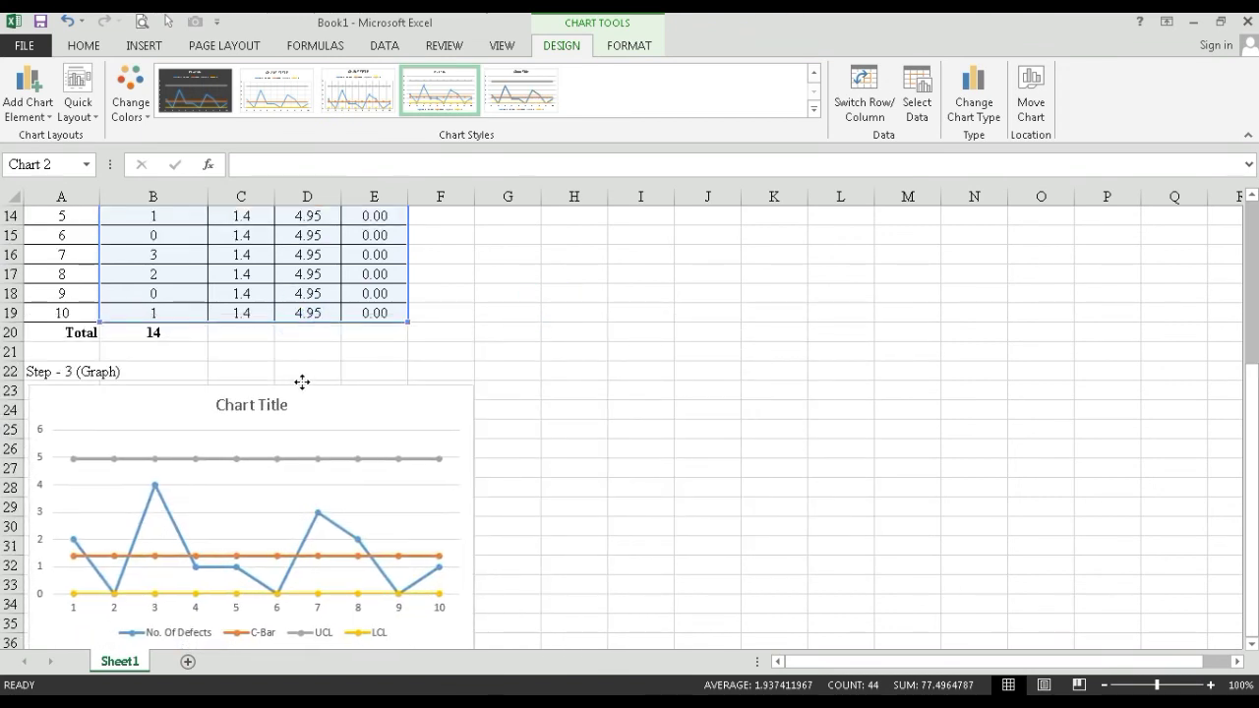
Add axis titles to both axes of the line chart.
left_click(498, 397)
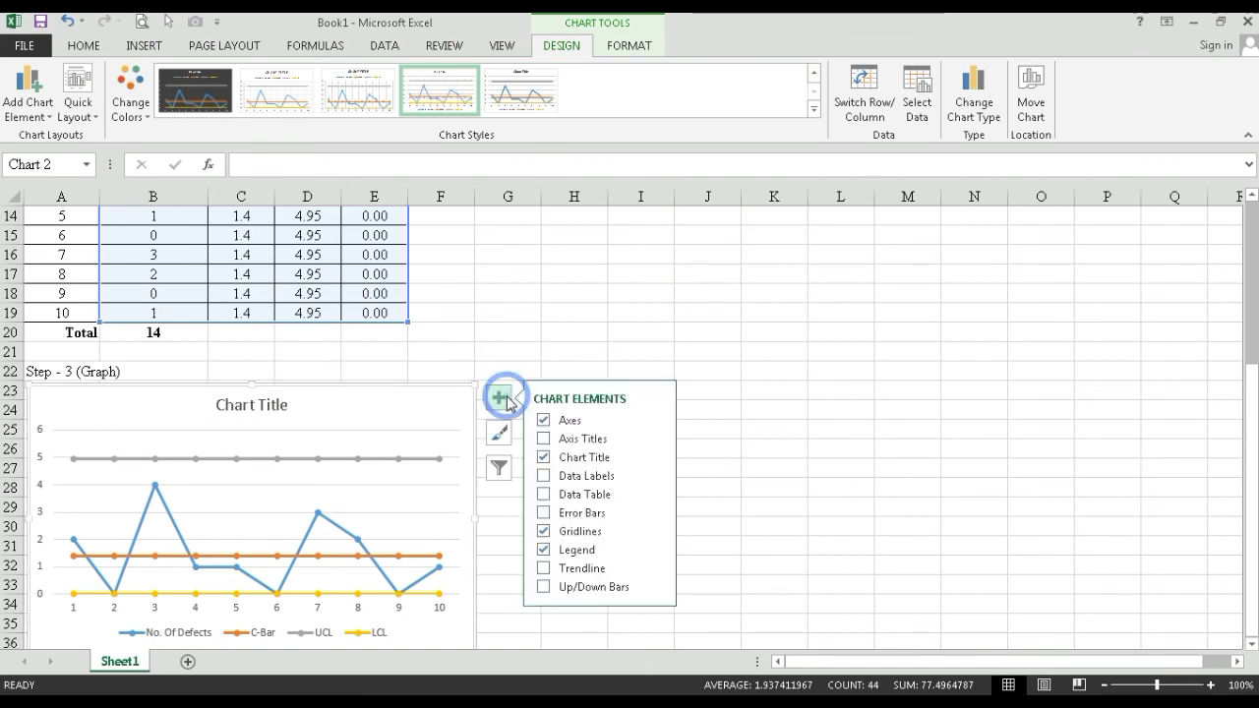
left_click(587, 443)
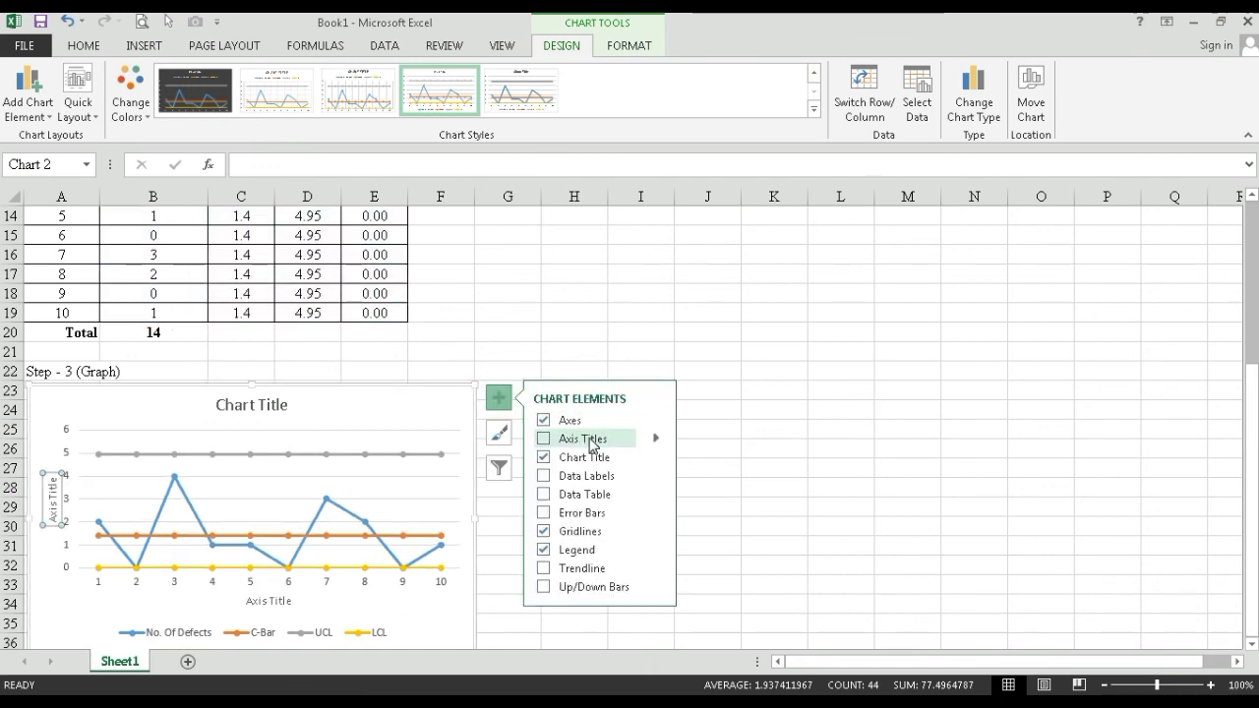
left_click(688, 305)
Replace the vertical axis title's placeholder text with "Defects".
left_click(52, 512)
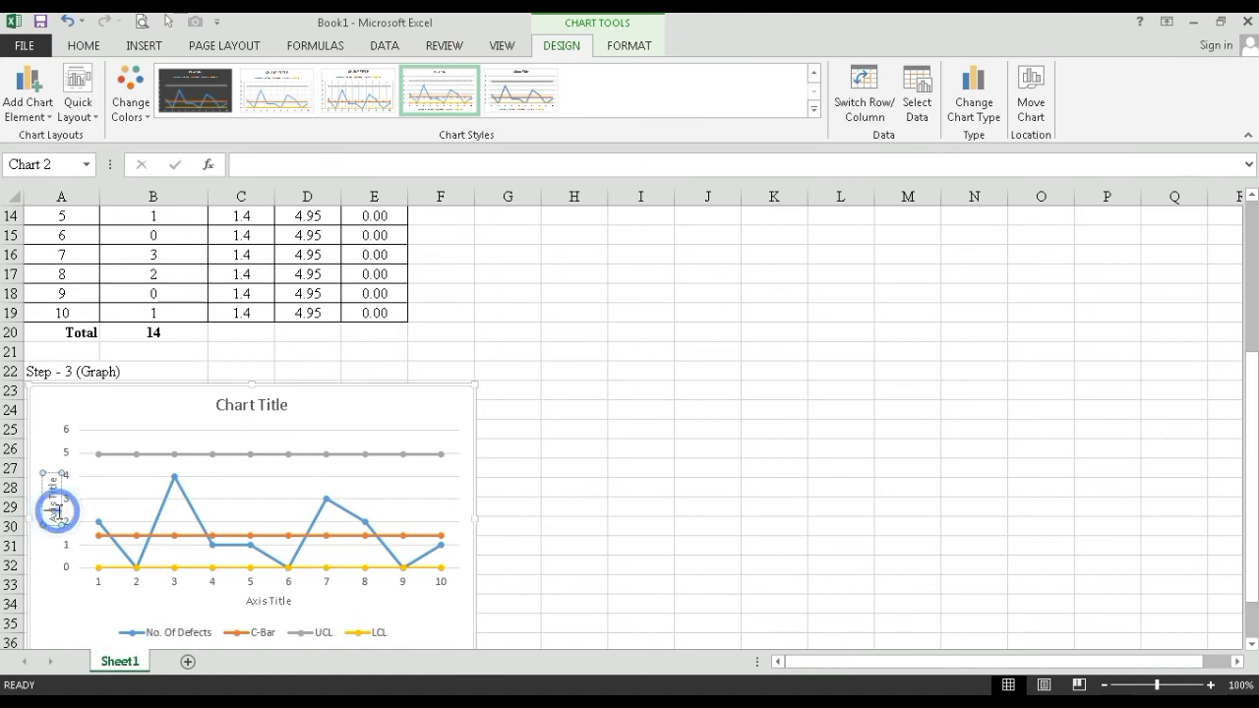
key("Delete")
key("Delete")
key("Delete")
key("Delete")
key("Delete")
key("Delete")
key("Delete")
key("Delete")
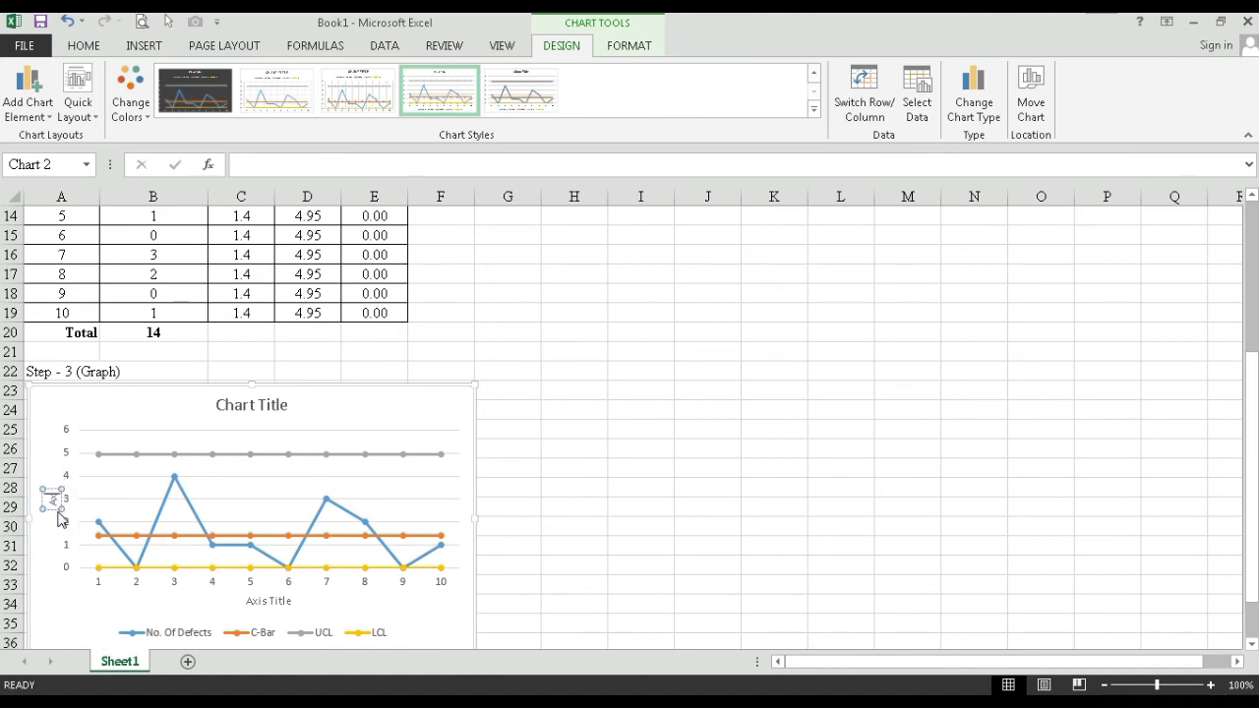
key("BackSpace")
type("Defects")
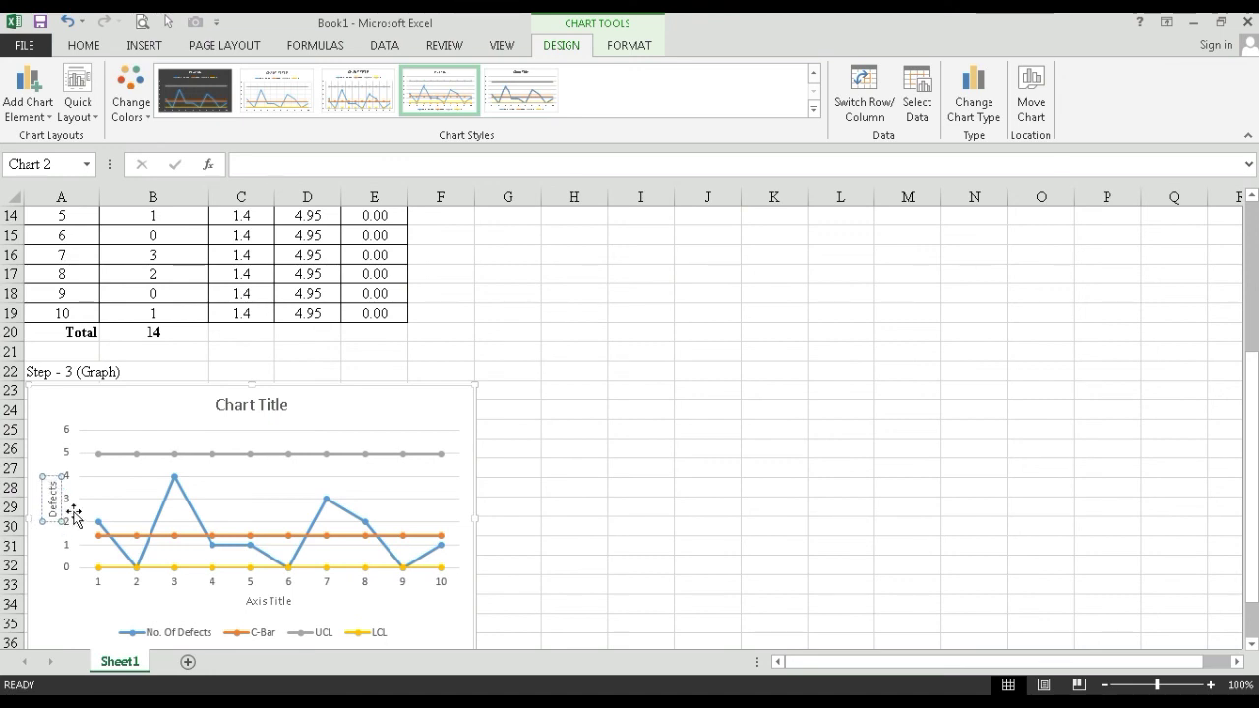
Replace the horizontal axis title's placeholder text with "Saples".
left_click(261, 599)
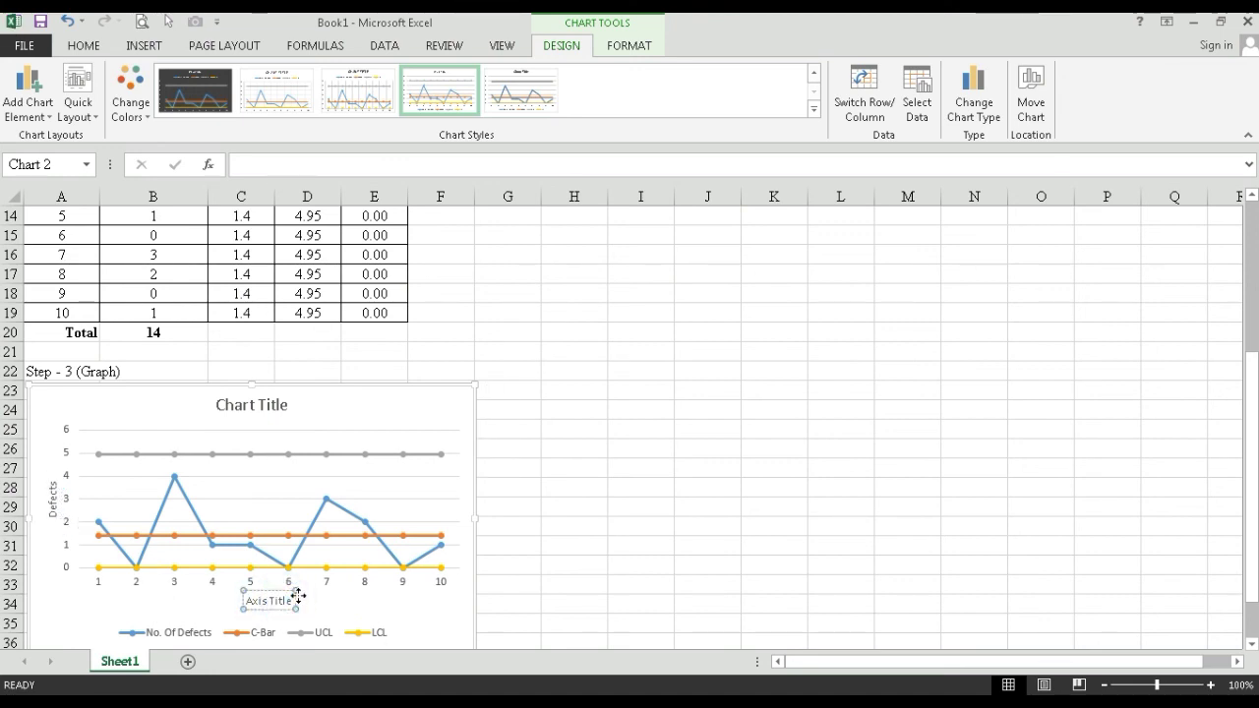
key("BackSpace")
key("BackSpace")
key("BackSpace")
key("BackSpace")
key("BackSpace")
key("BackSpace")
key("BackSpace")
key("BackSpace")
key("BackSpace")
key("BackSpace")
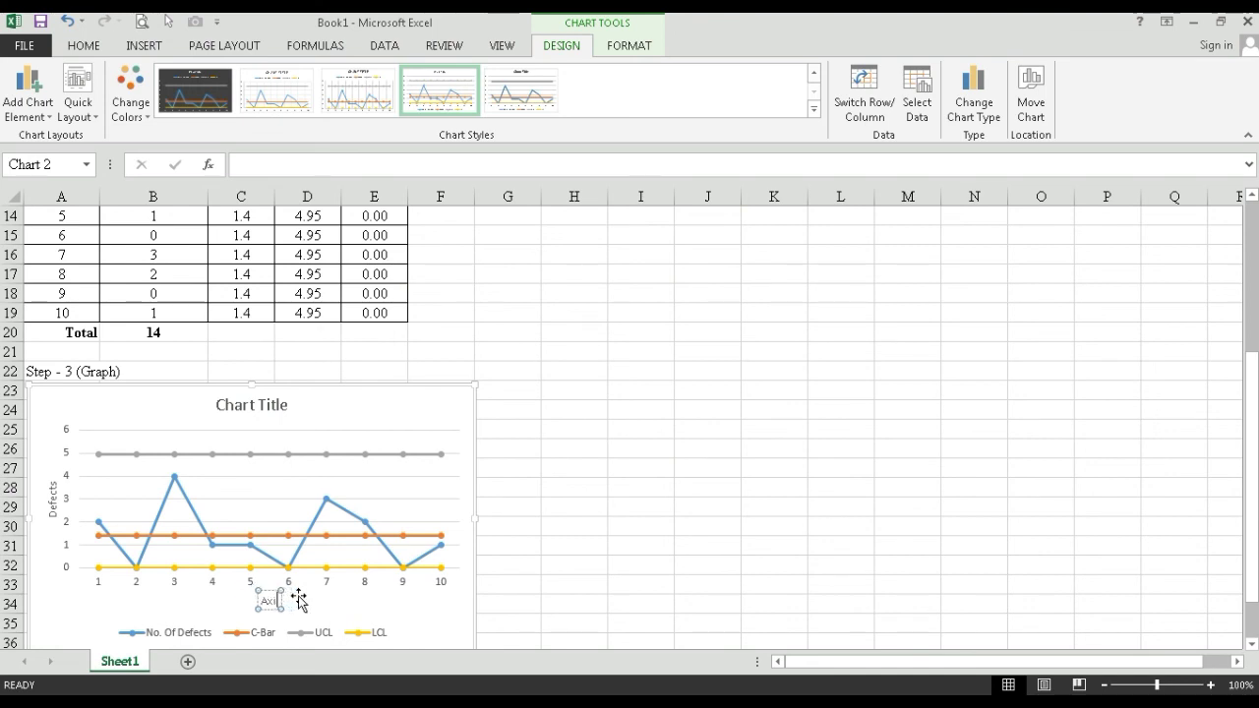
type("Saples")
left_click(558, 391)
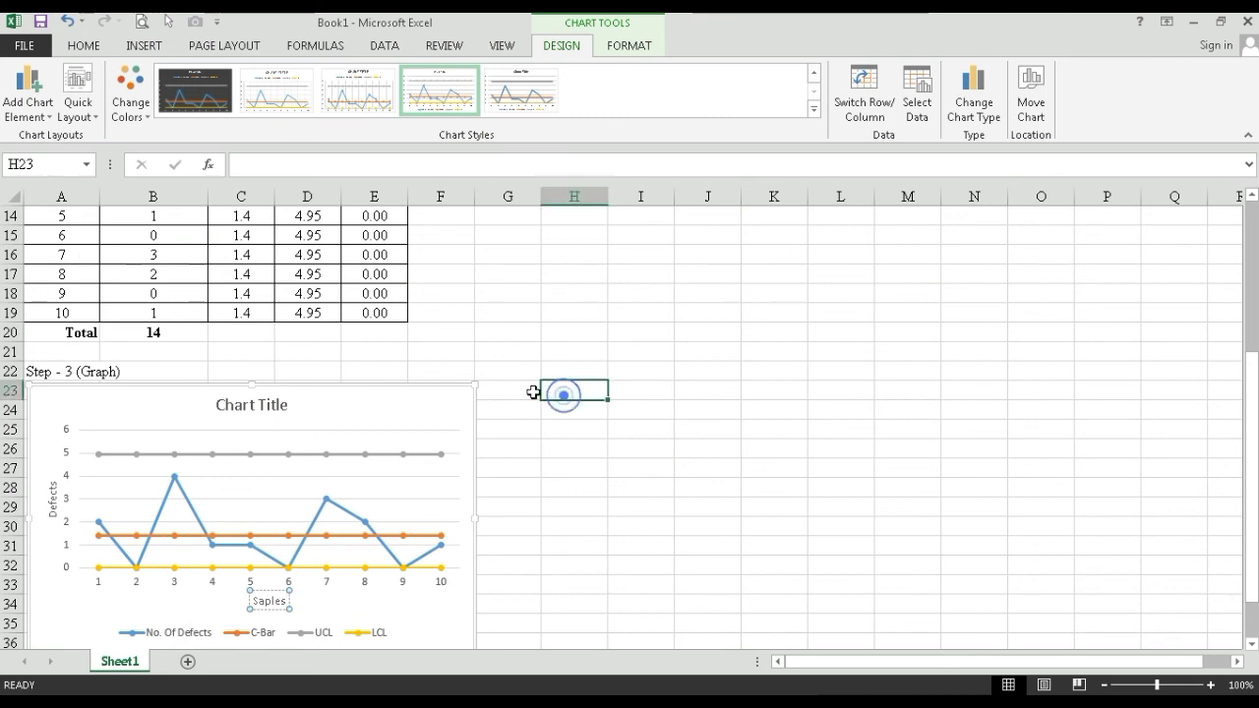
Give the chart area an outline in the Automatic (black) colour and deselect the chart.
left_click(404, 389)
right_click(403, 390)
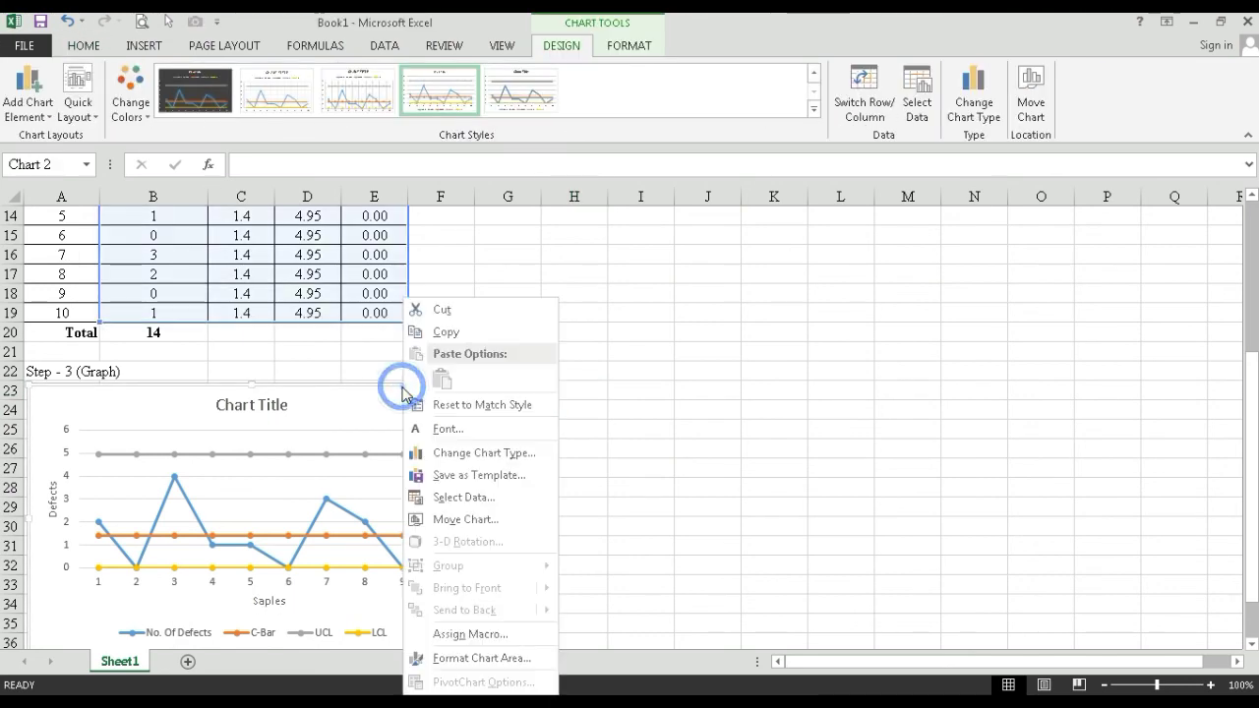
left_click(483, 248)
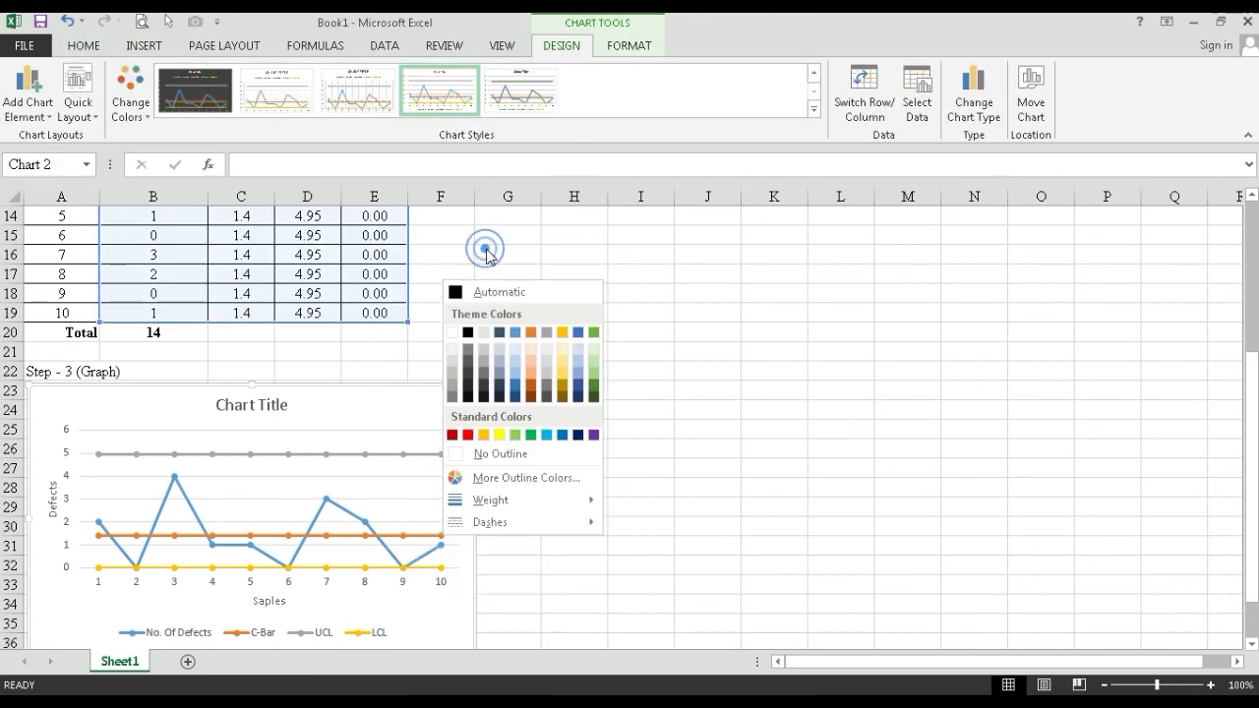
left_click(488, 293)
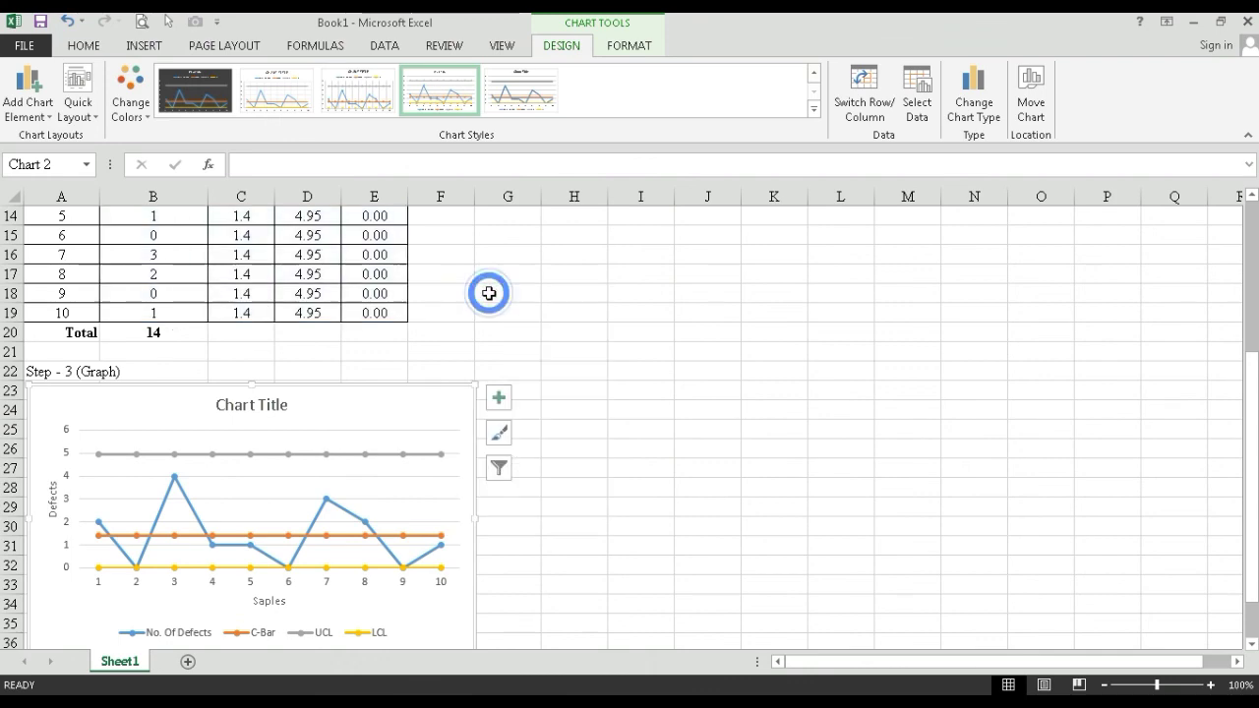
left_click(630, 365)
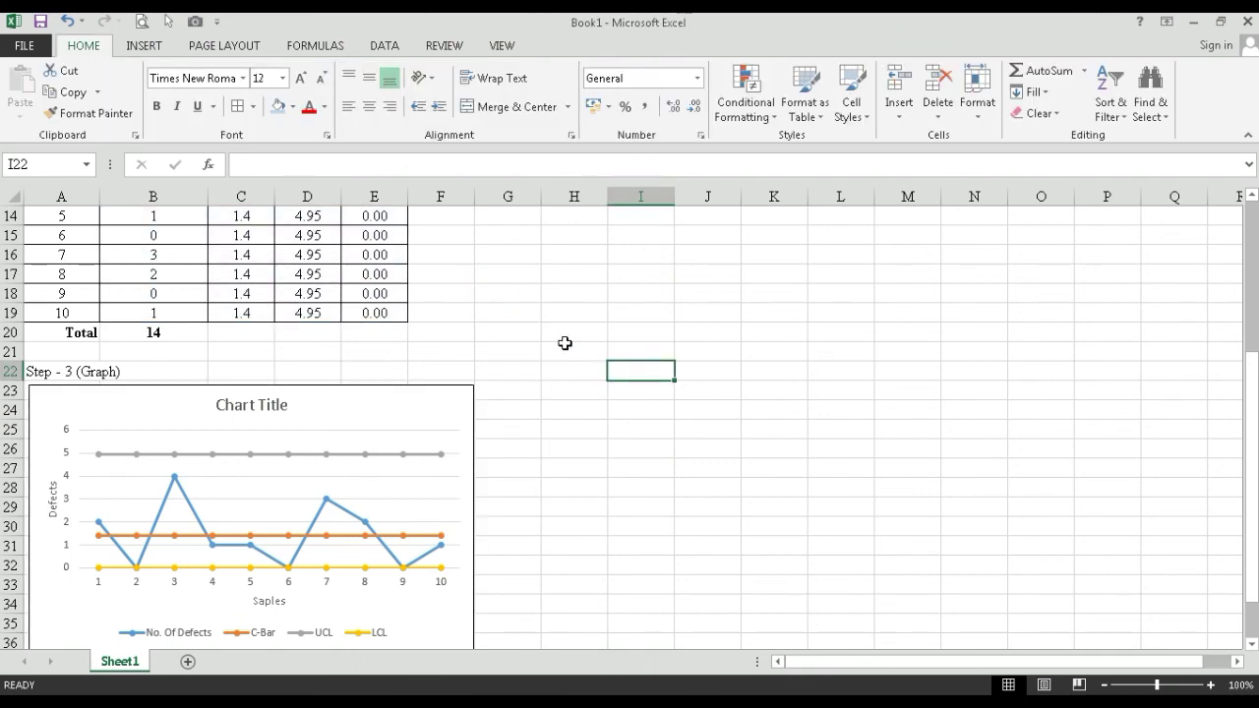
scroll(564, 342, "up", 5)
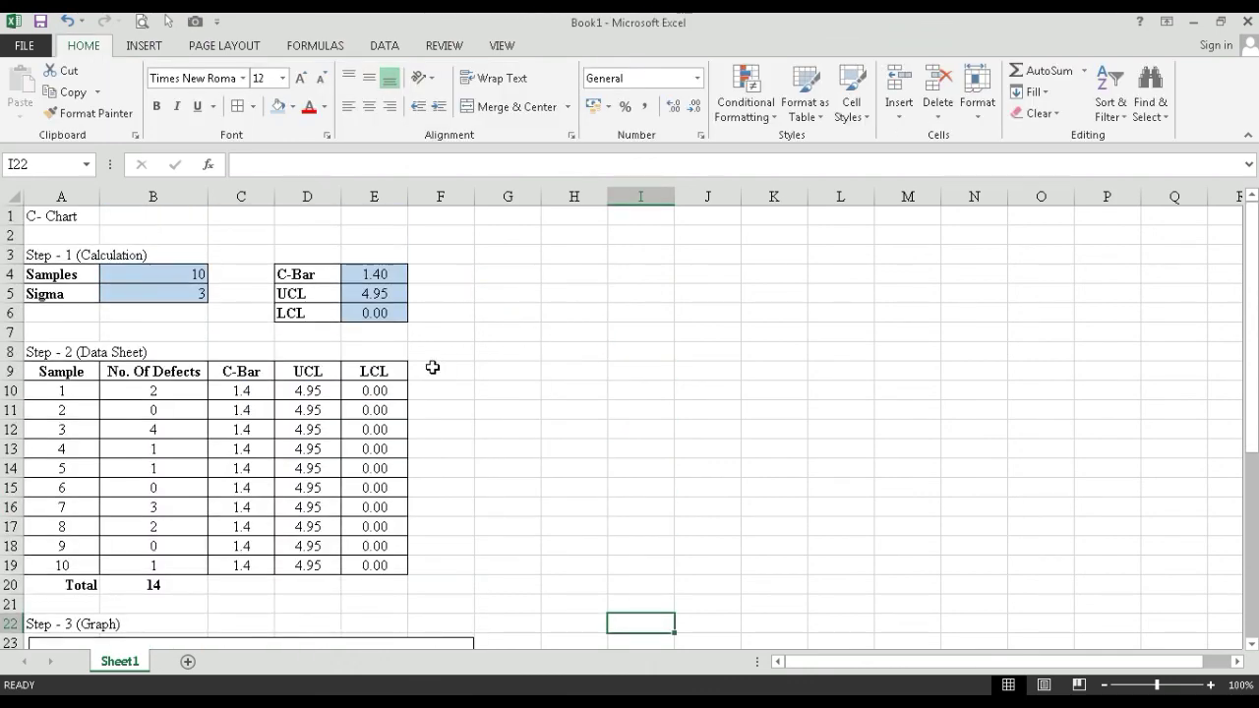
scroll(476, 361, "down", 7)
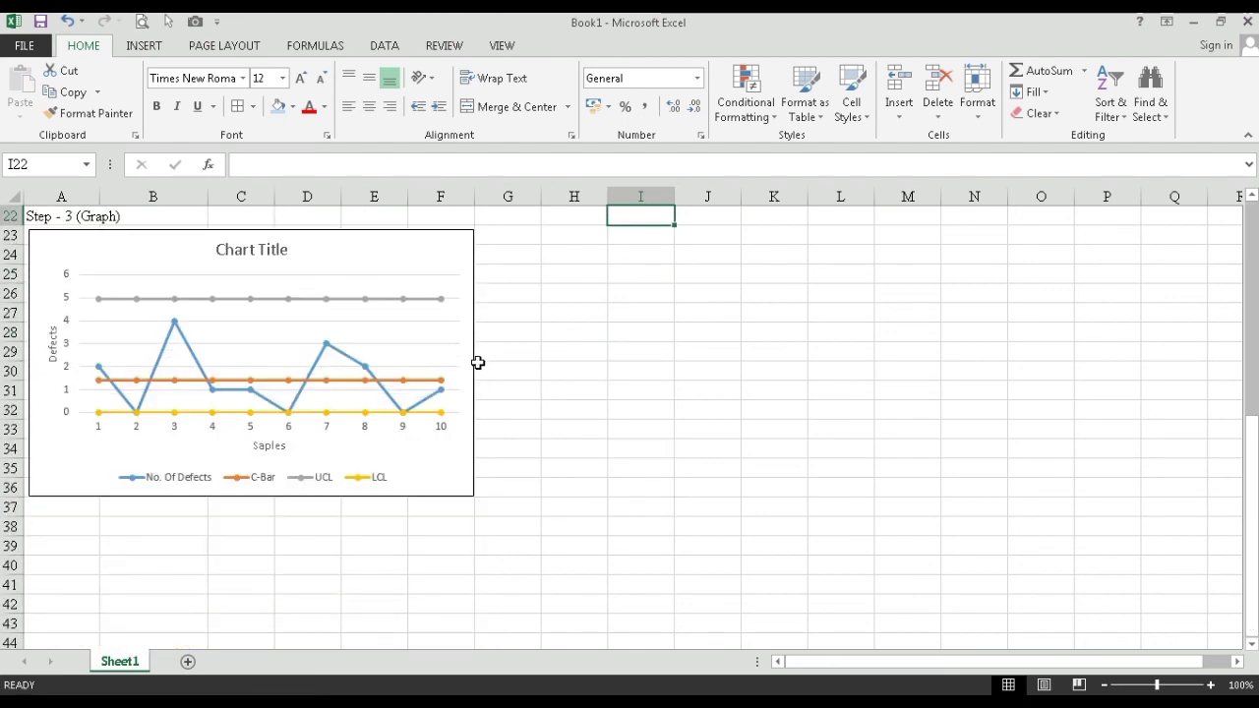
scroll(478, 363, "up", 5)
scroll(478, 363, "up", 2)
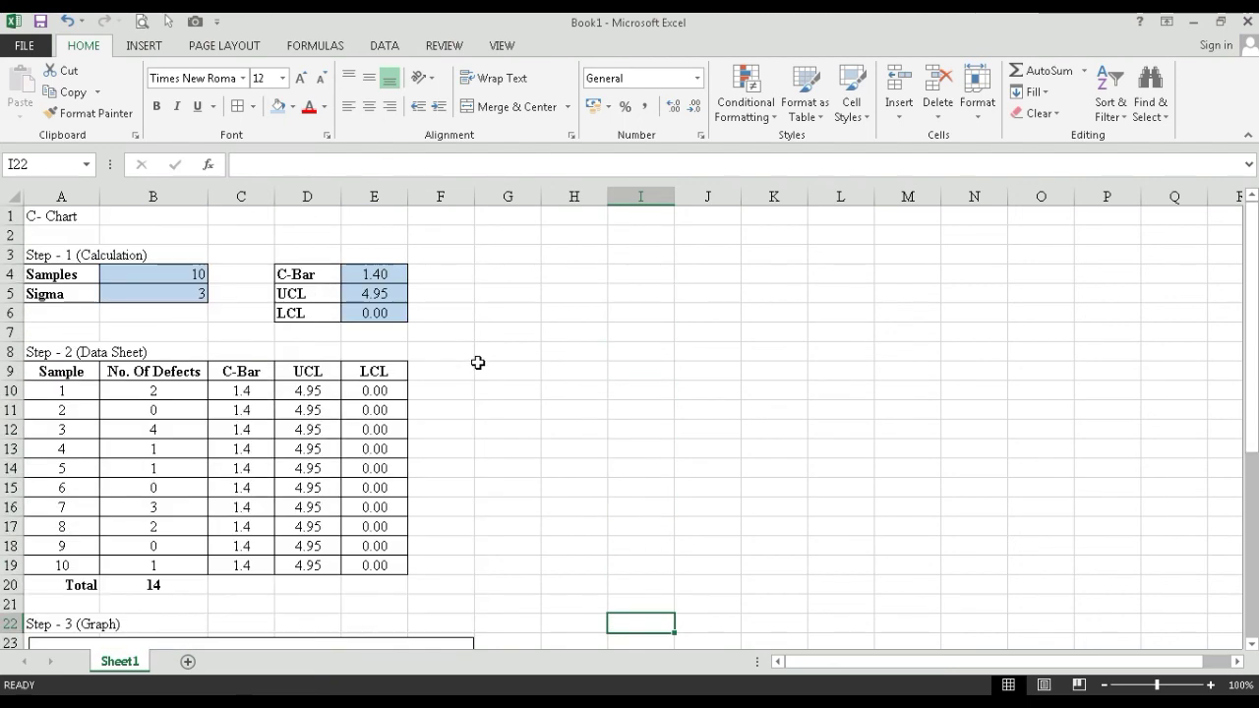
scroll(478, 363, "down", 7)
scroll(478, 363, "up", 7)
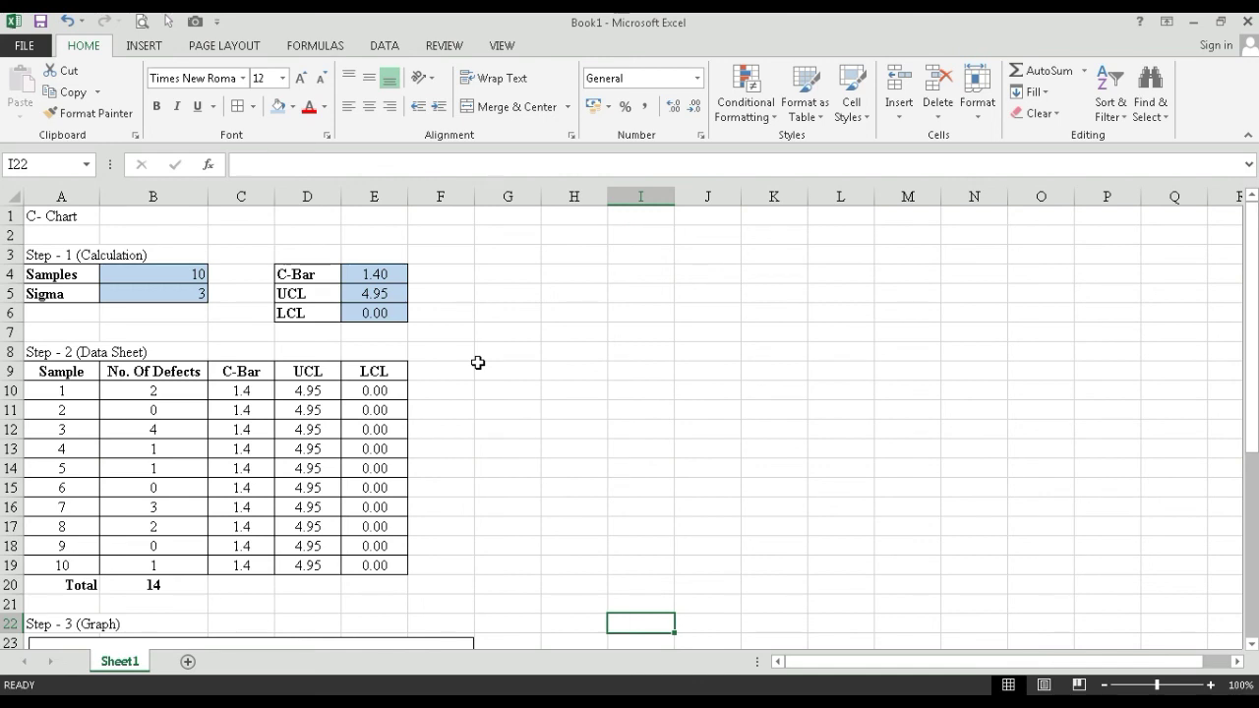